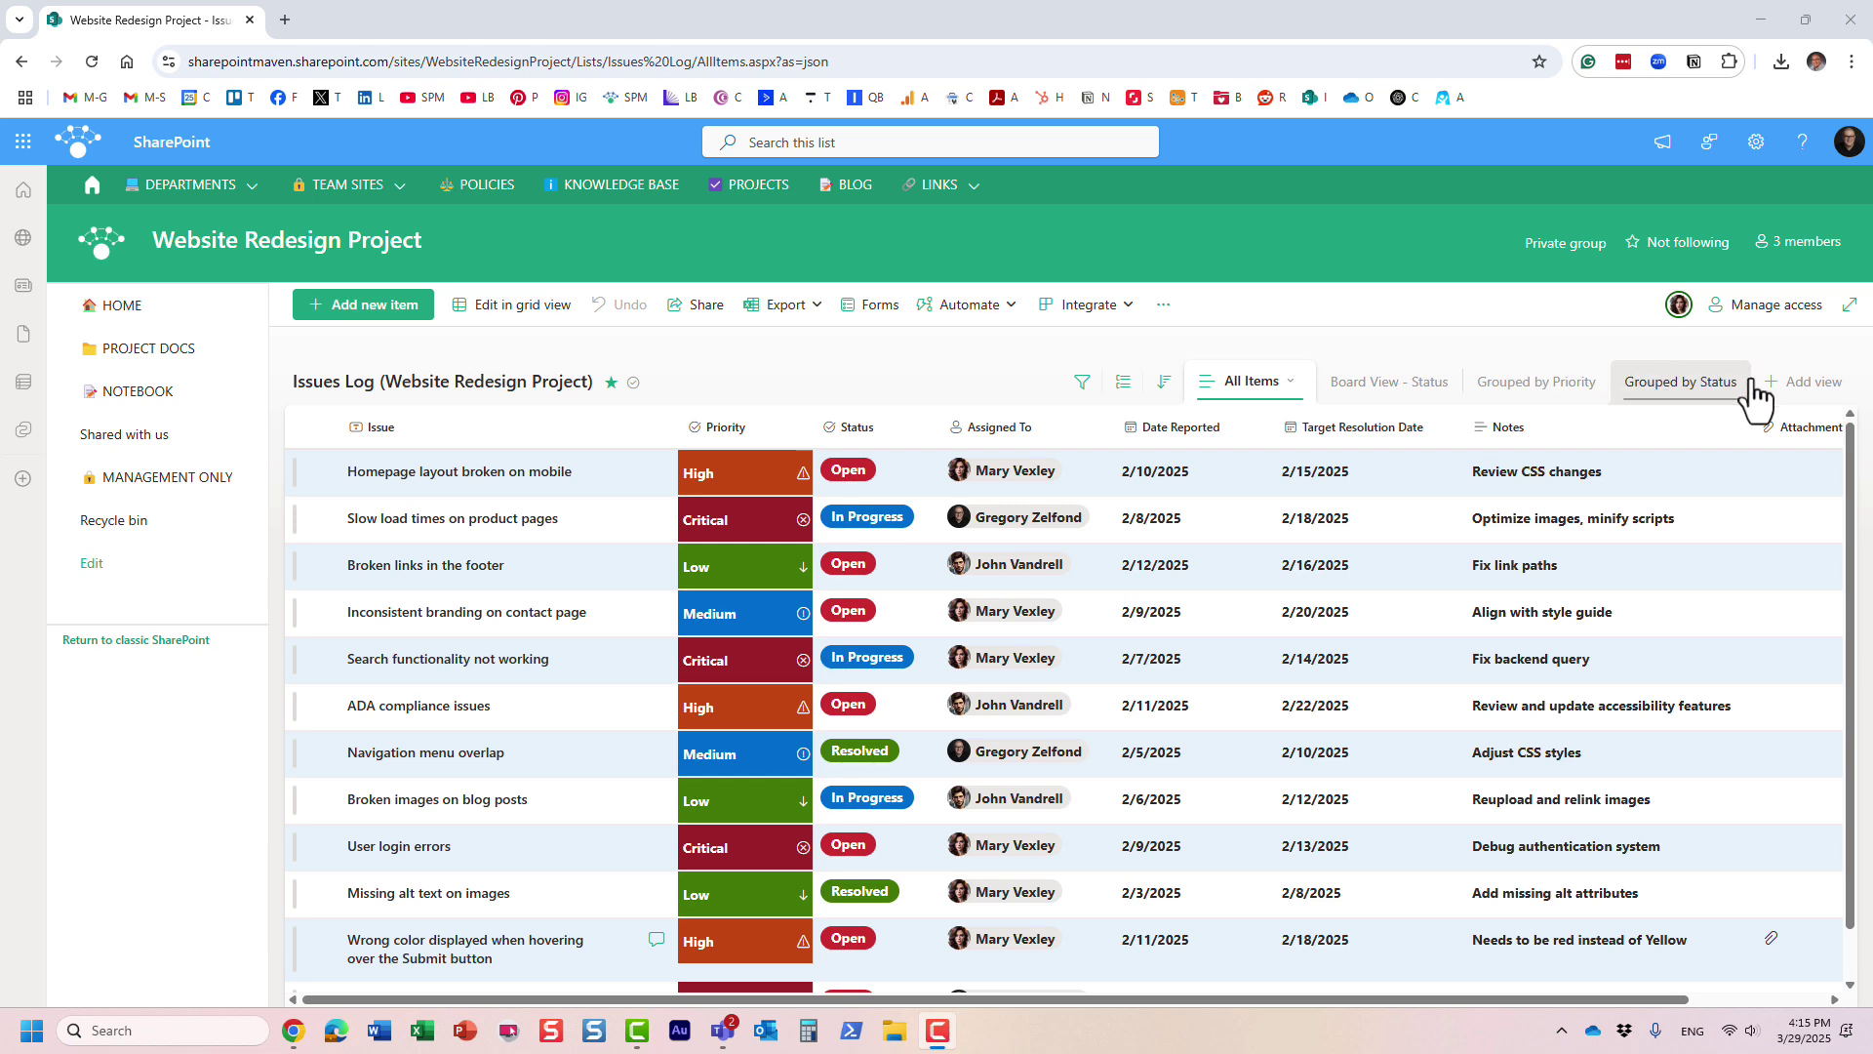
- Add an Average Rating star column between Priority and Status in the Issues Log
{"action": "left_click_drag", "start_coordinate": [1568, 1000], "coordinate": [1401, 1021]}
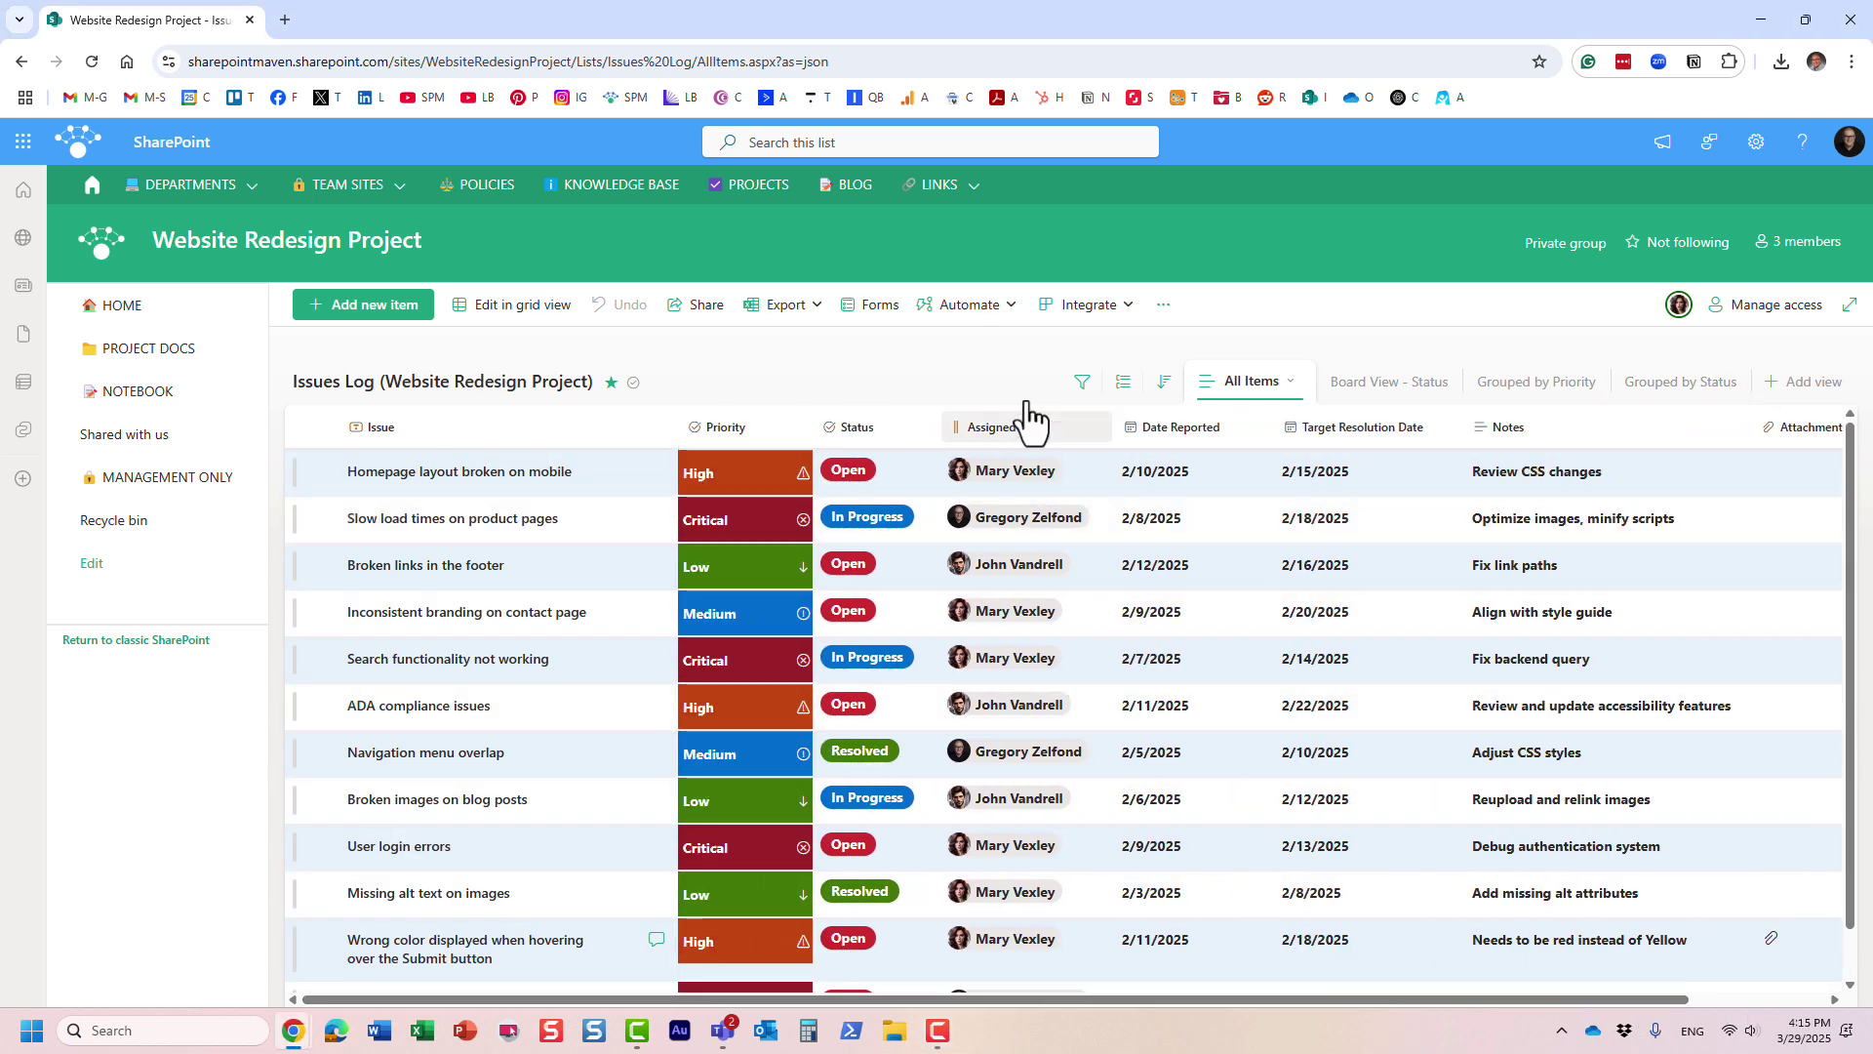
{"action": "mouse_move", "coordinate": [818, 476]}
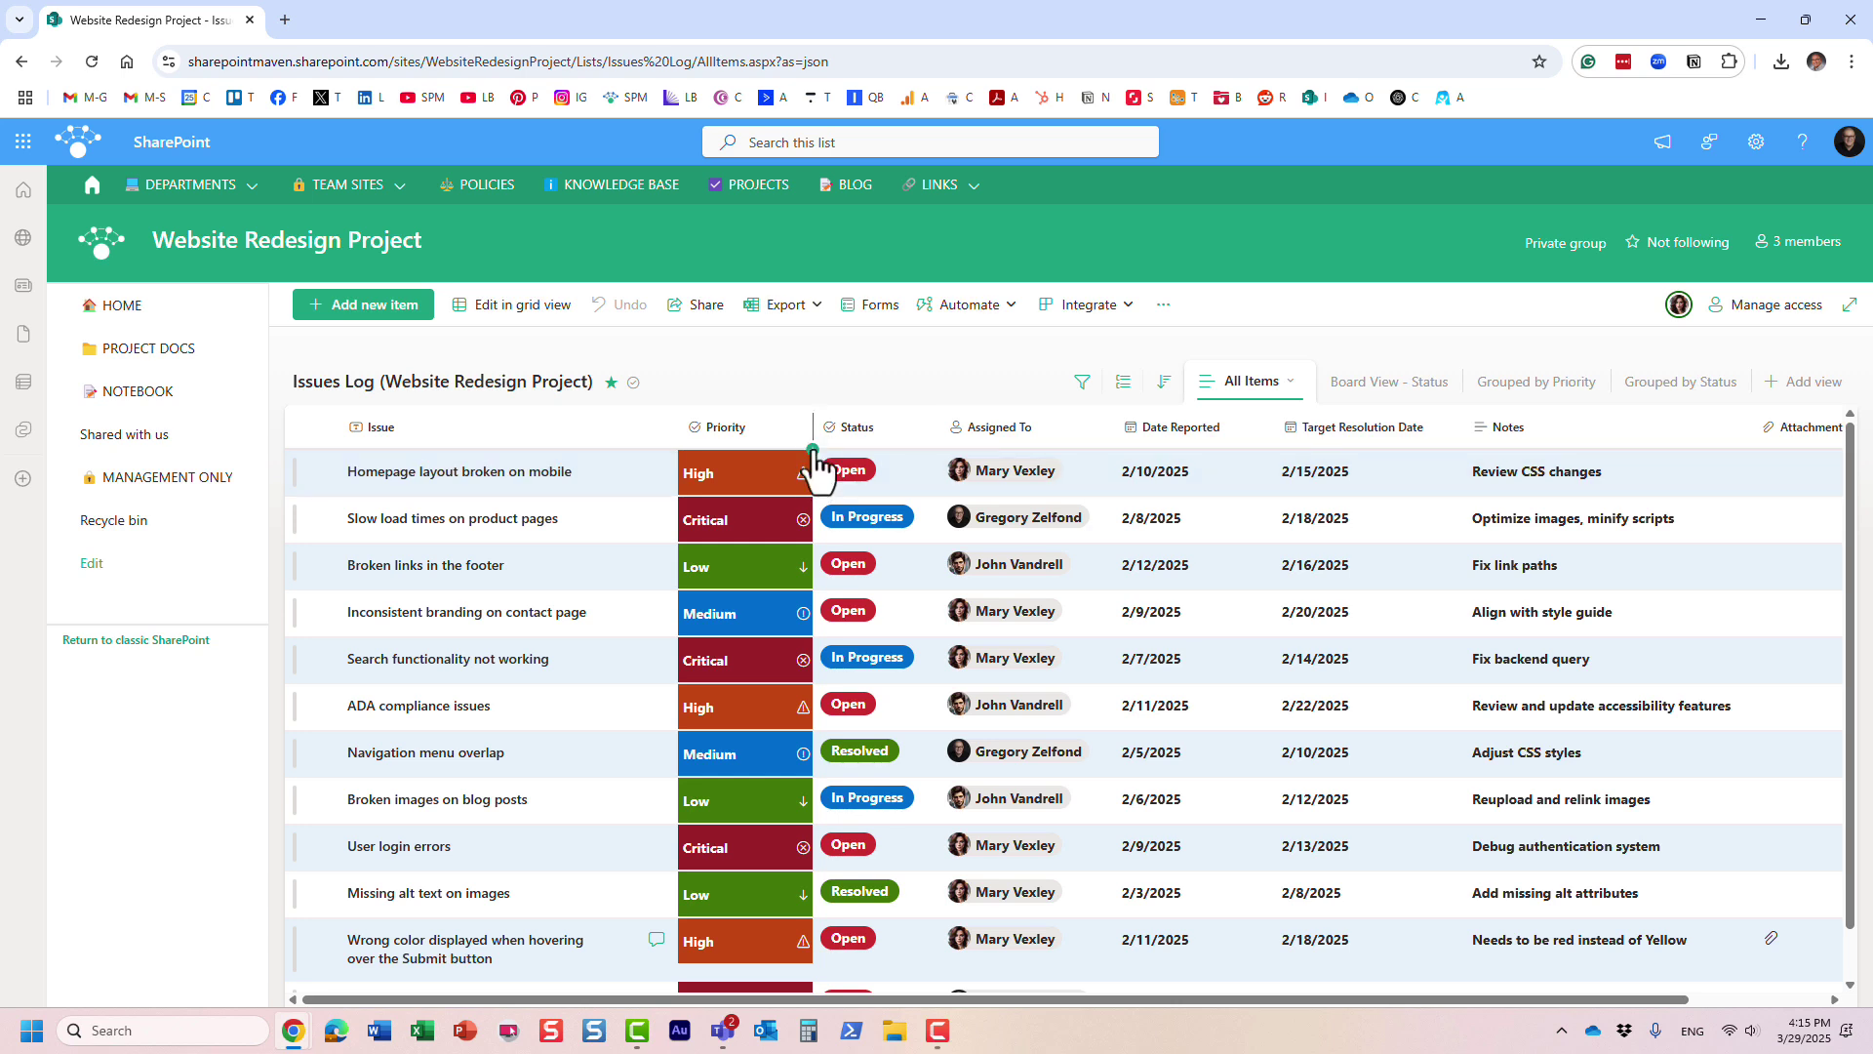
{"action": "left_click", "coordinate": [814, 451]}
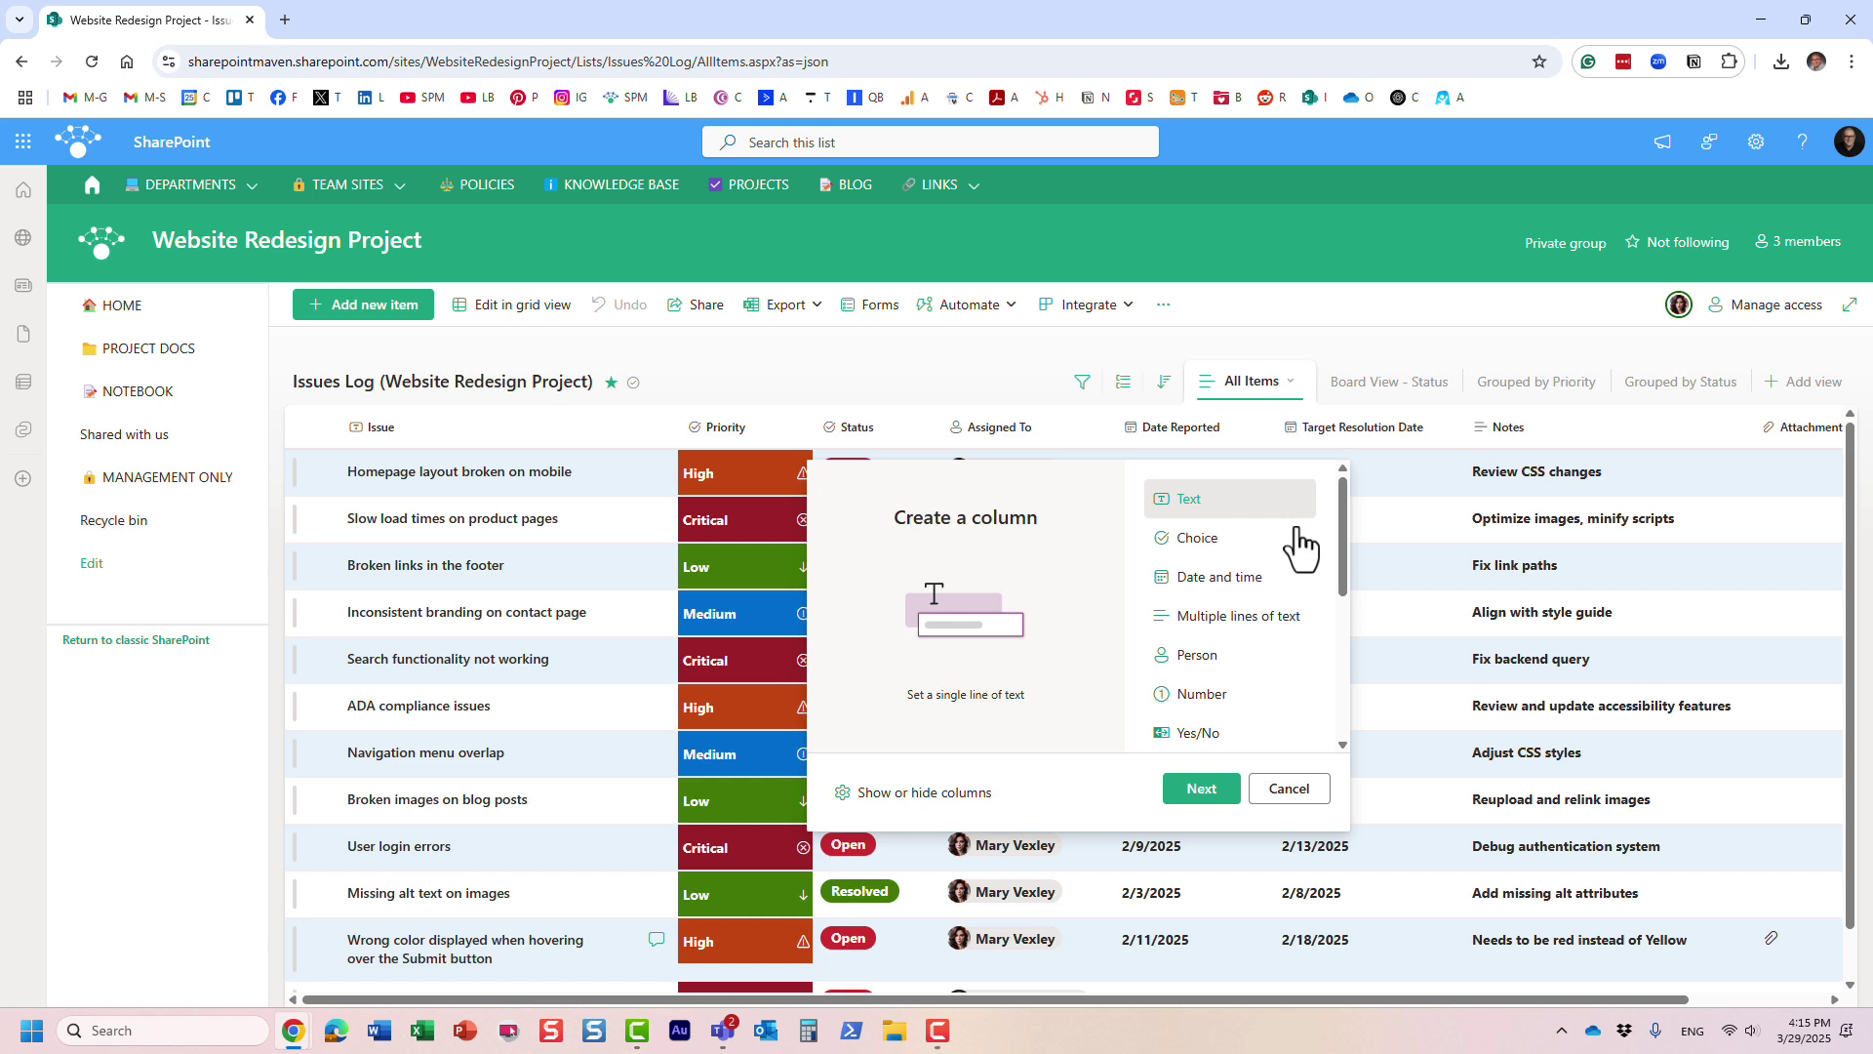
{"action": "left_click_drag", "start_coordinate": [1345, 524], "coordinate": [1331, 693]}
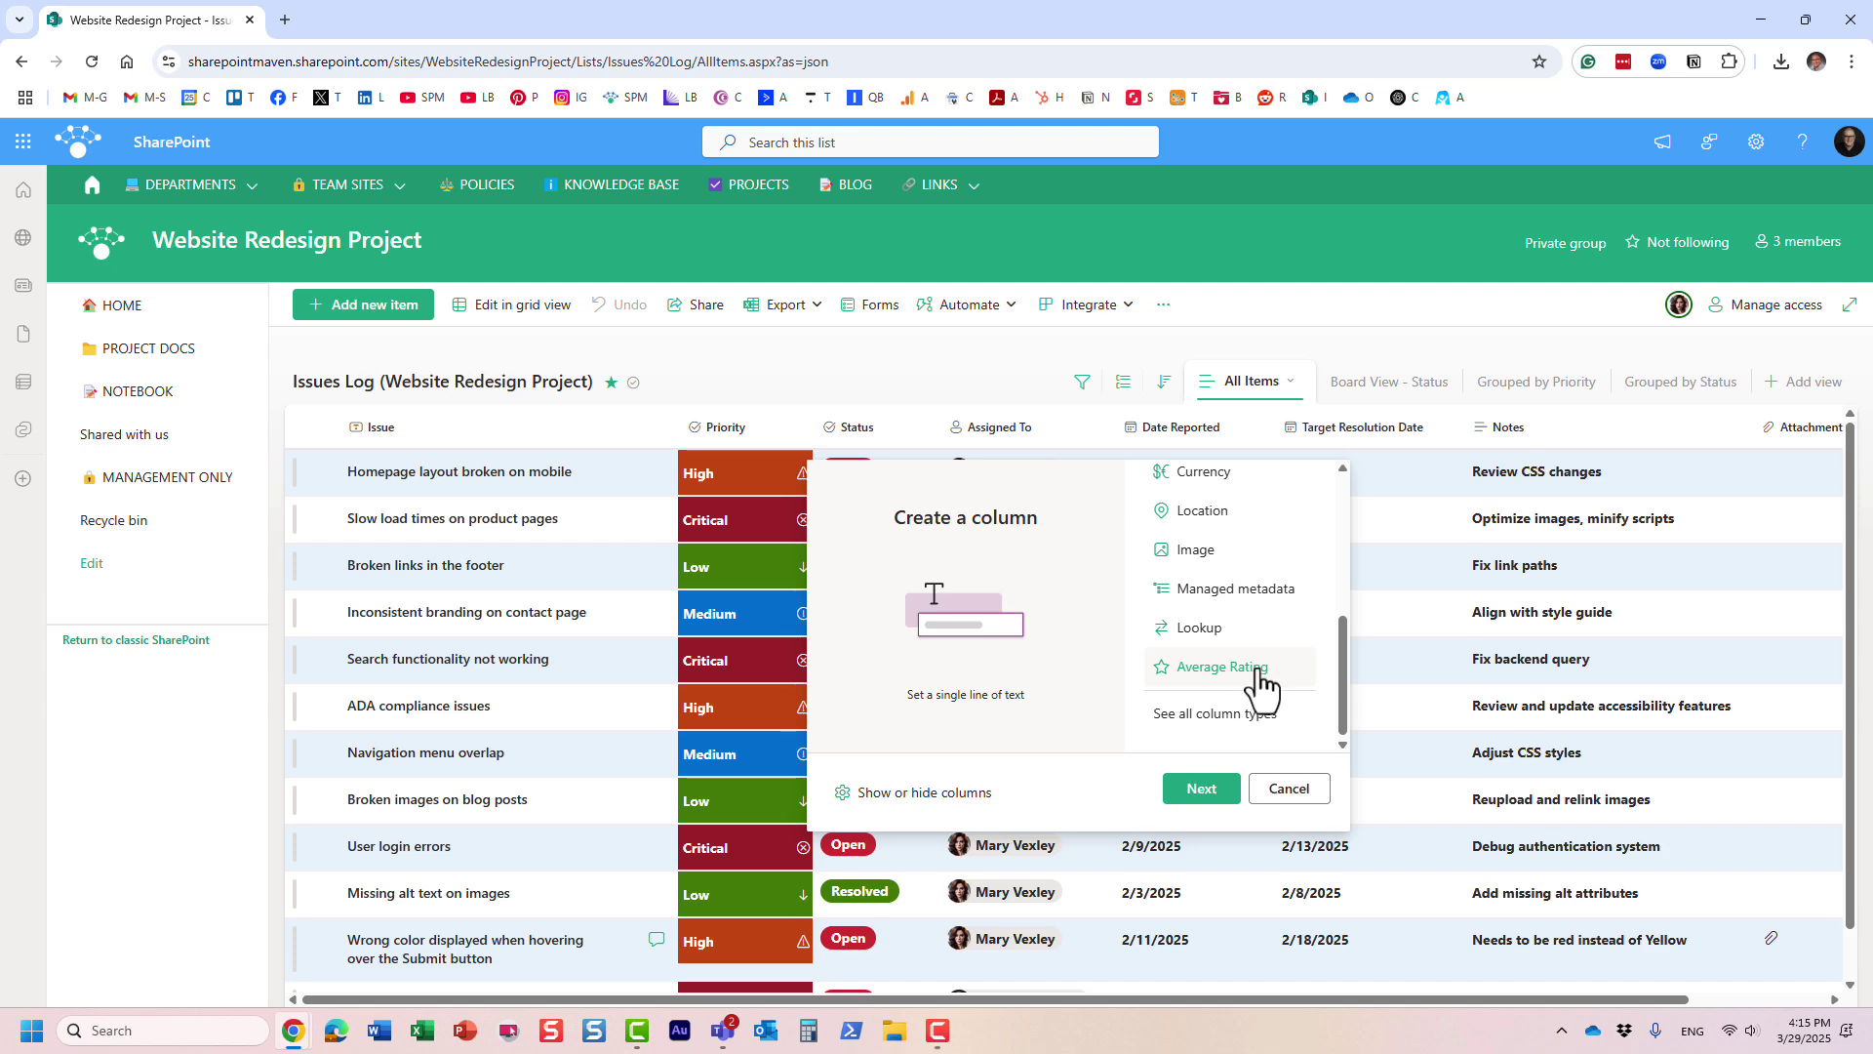
{"action": "left_click", "coordinate": [1256, 680]}
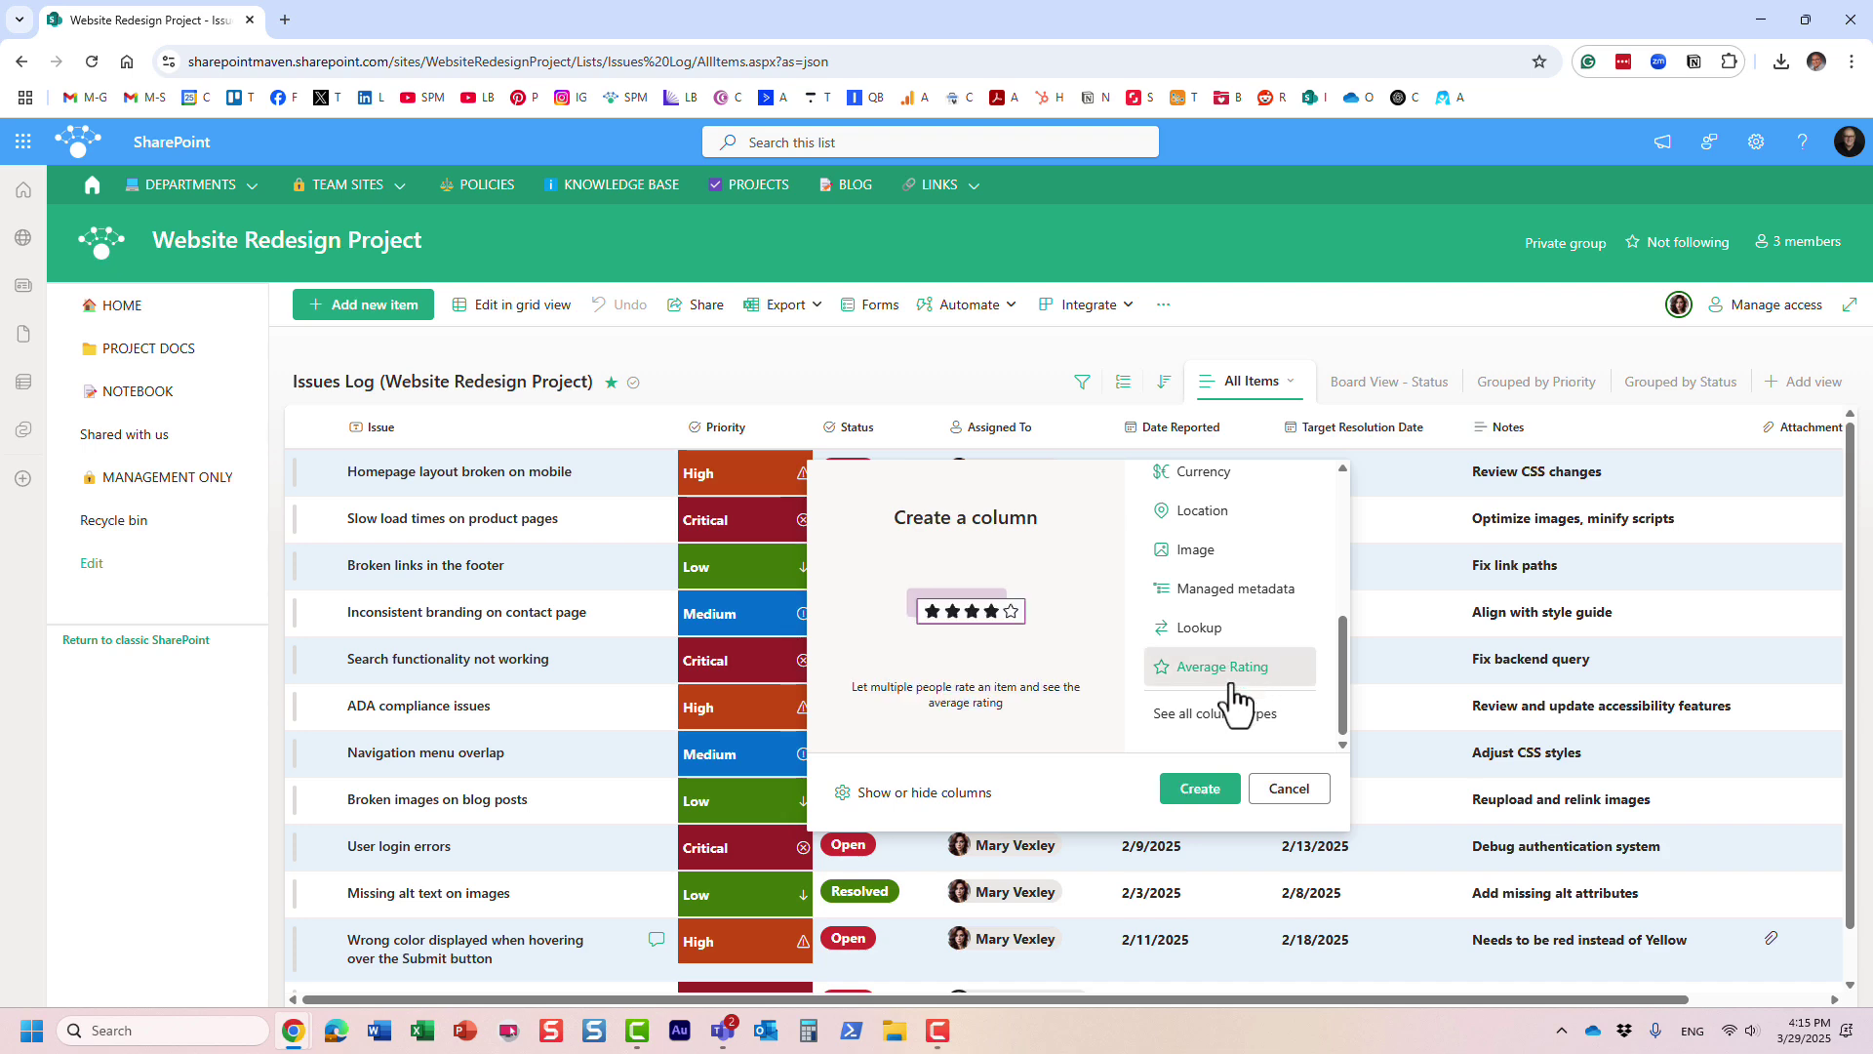
{"action": "left_click", "coordinate": [1222, 795]}
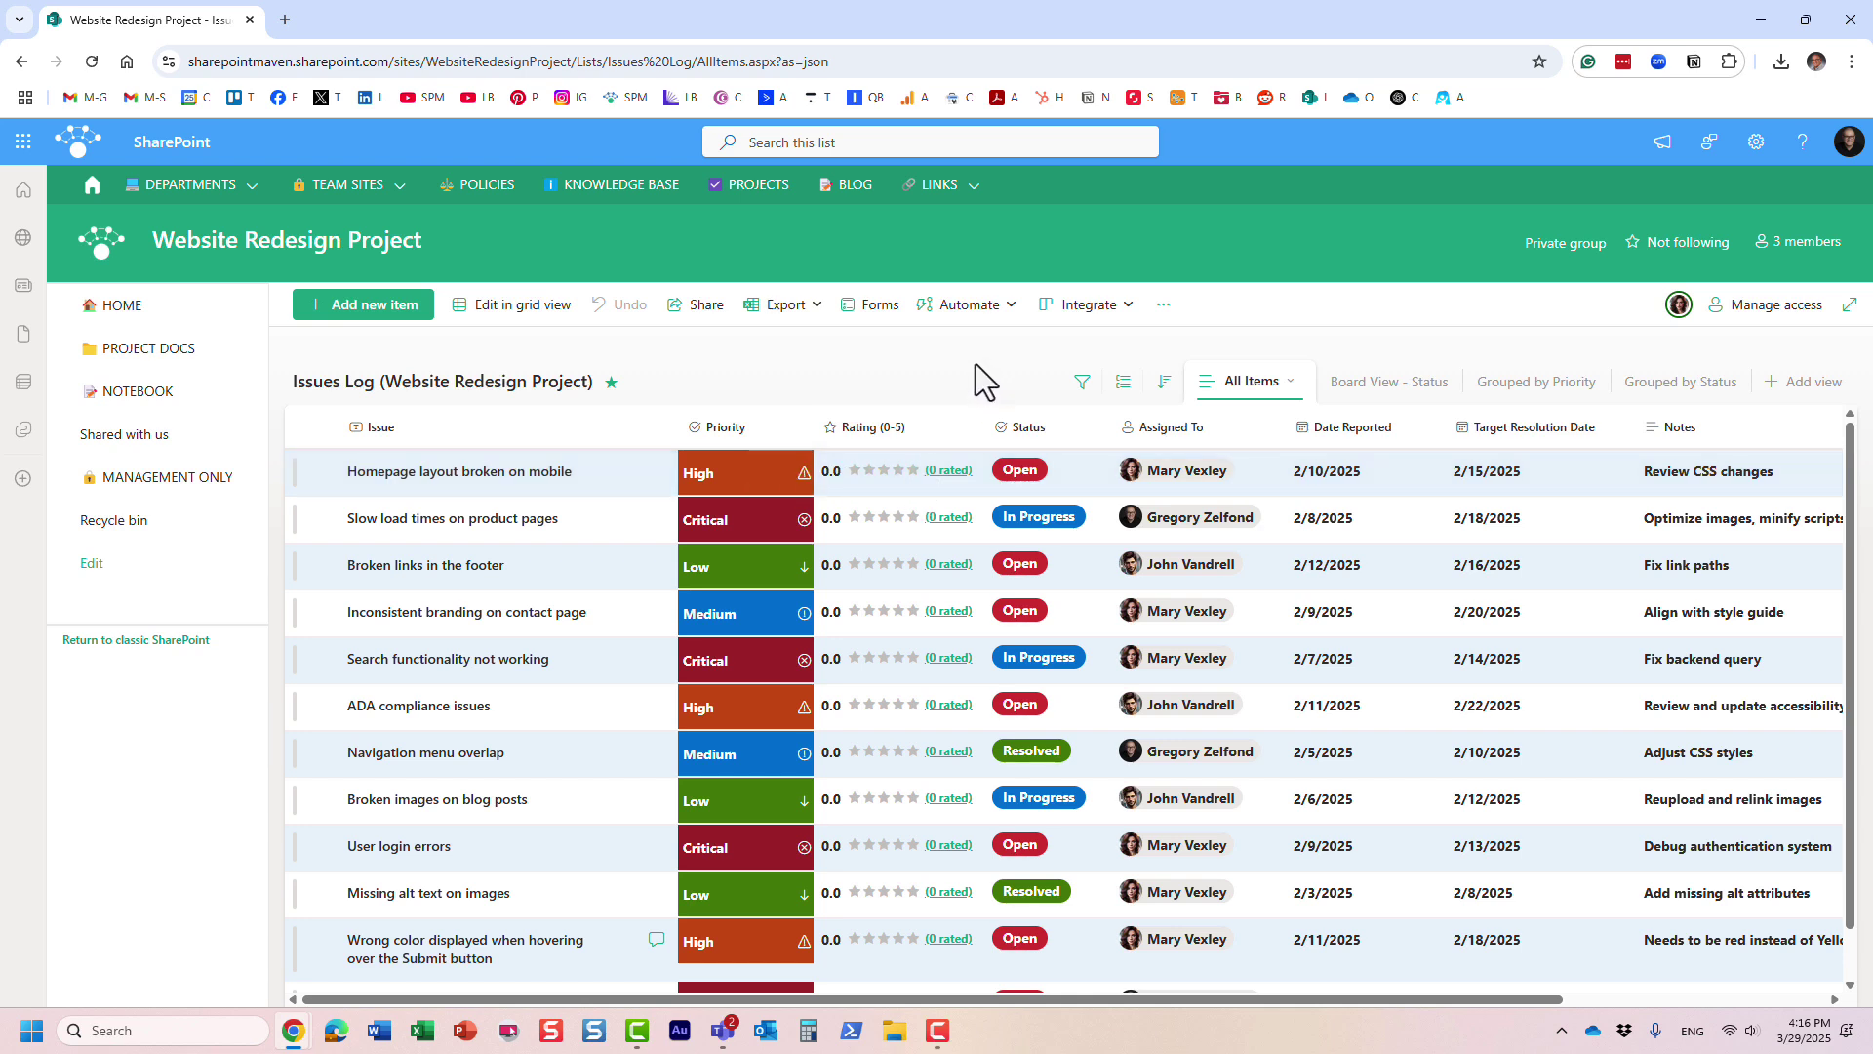
- Give the 'Homepage layout broken on mobile' issue a five-star rating
{"action": "left_click", "coordinate": [913, 470]}
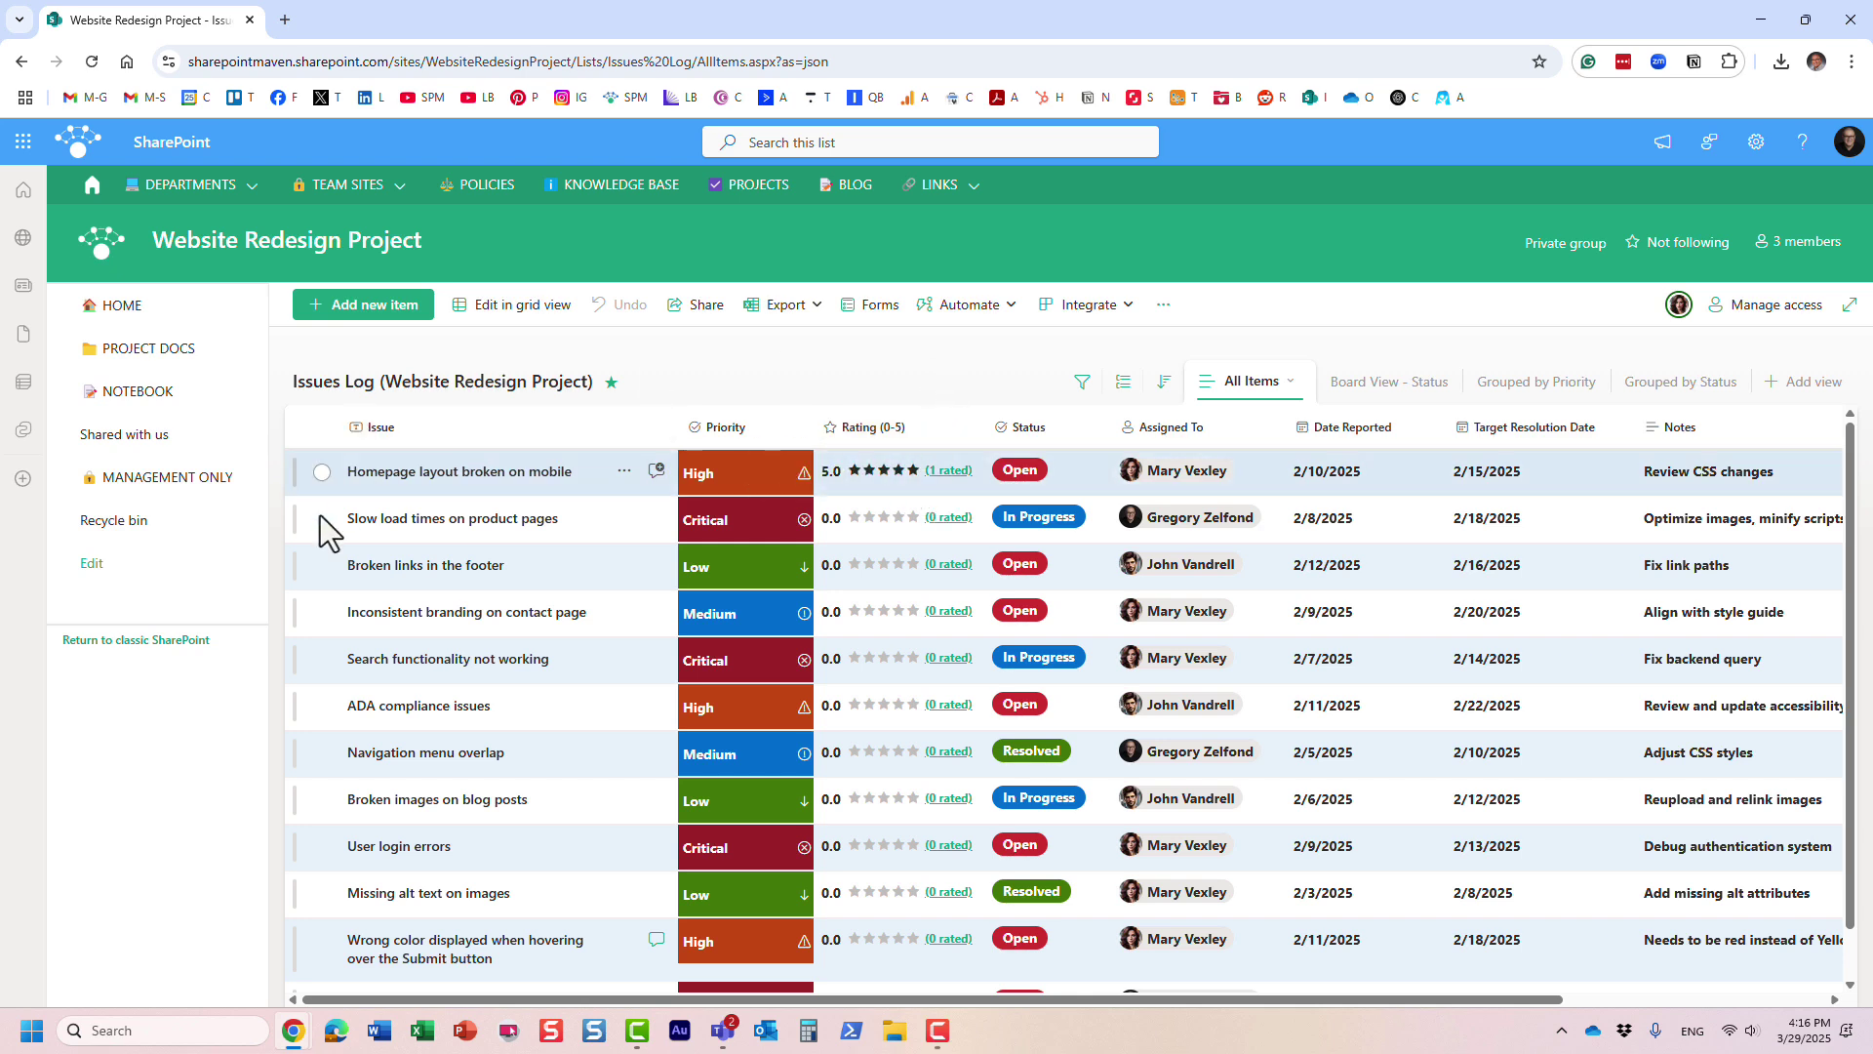
- As the second user in the Incognito window, zoom in and rate the homepage layout issue four stars
{"action": "mouse_move", "coordinate": [292, 1029]}
{"action": "left_click", "coordinate": [328, 971]}
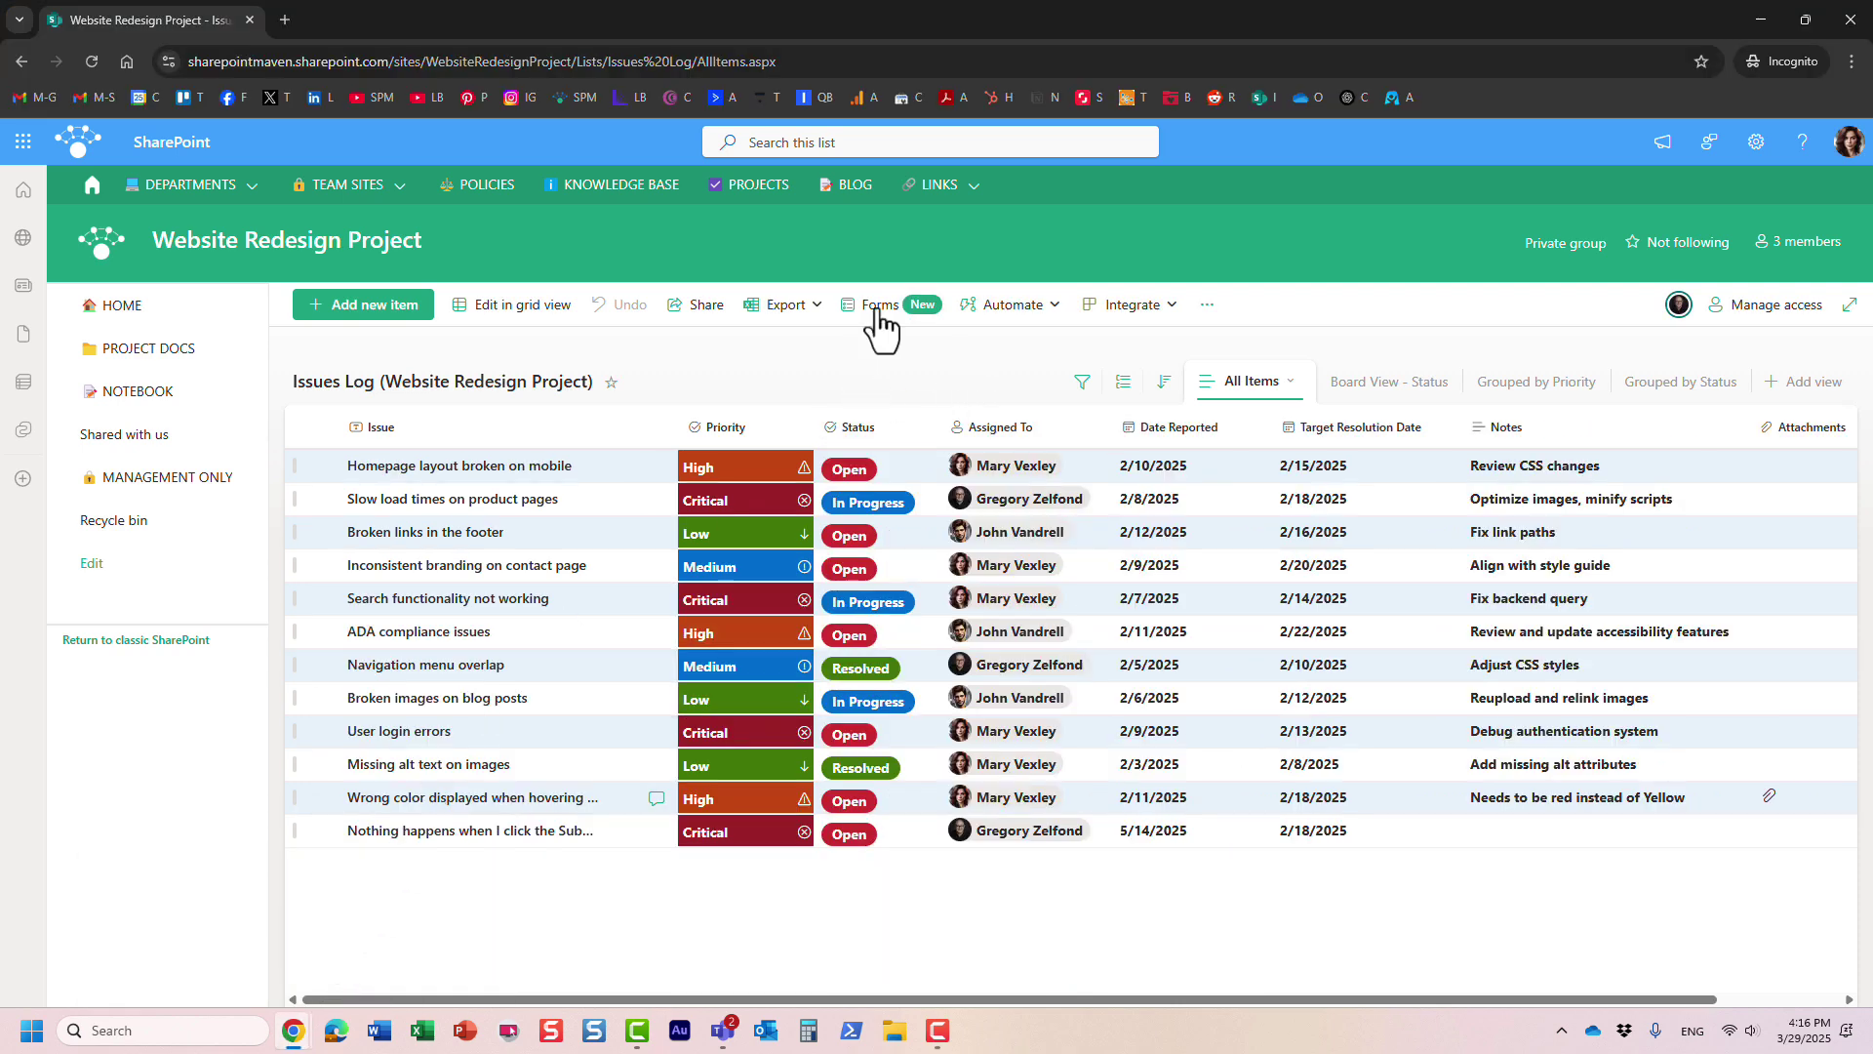
{"action": "left_click", "coordinate": [96, 58]}
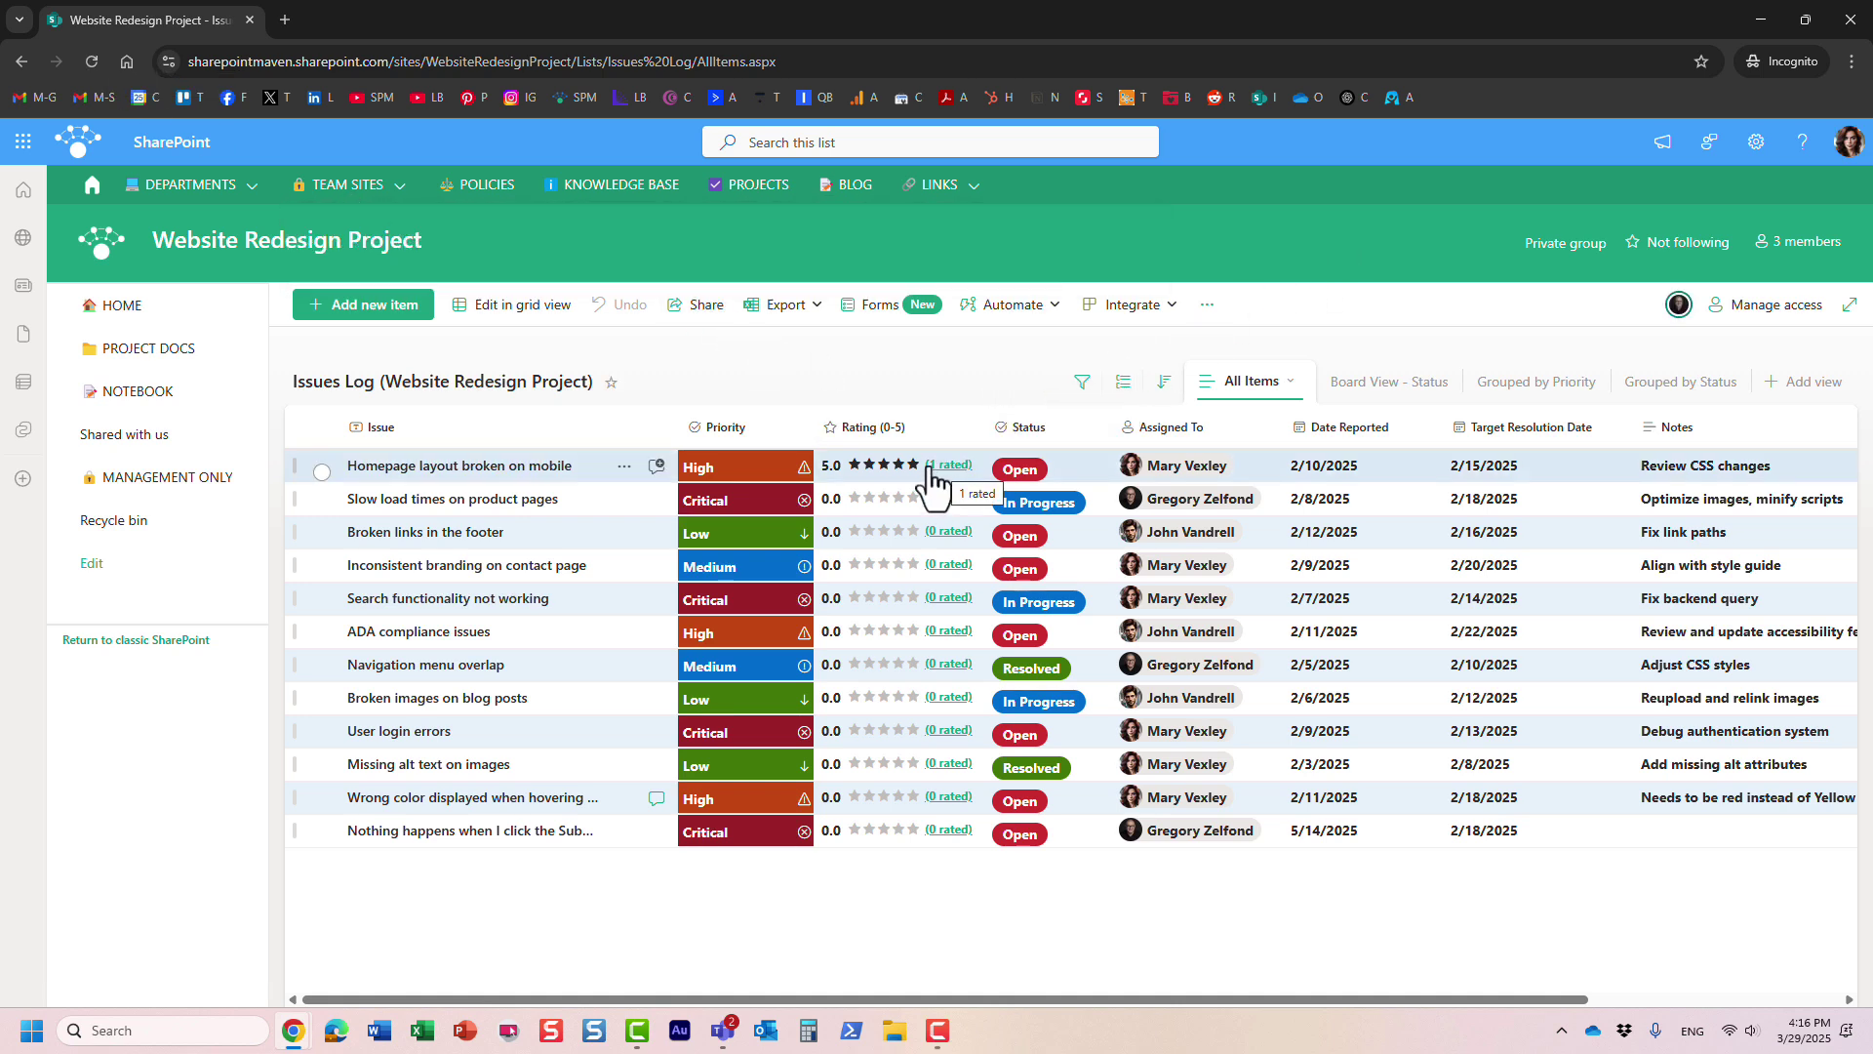
{"action": "left_click", "coordinate": [1852, 62]}
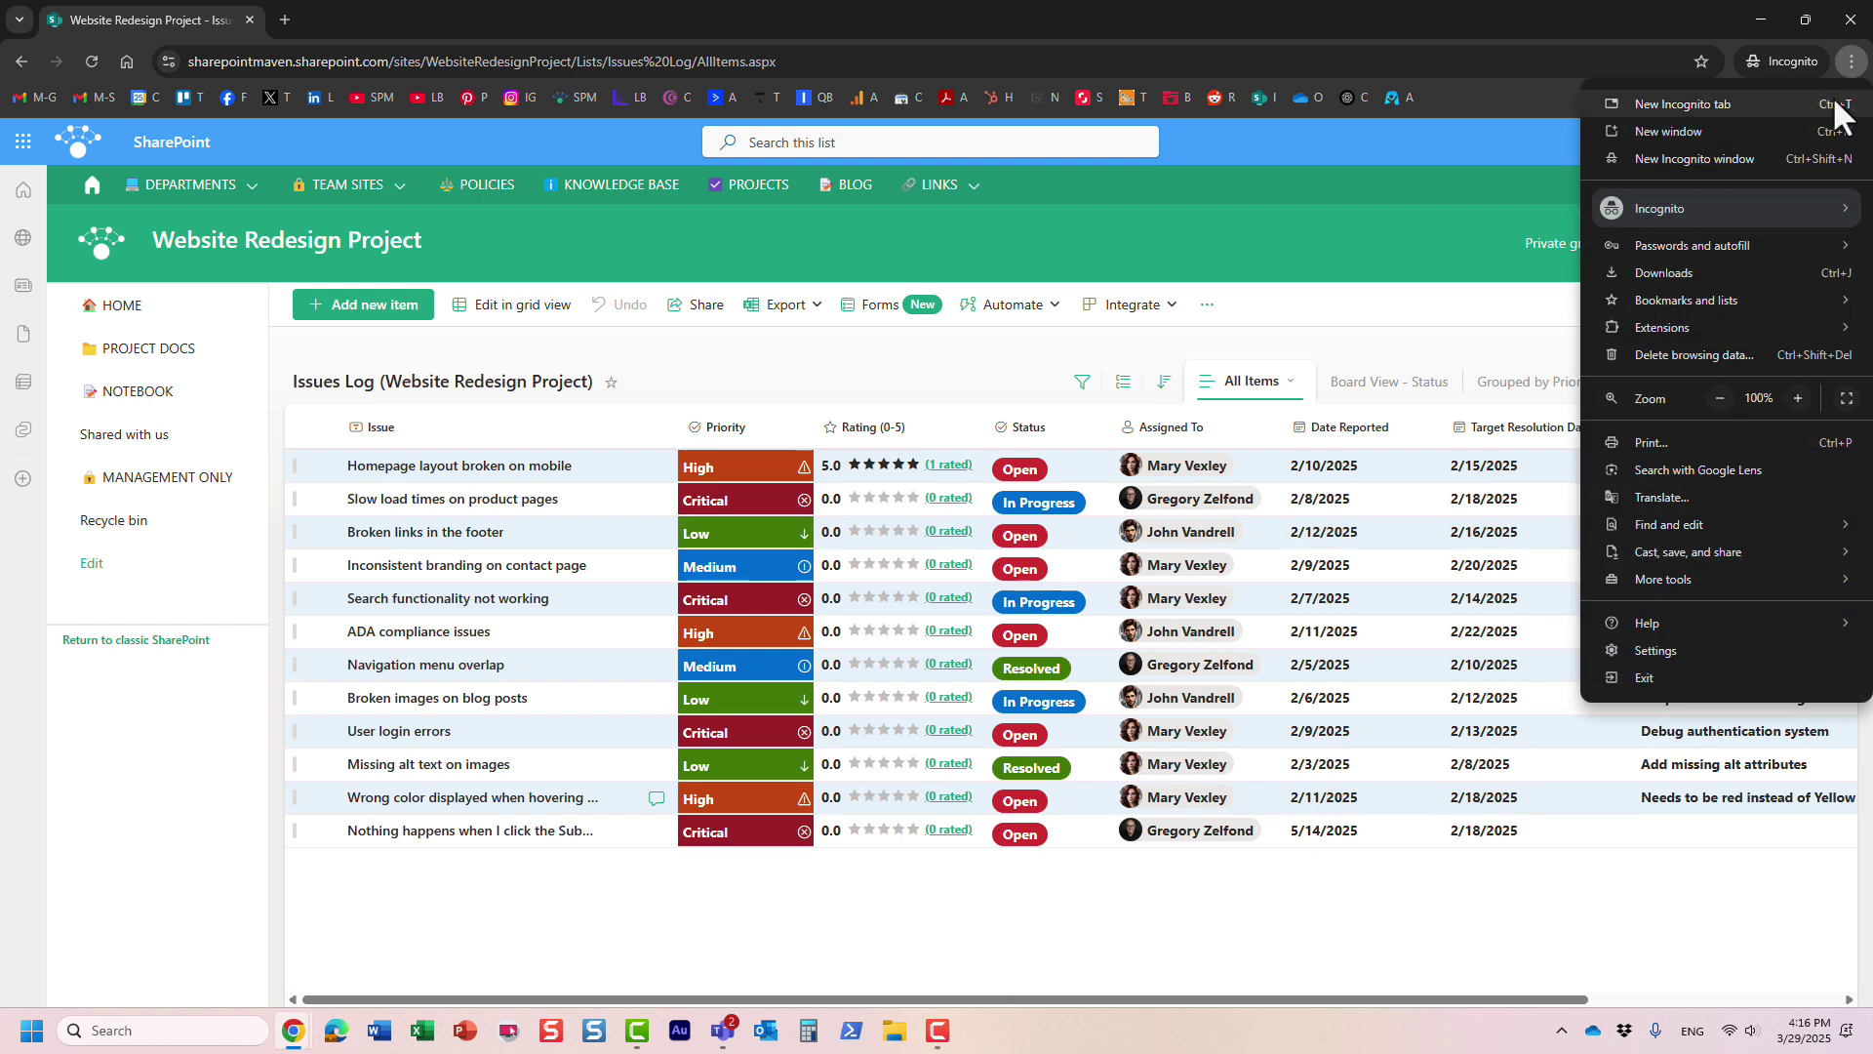
{"action": "left_click", "coordinate": [1797, 398]}
{"action": "left_click", "coordinate": [1798, 398]}
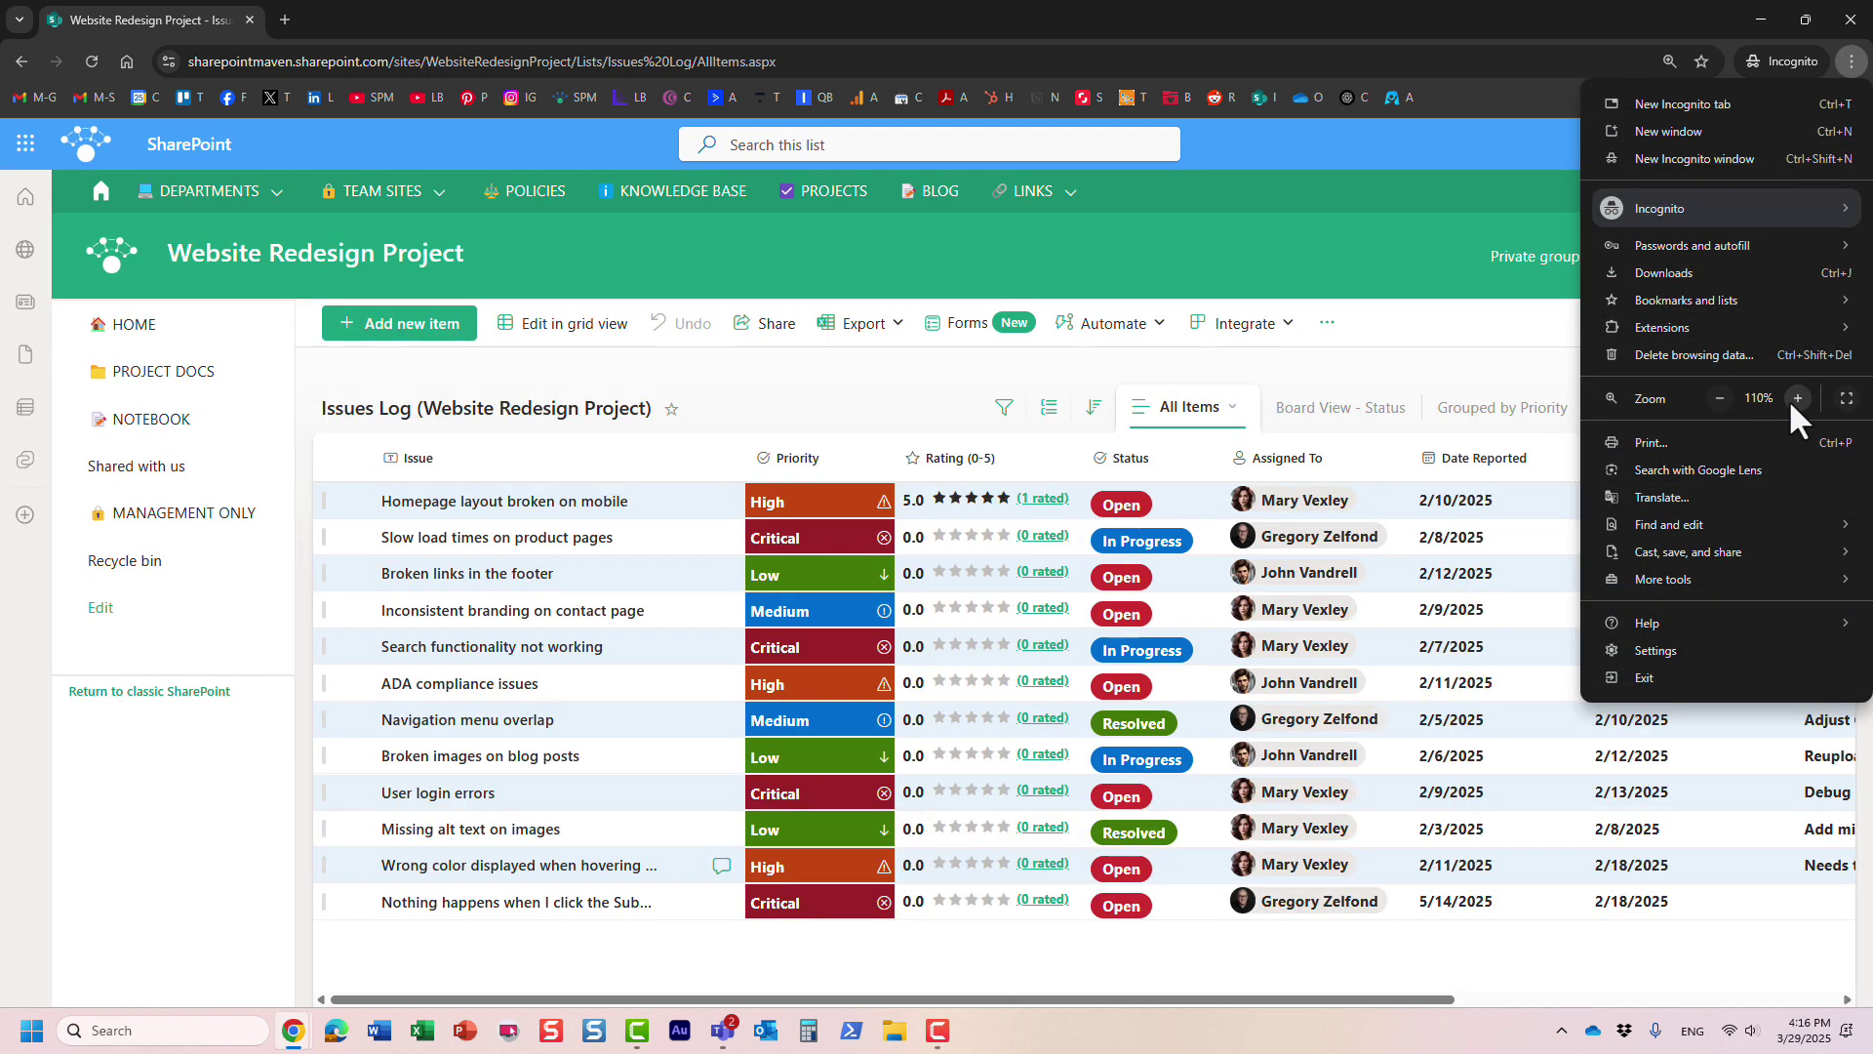
{"action": "left_click", "coordinate": [1259, 254]}
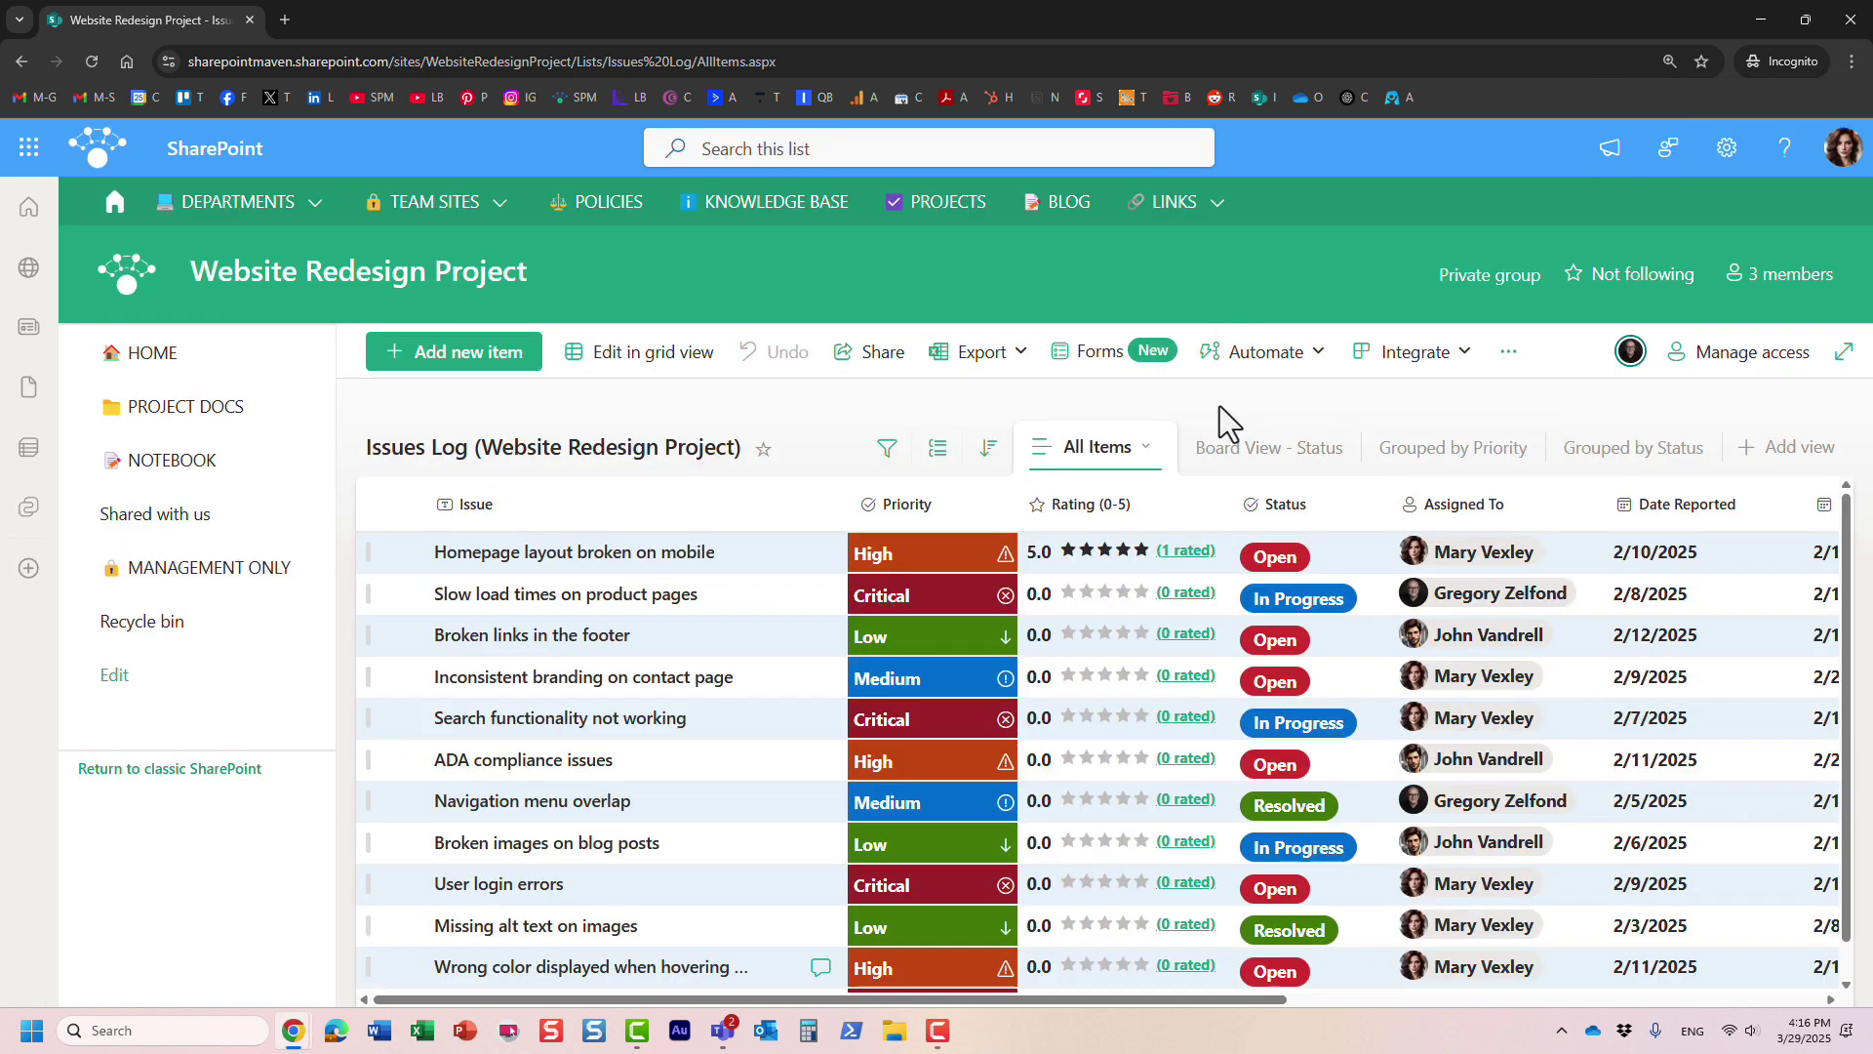
{"action": "left_click", "coordinate": [1070, 551]}
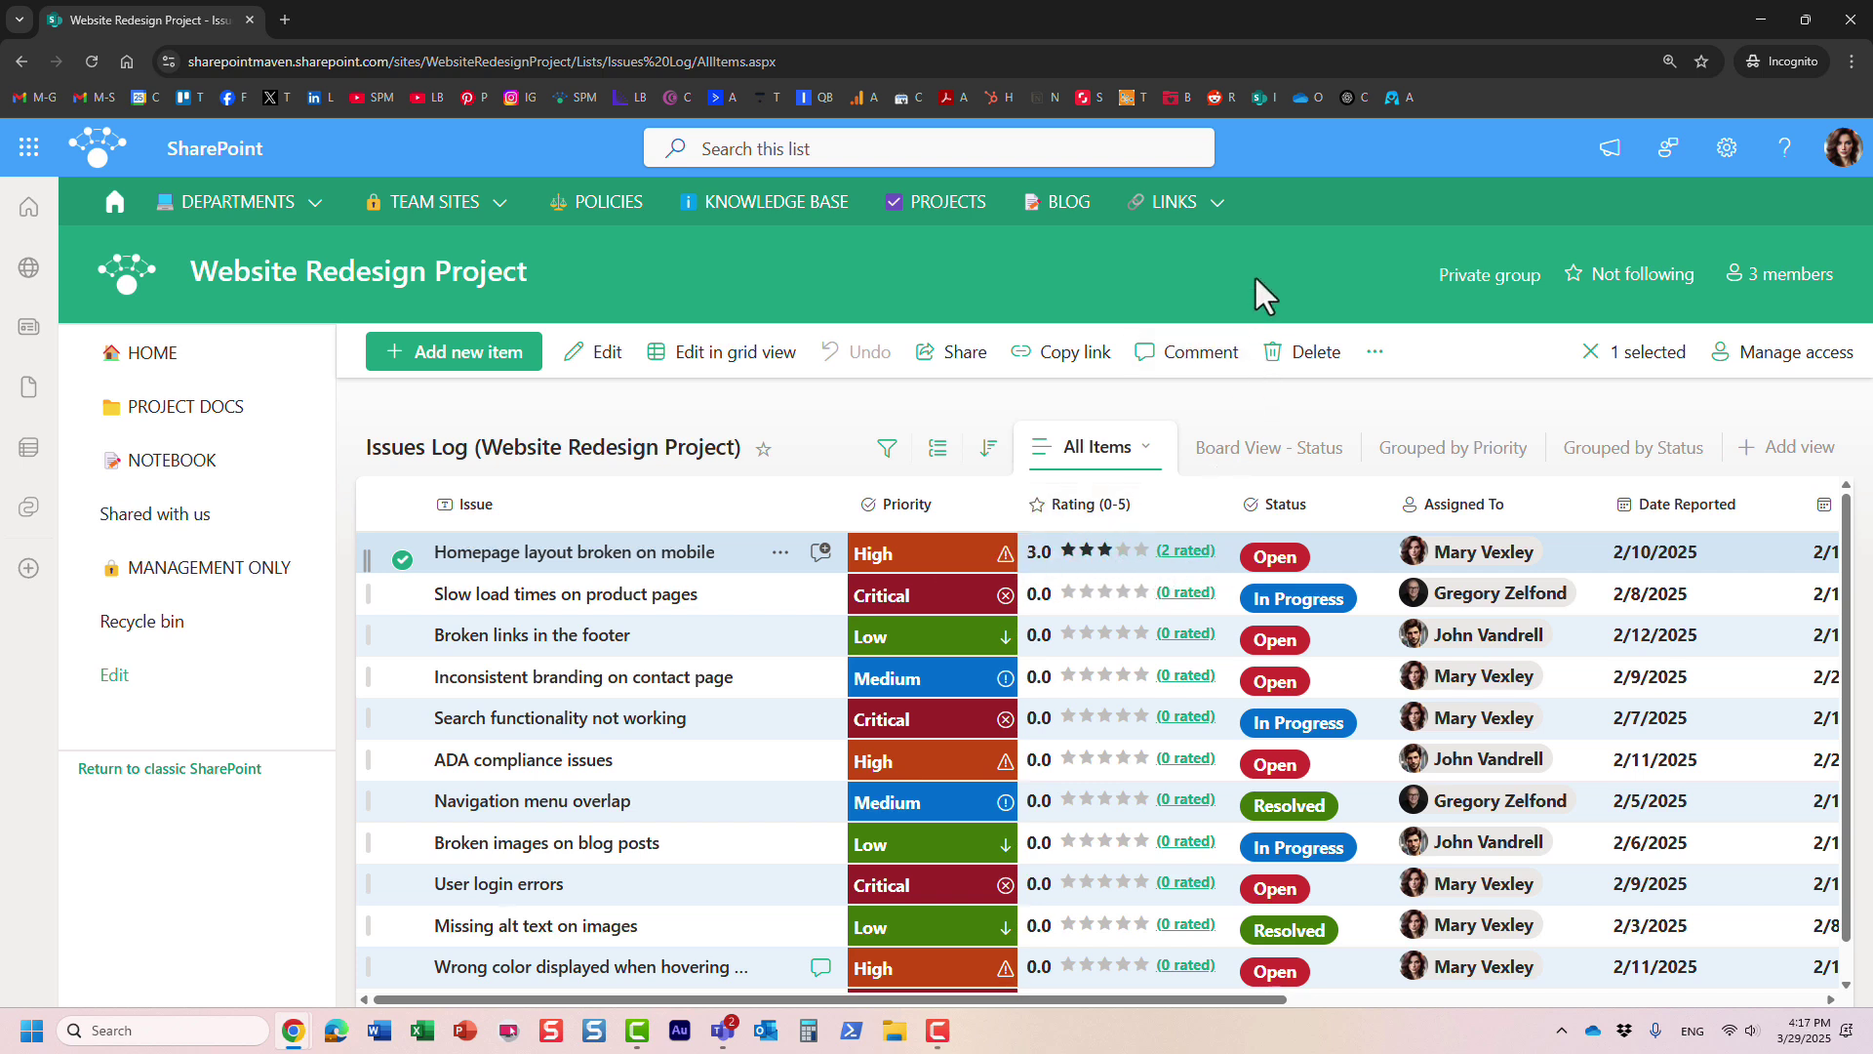
{"action": "left_click", "coordinate": [1139, 551]}
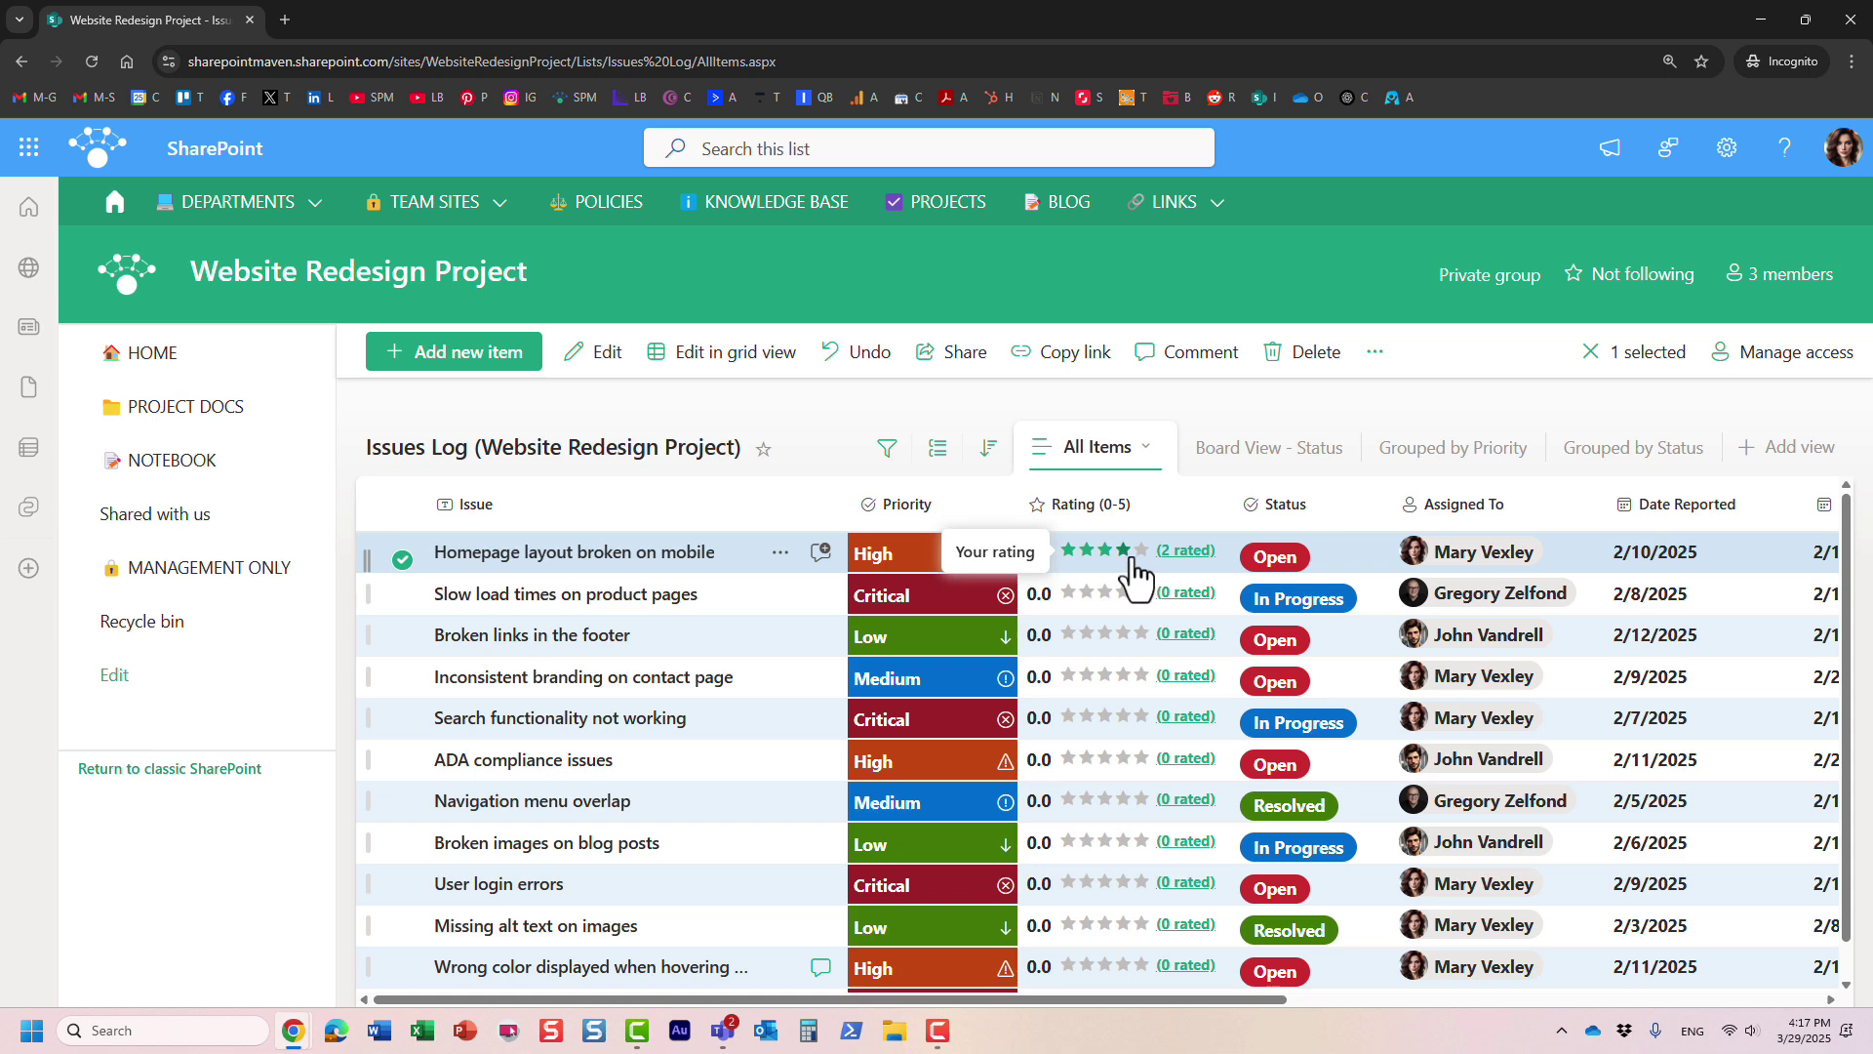
- As the first user, rate slow load times 4, broken footer links 2, and inconsistent branding 5
{"action": "mouse_move", "coordinate": [293, 1030]}
{"action": "left_click", "coordinate": [230, 962]}
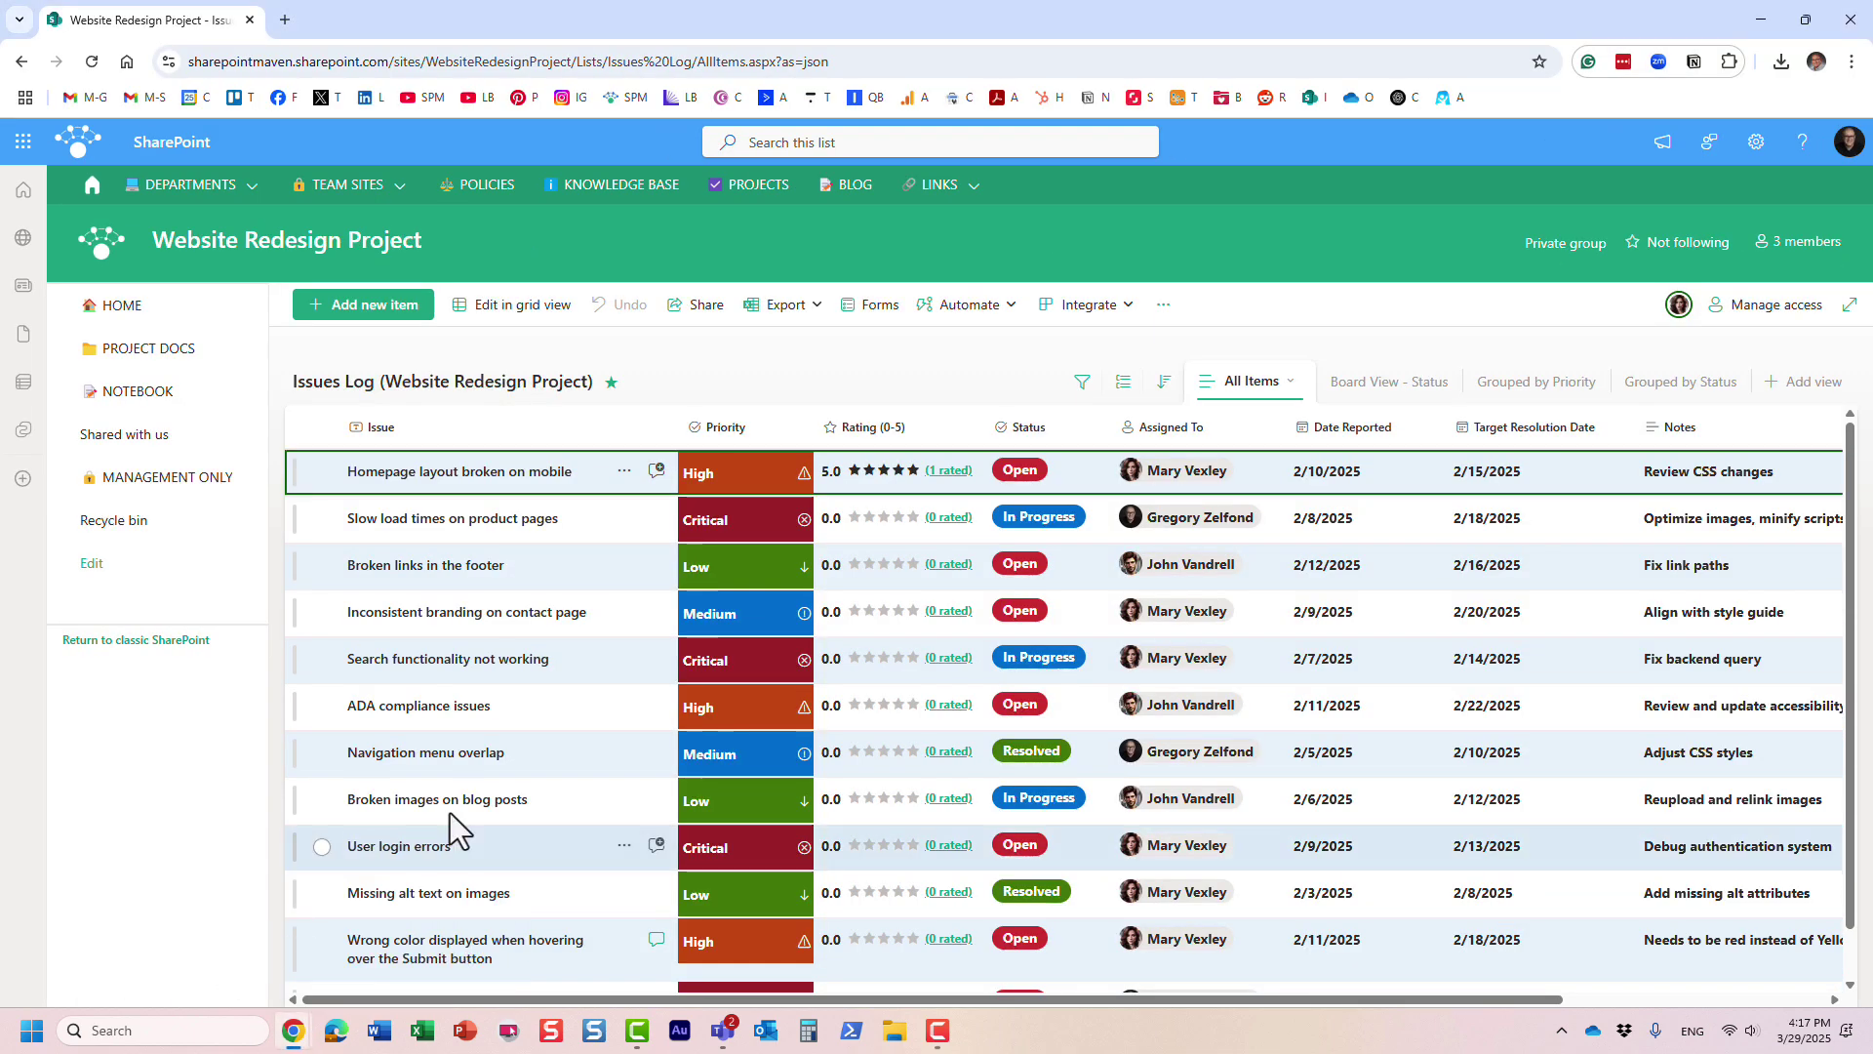
{"action": "left_click", "coordinate": [90, 63]}
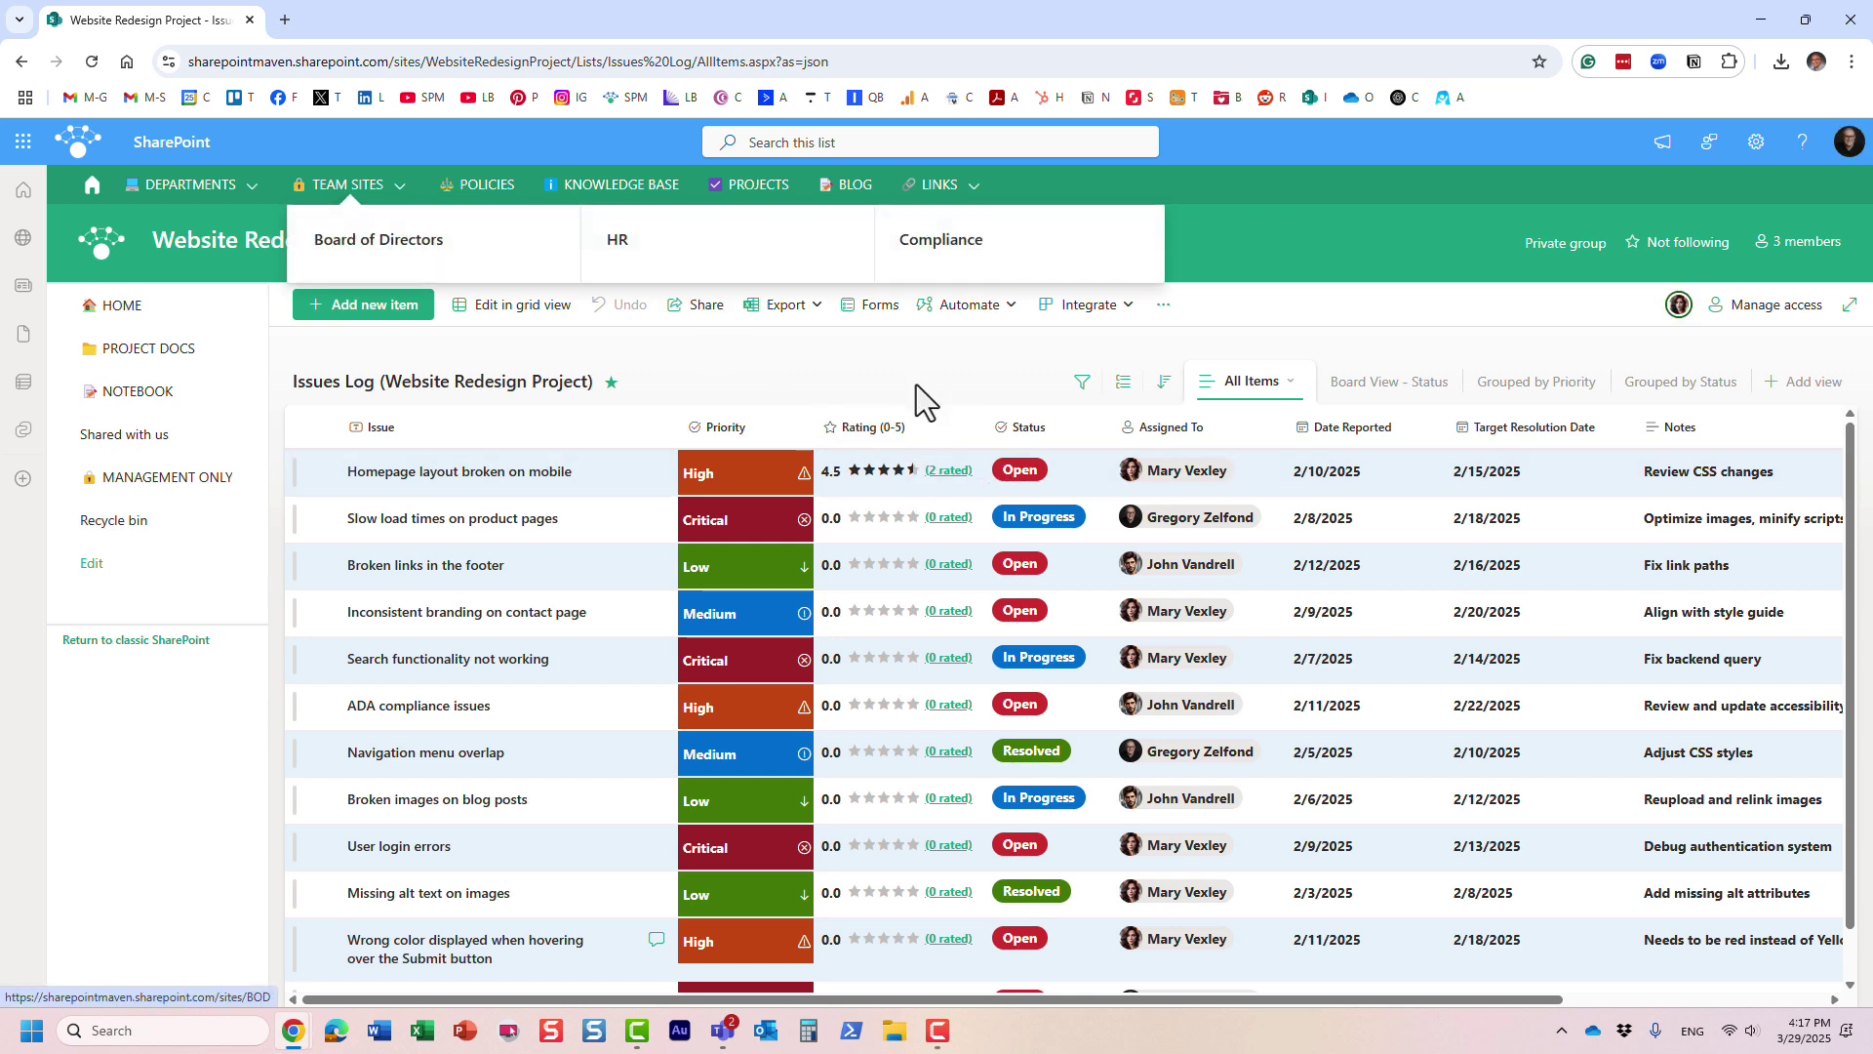
{"action": "left_click", "coordinate": [898, 517]}
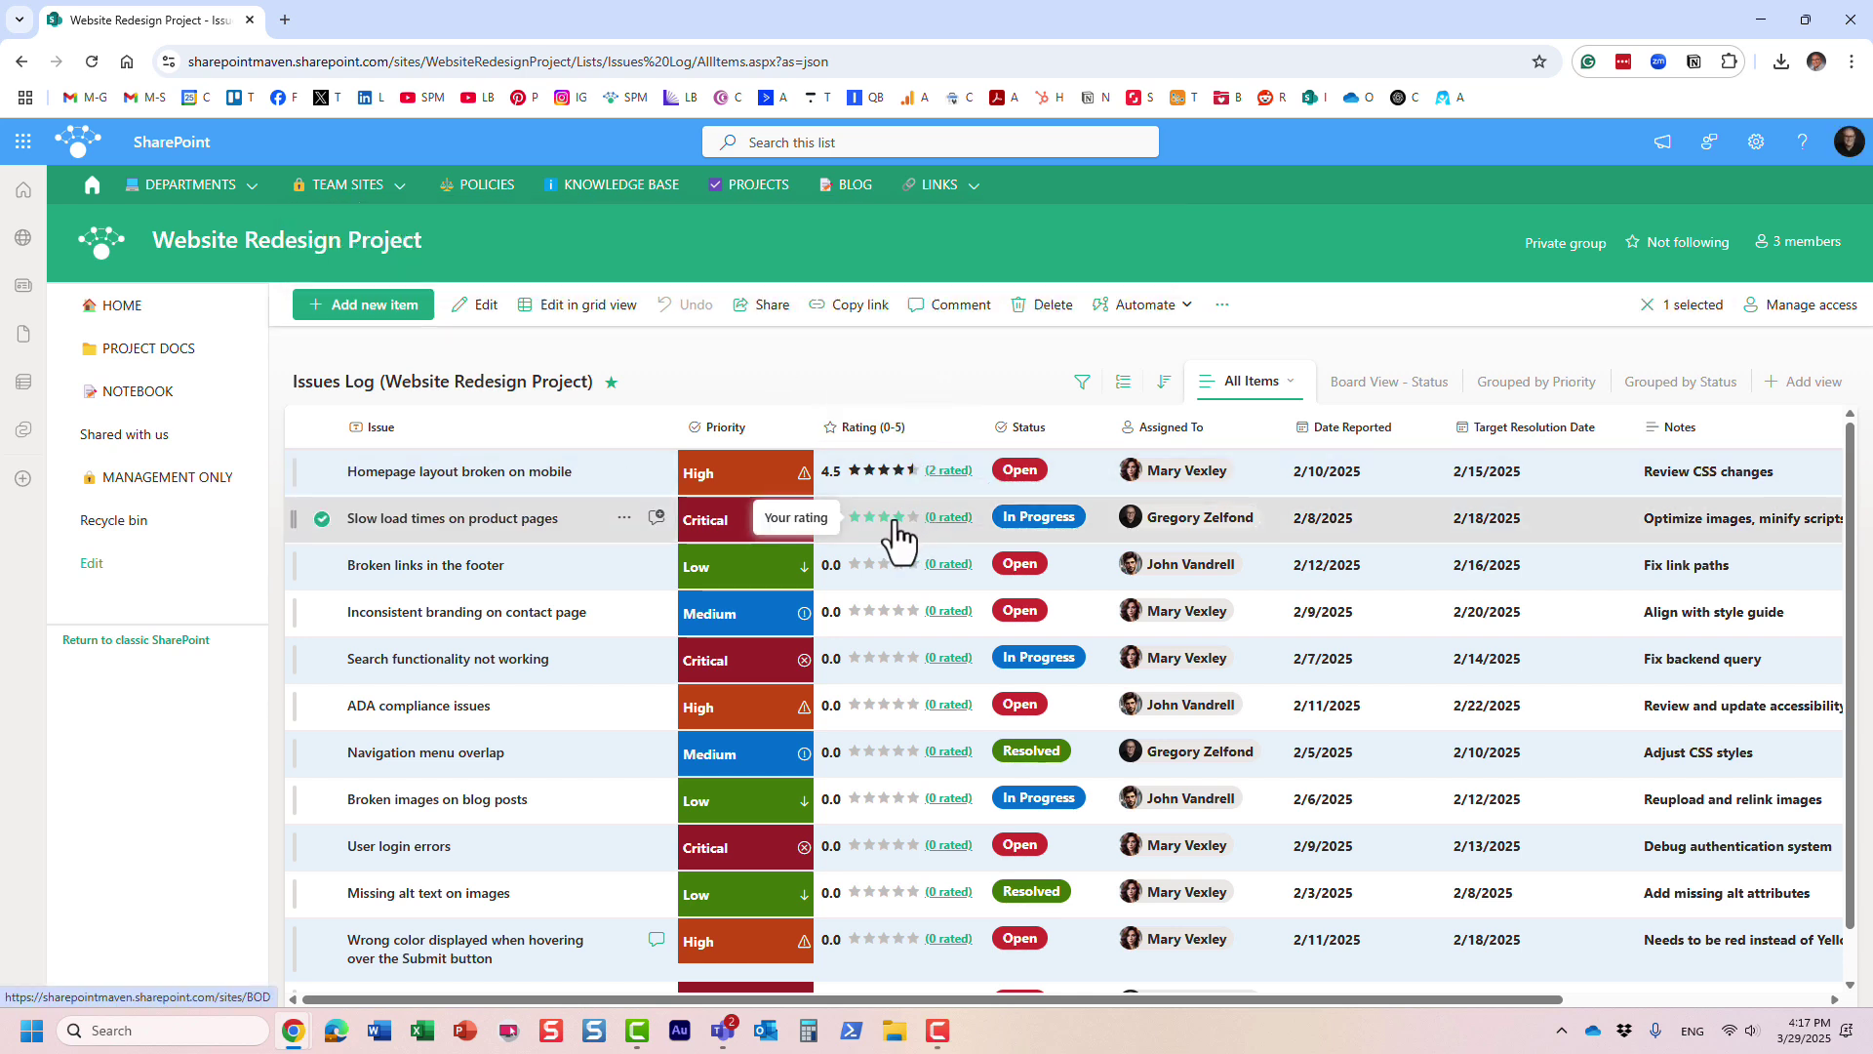
{"action": "left_click", "coordinate": [912, 612]}
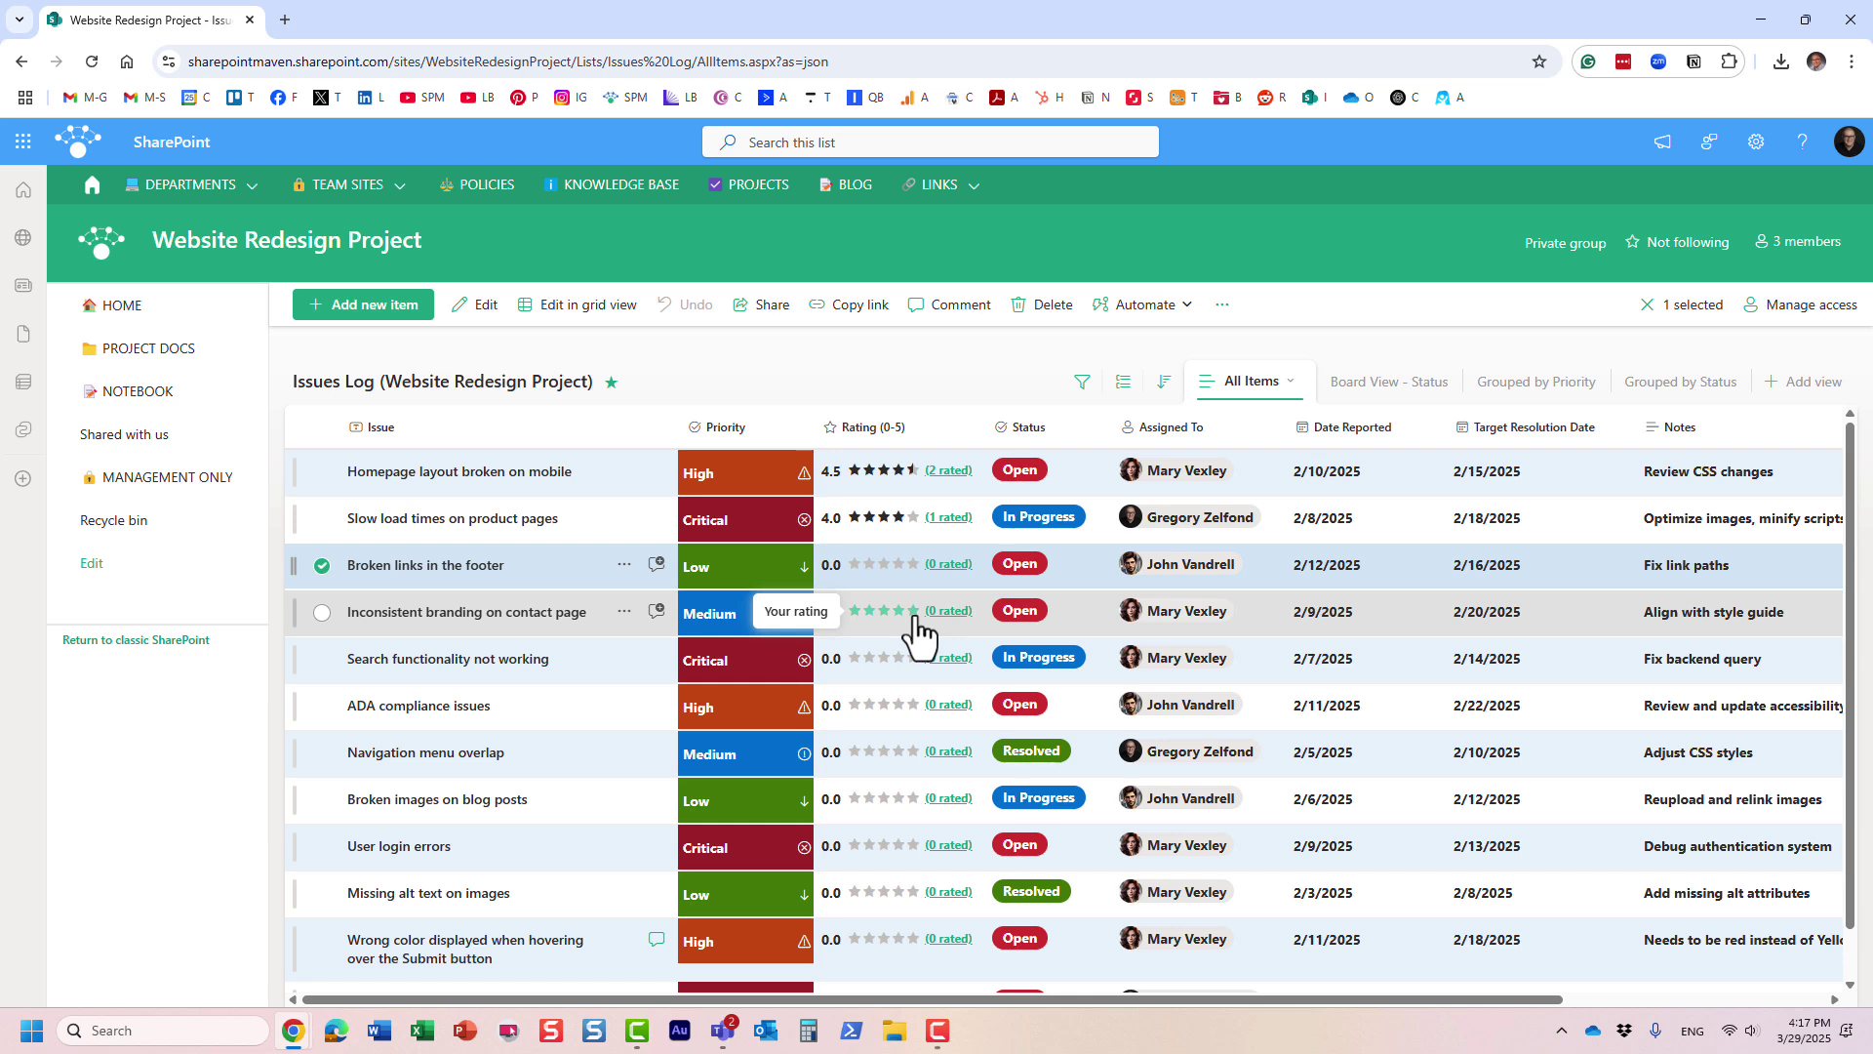
{"action": "left_click", "coordinate": [867, 564]}
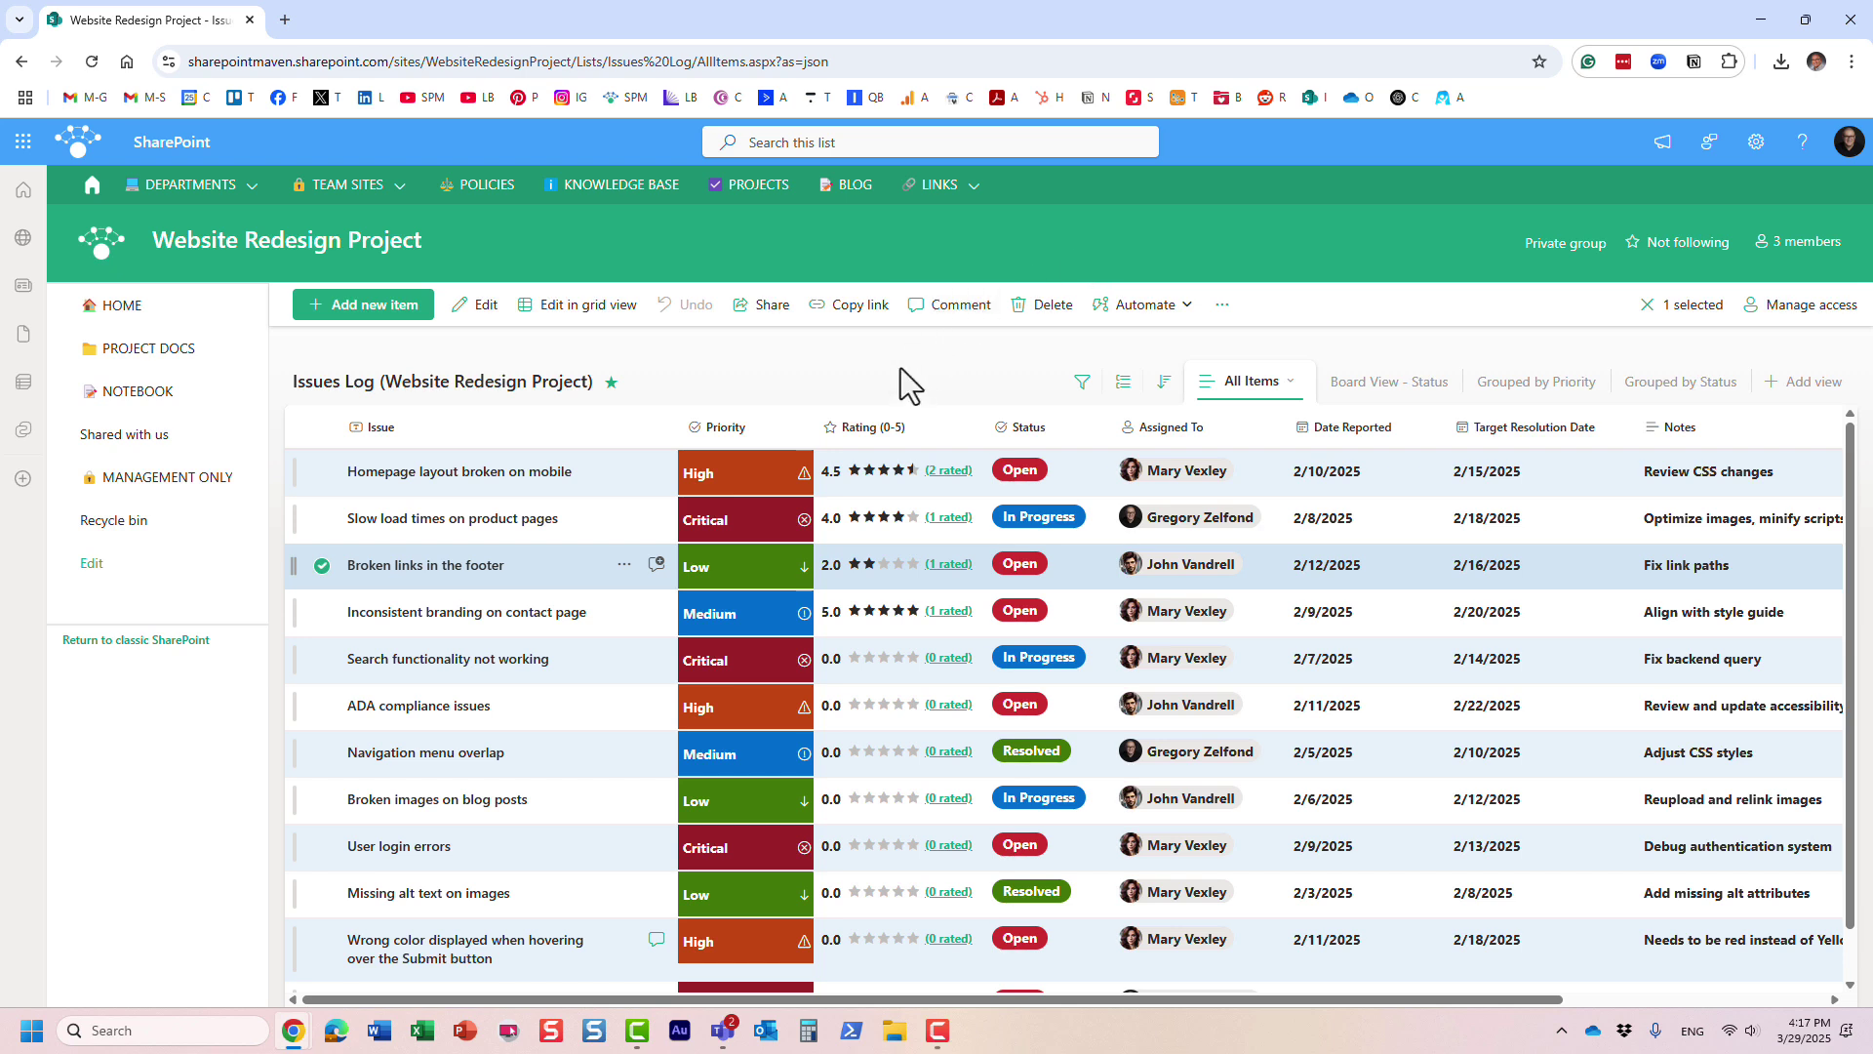
{"action": "left_click", "coordinate": [916, 431]}
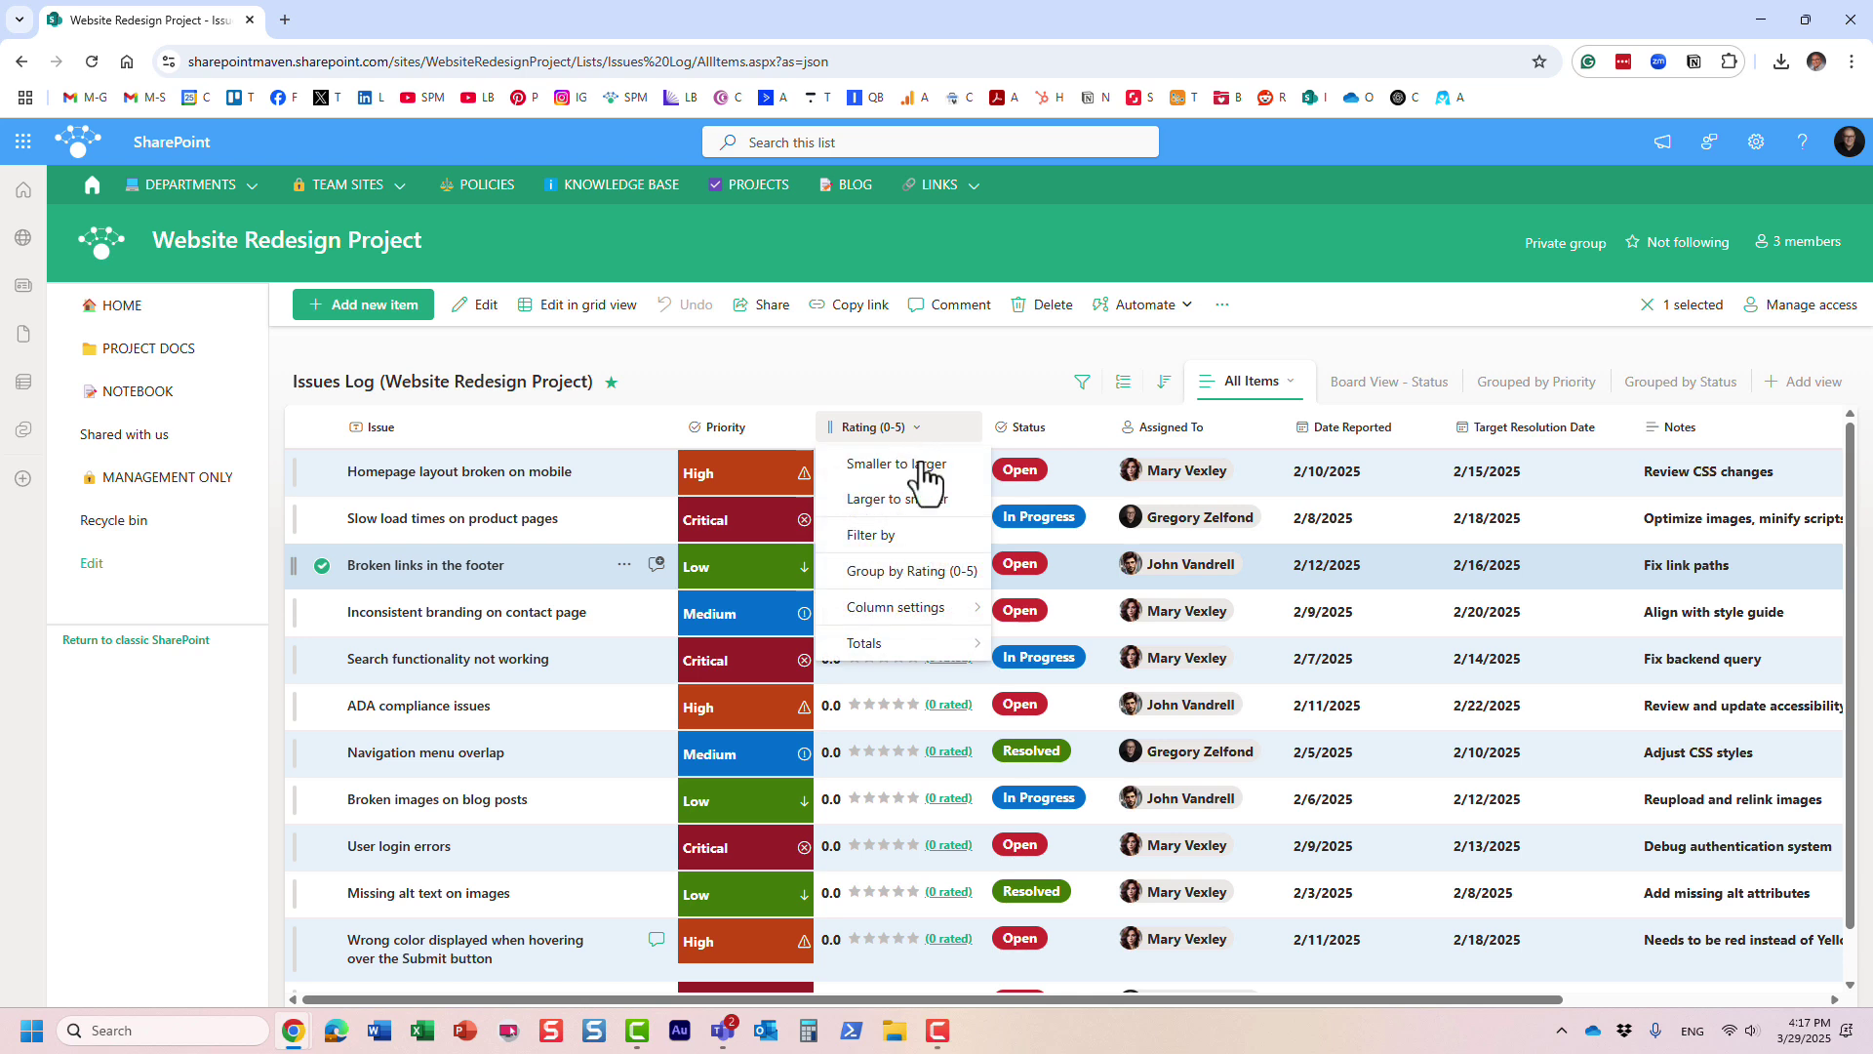
- Switch the rating column to Likes, then like the homepage layout, footer links and search functionality issues
{"action": "mouse_move", "coordinate": [936, 618]}
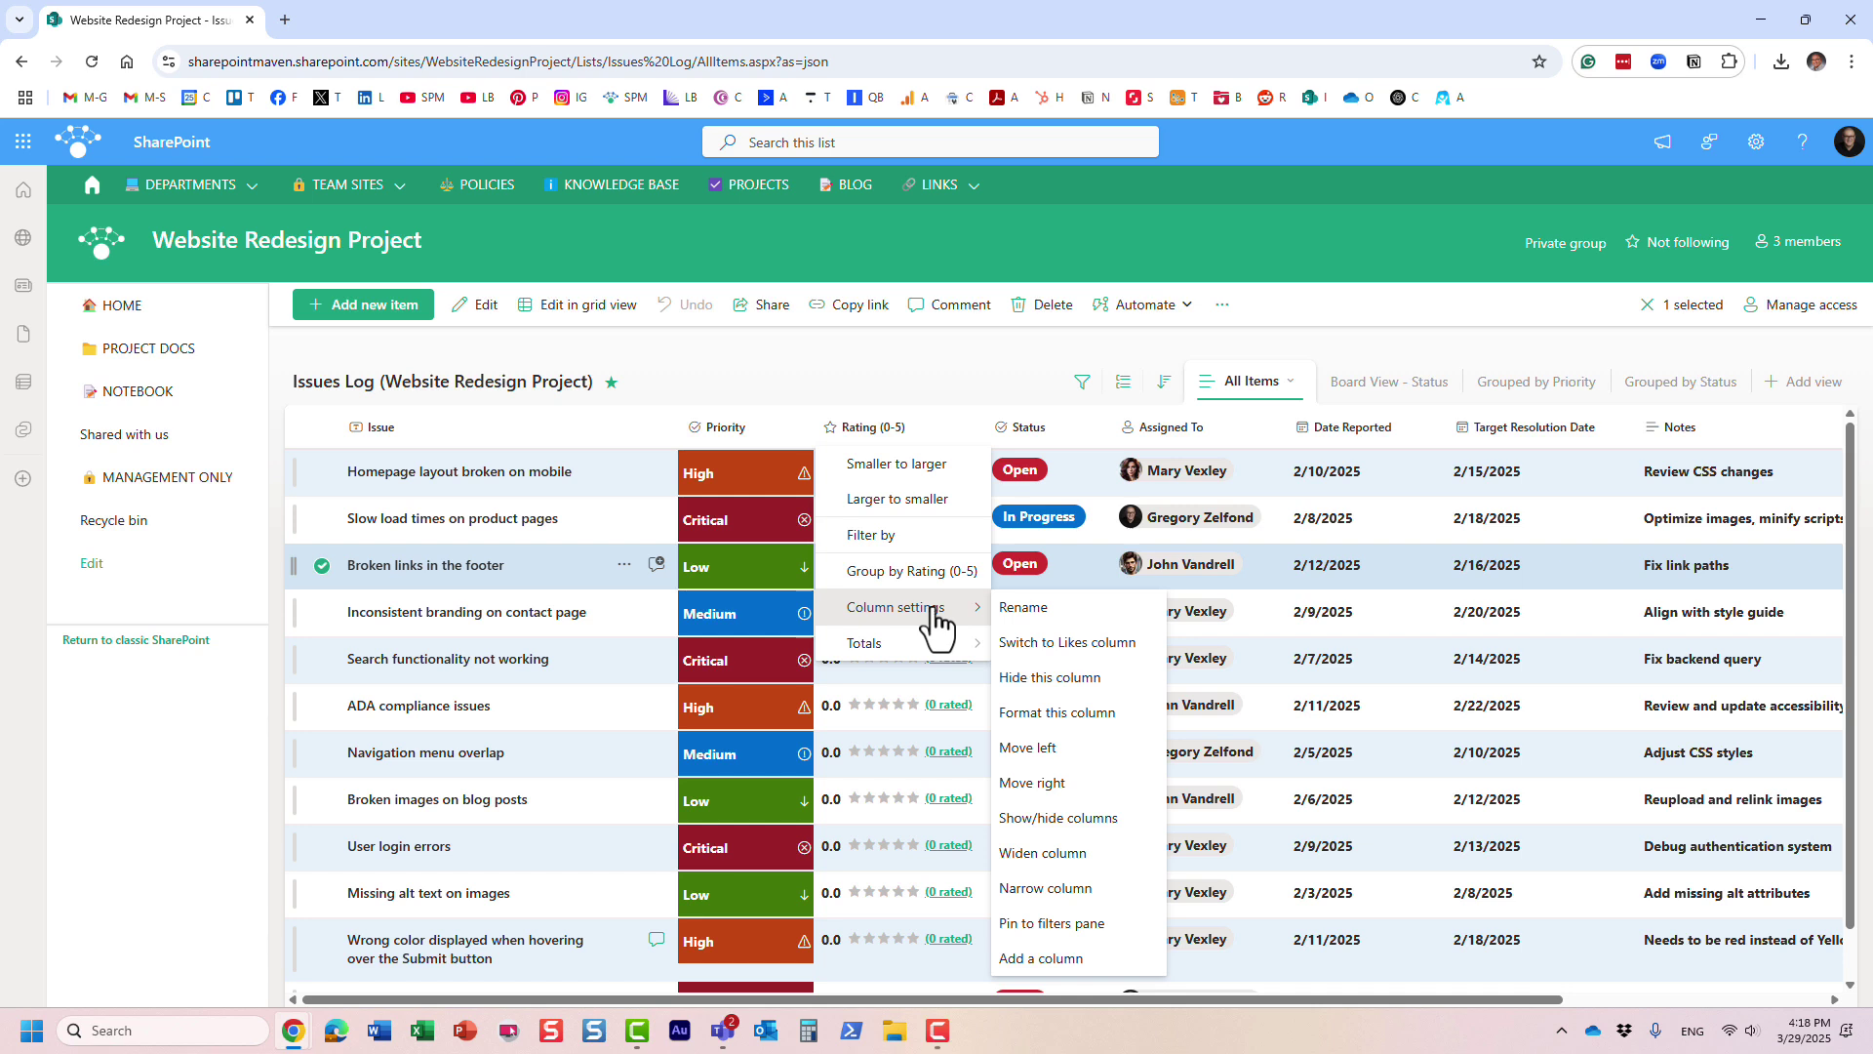
{"action": "left_click", "coordinate": [1077, 644]}
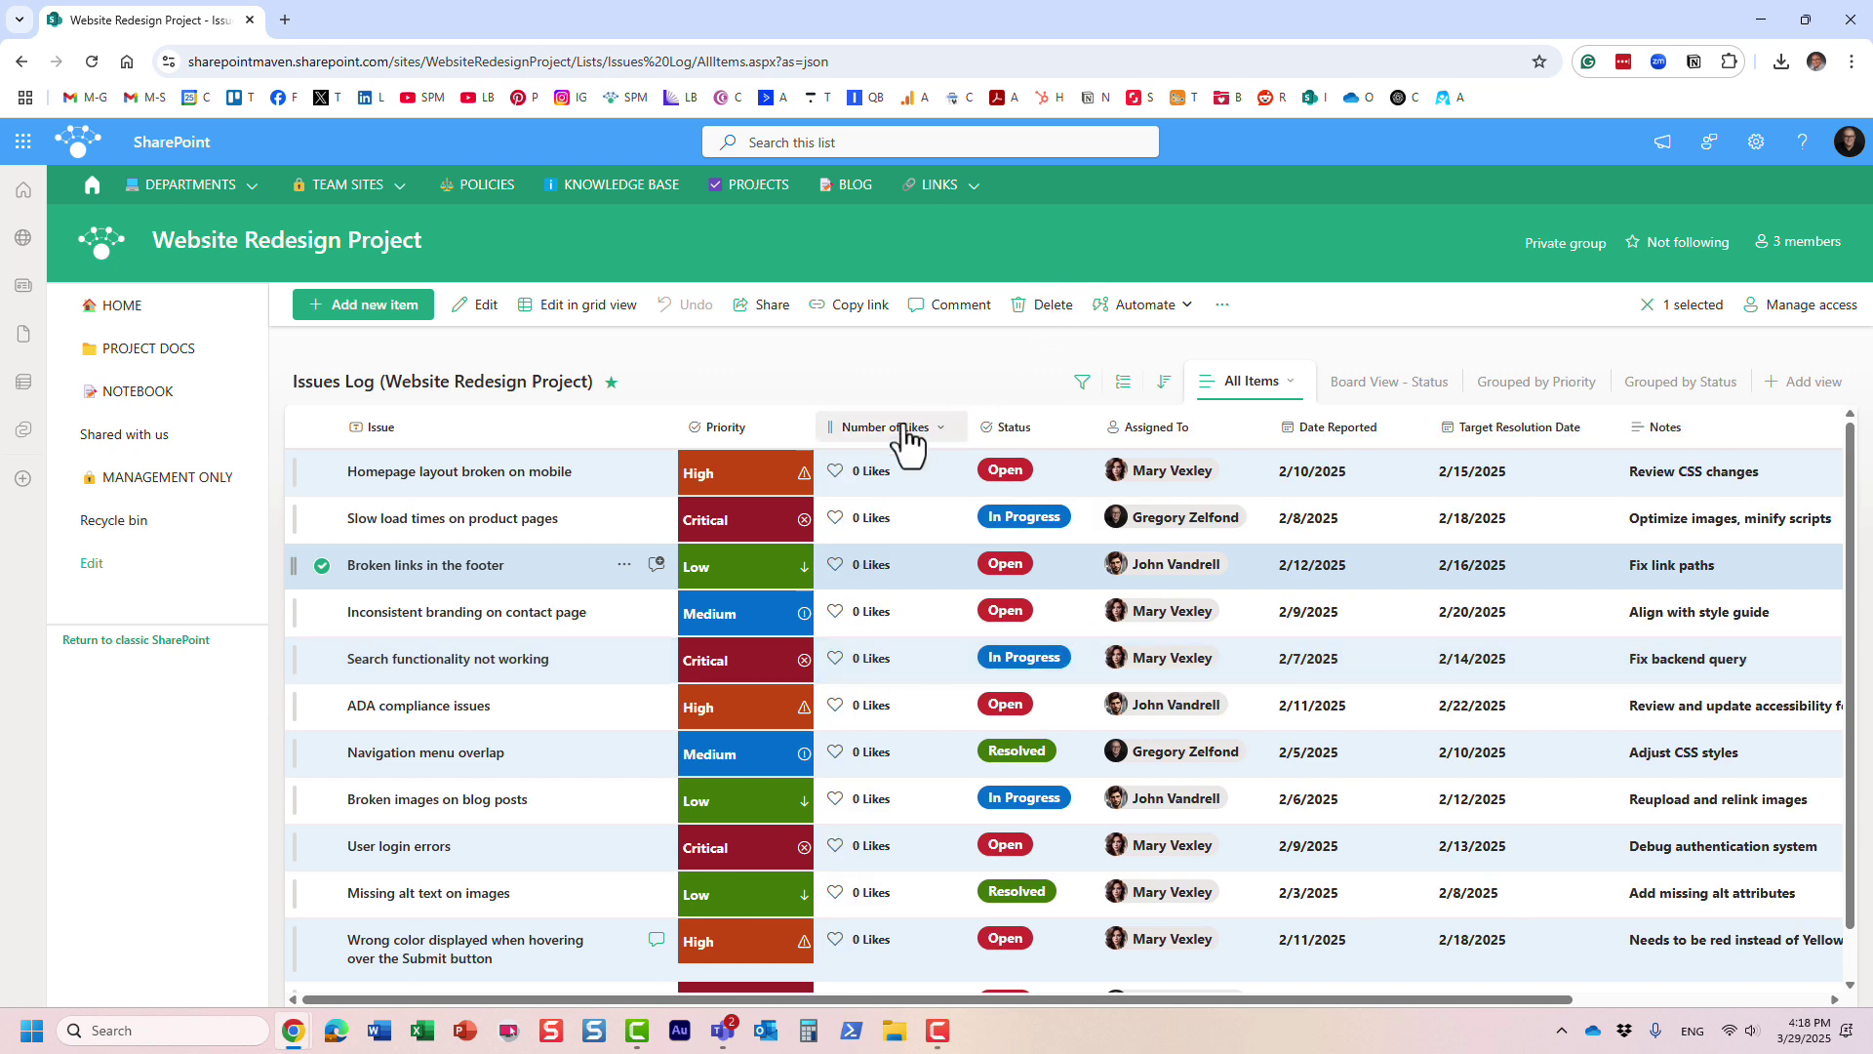
{"action": "left_click", "coordinate": [836, 471]}
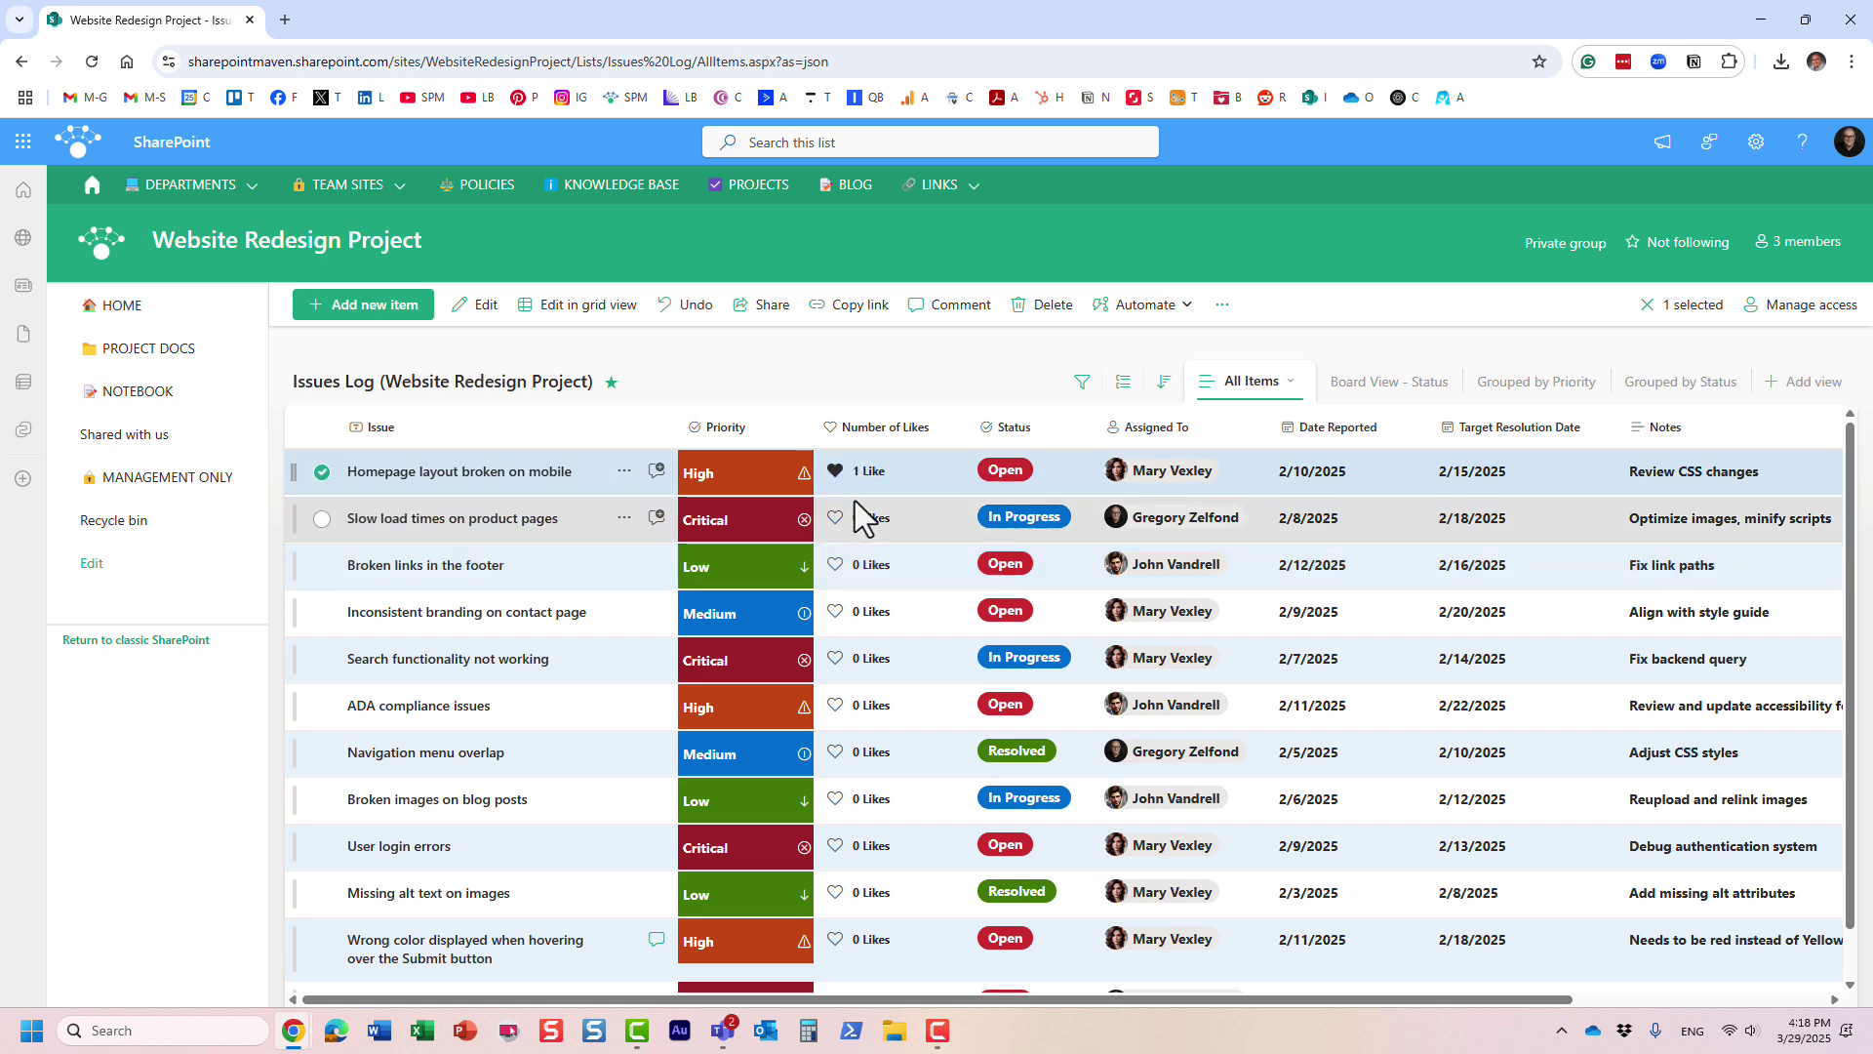
{"action": "left_click", "coordinate": [835, 566]}
{"action": "left_click", "coordinate": [835, 612]}
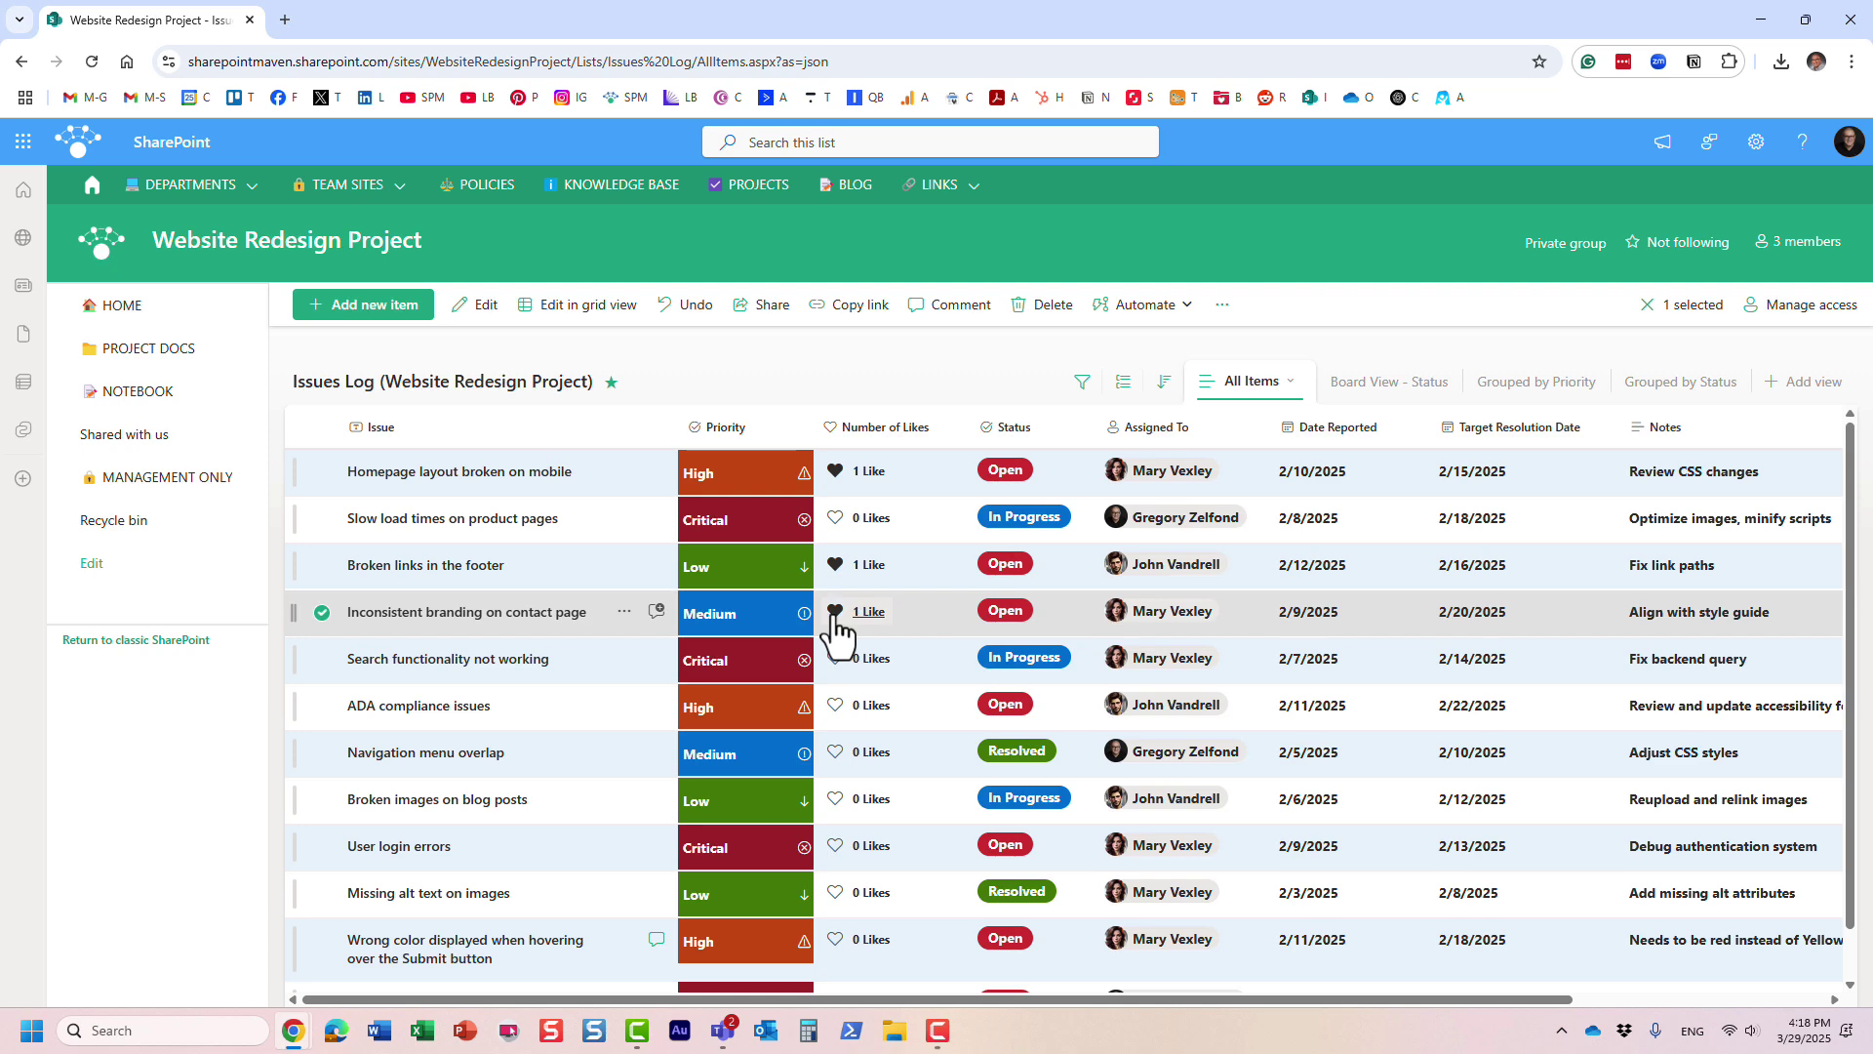
{"action": "left_click", "coordinate": [836, 611]}
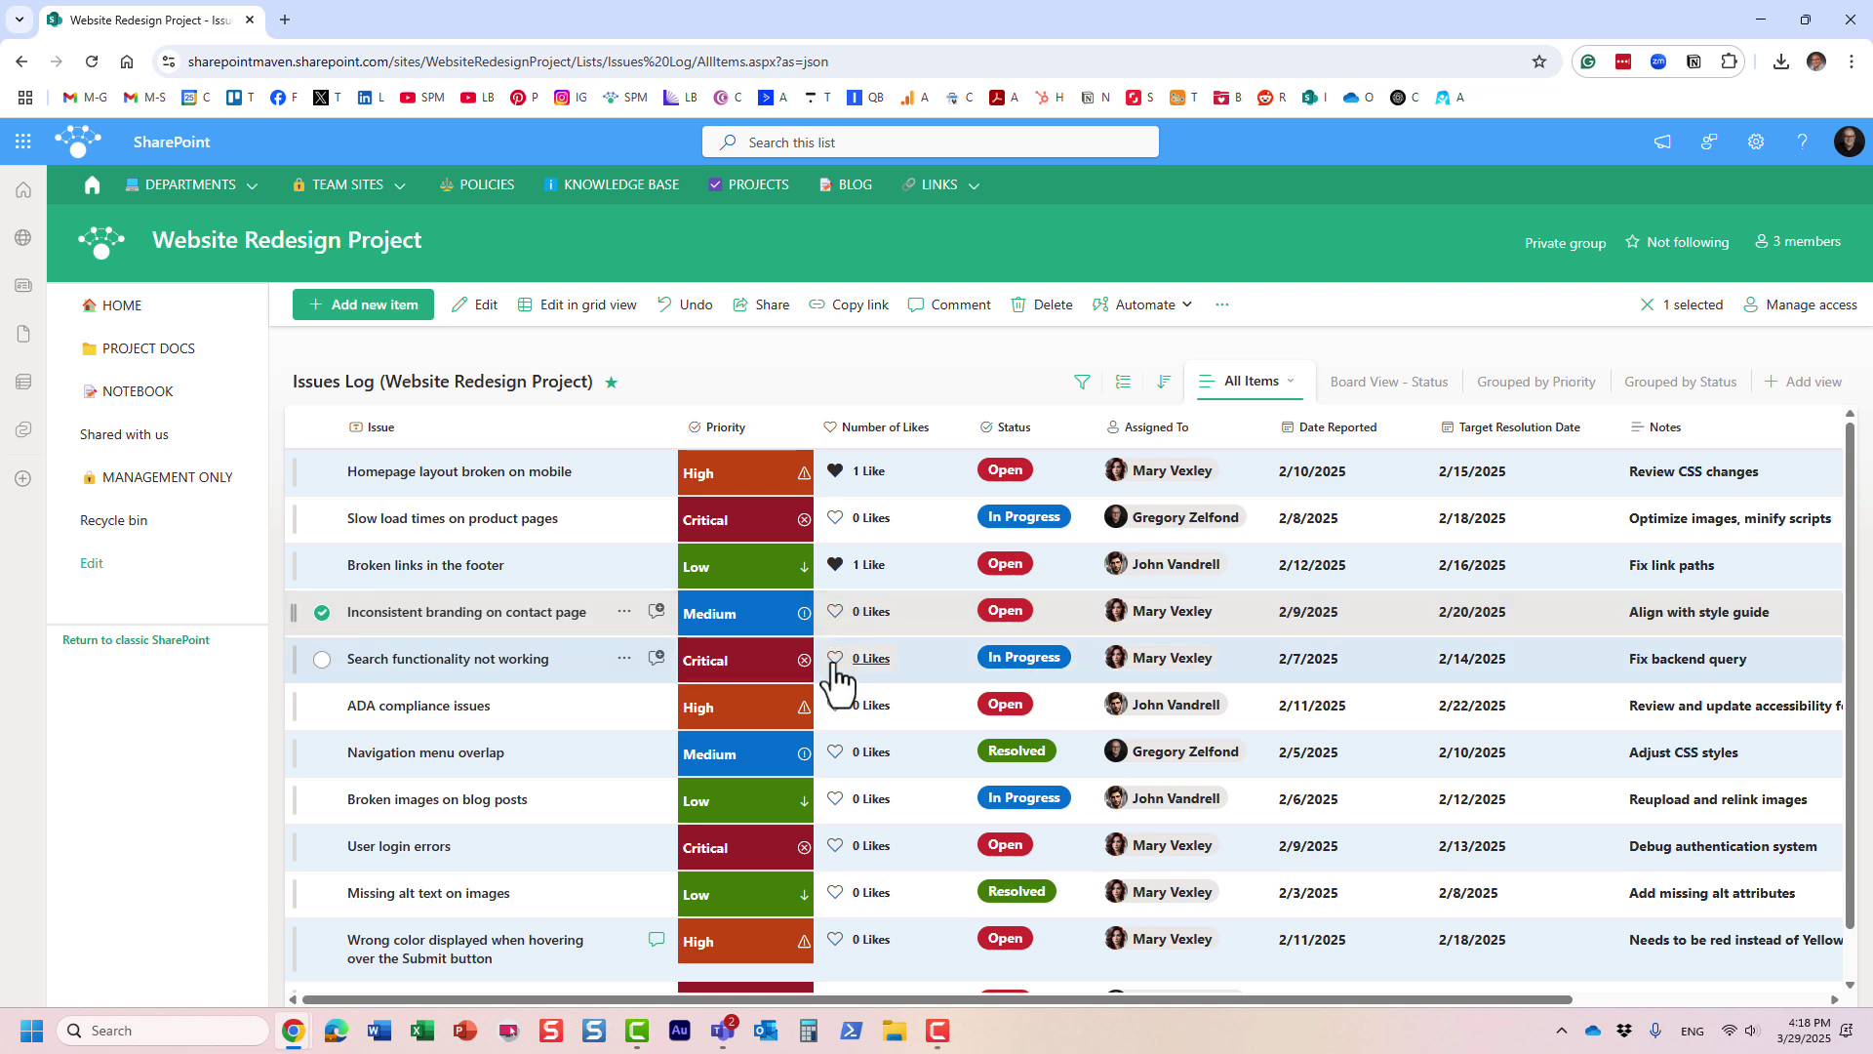
{"action": "left_click", "coordinate": [836, 658]}
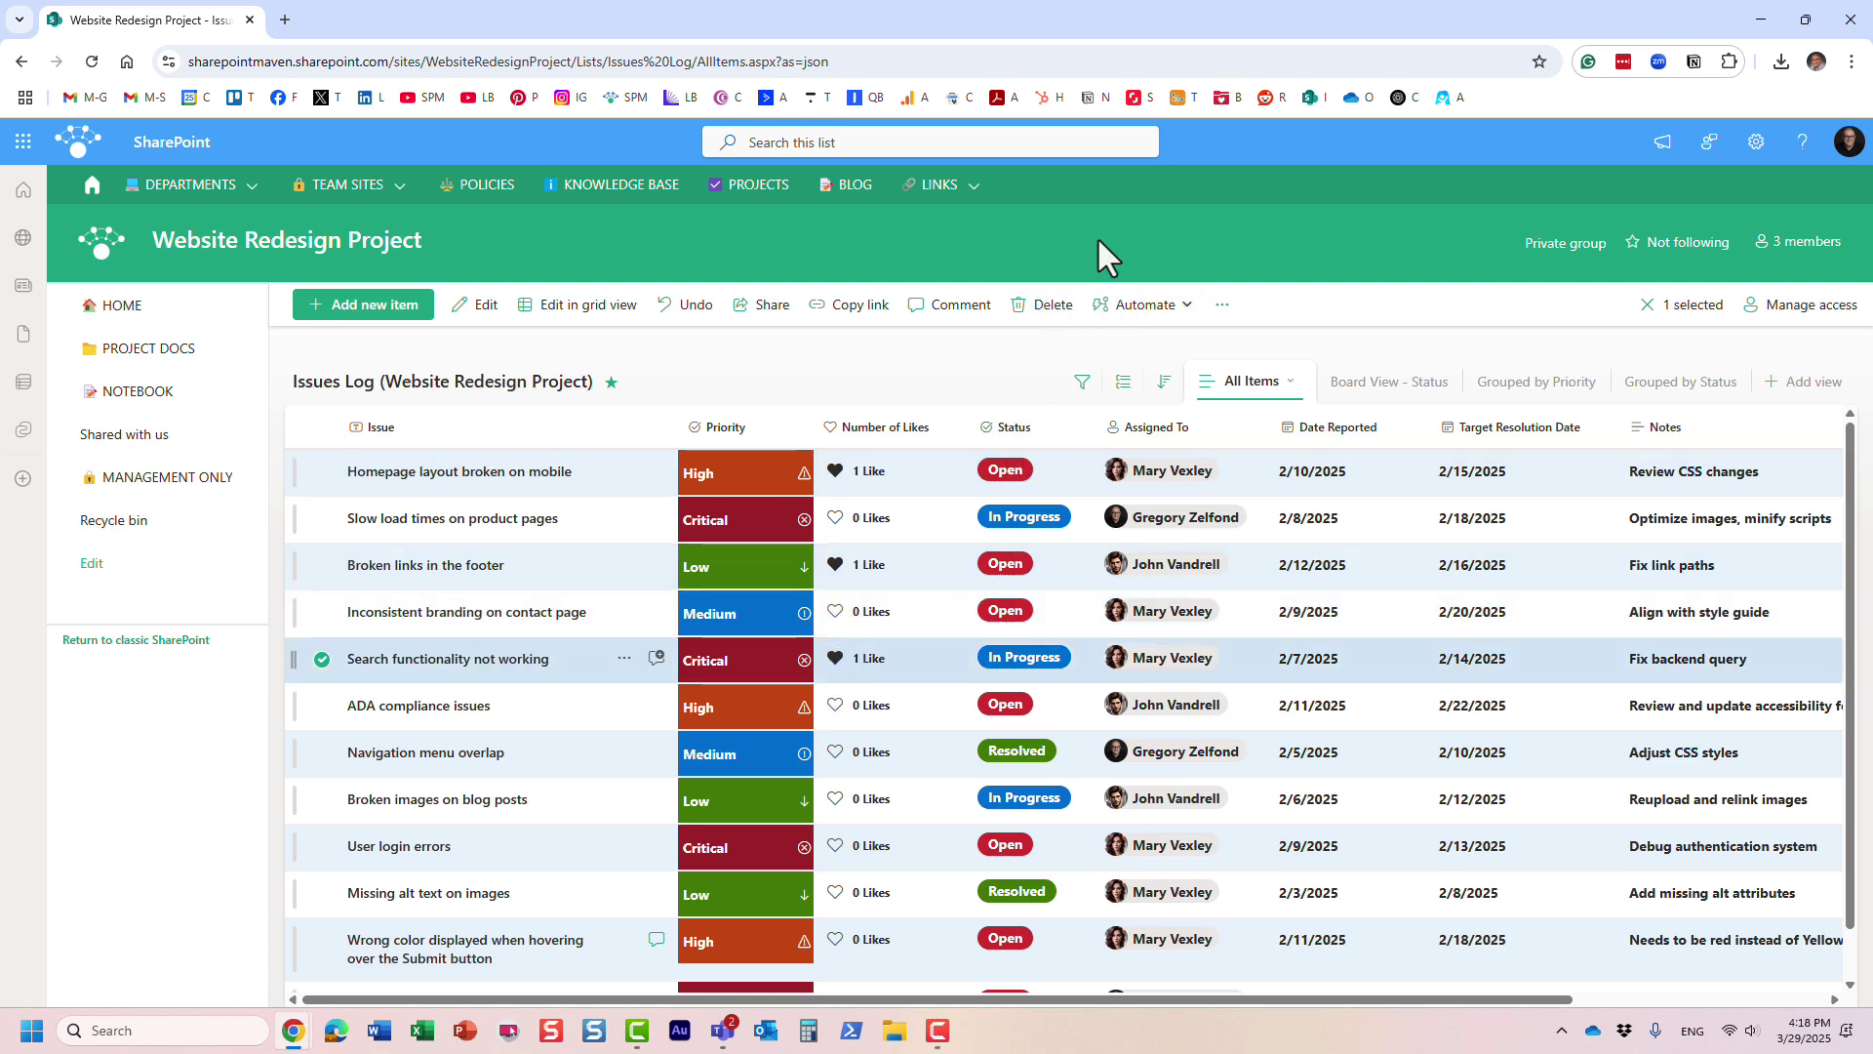
- As the second user, like the homepage layout, slow load times and footer links issues, then return to the first window
{"action": "mouse_move", "coordinate": [293, 1030]}
{"action": "left_click", "coordinate": [348, 970]}
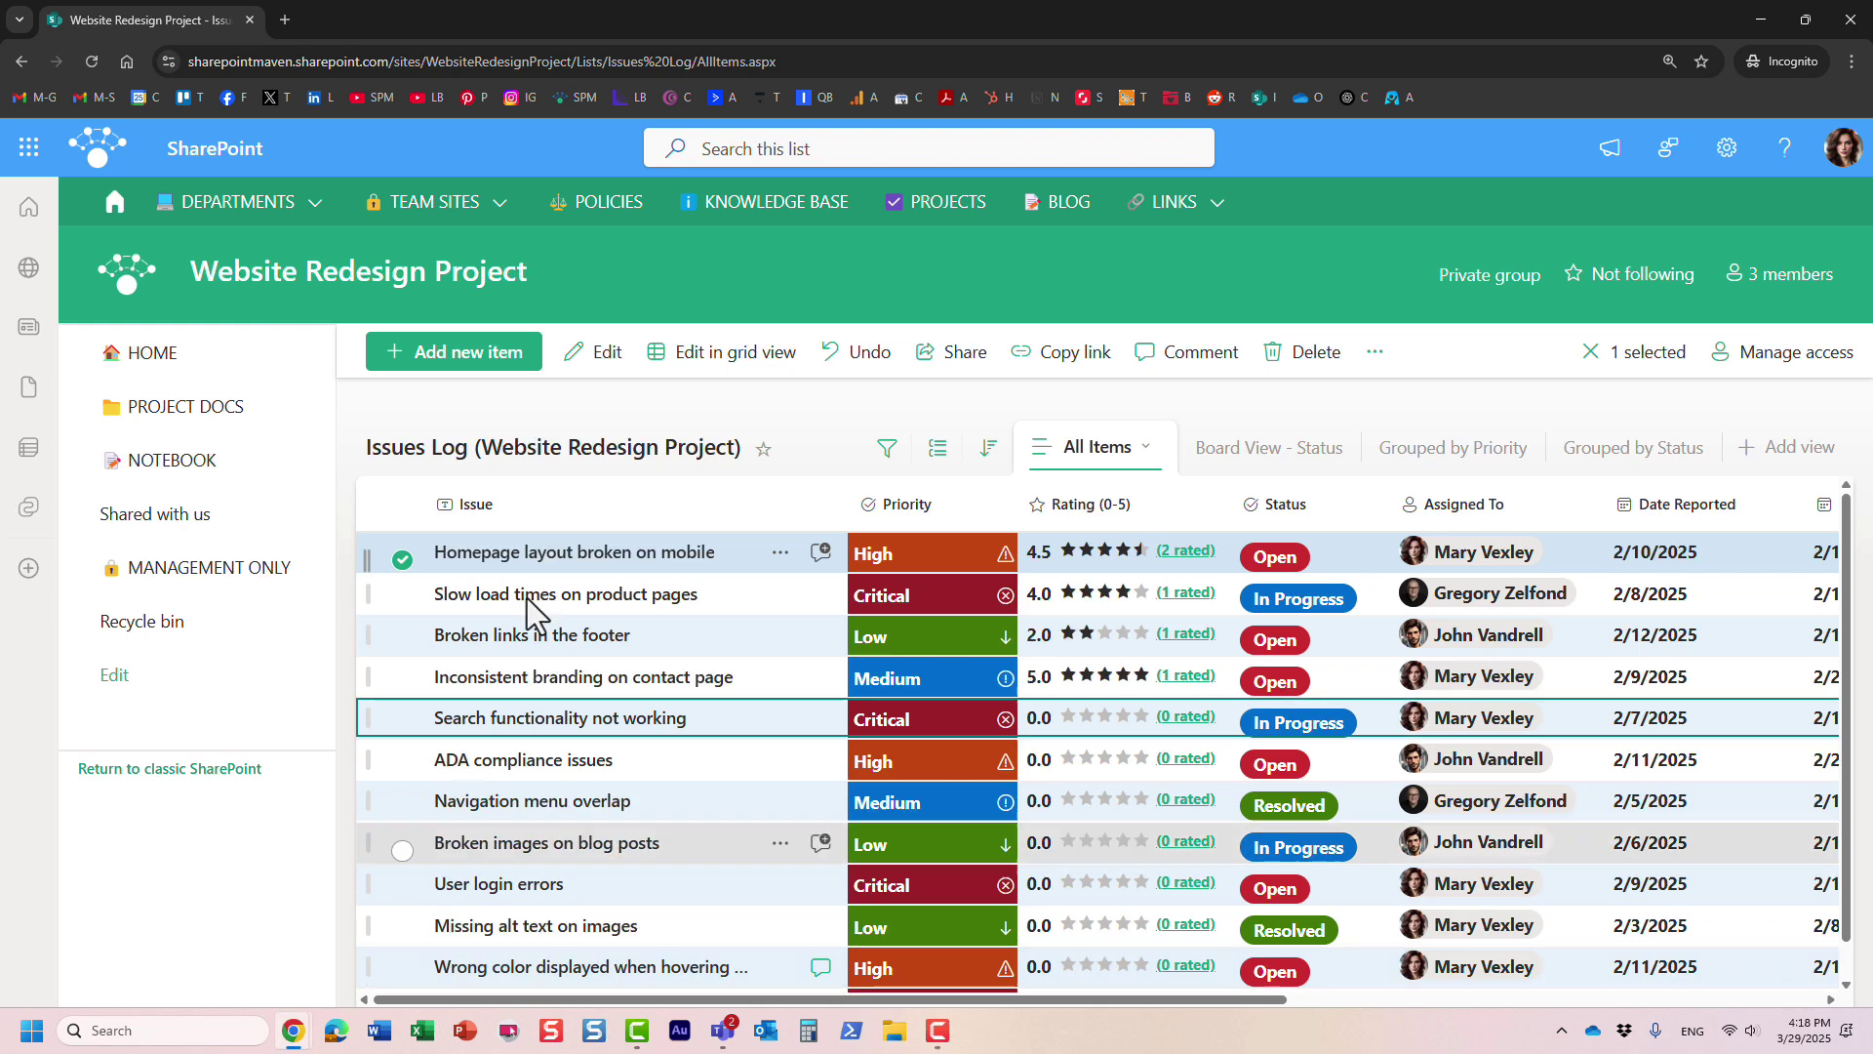
{"action": "left_click", "coordinate": [88, 62]}
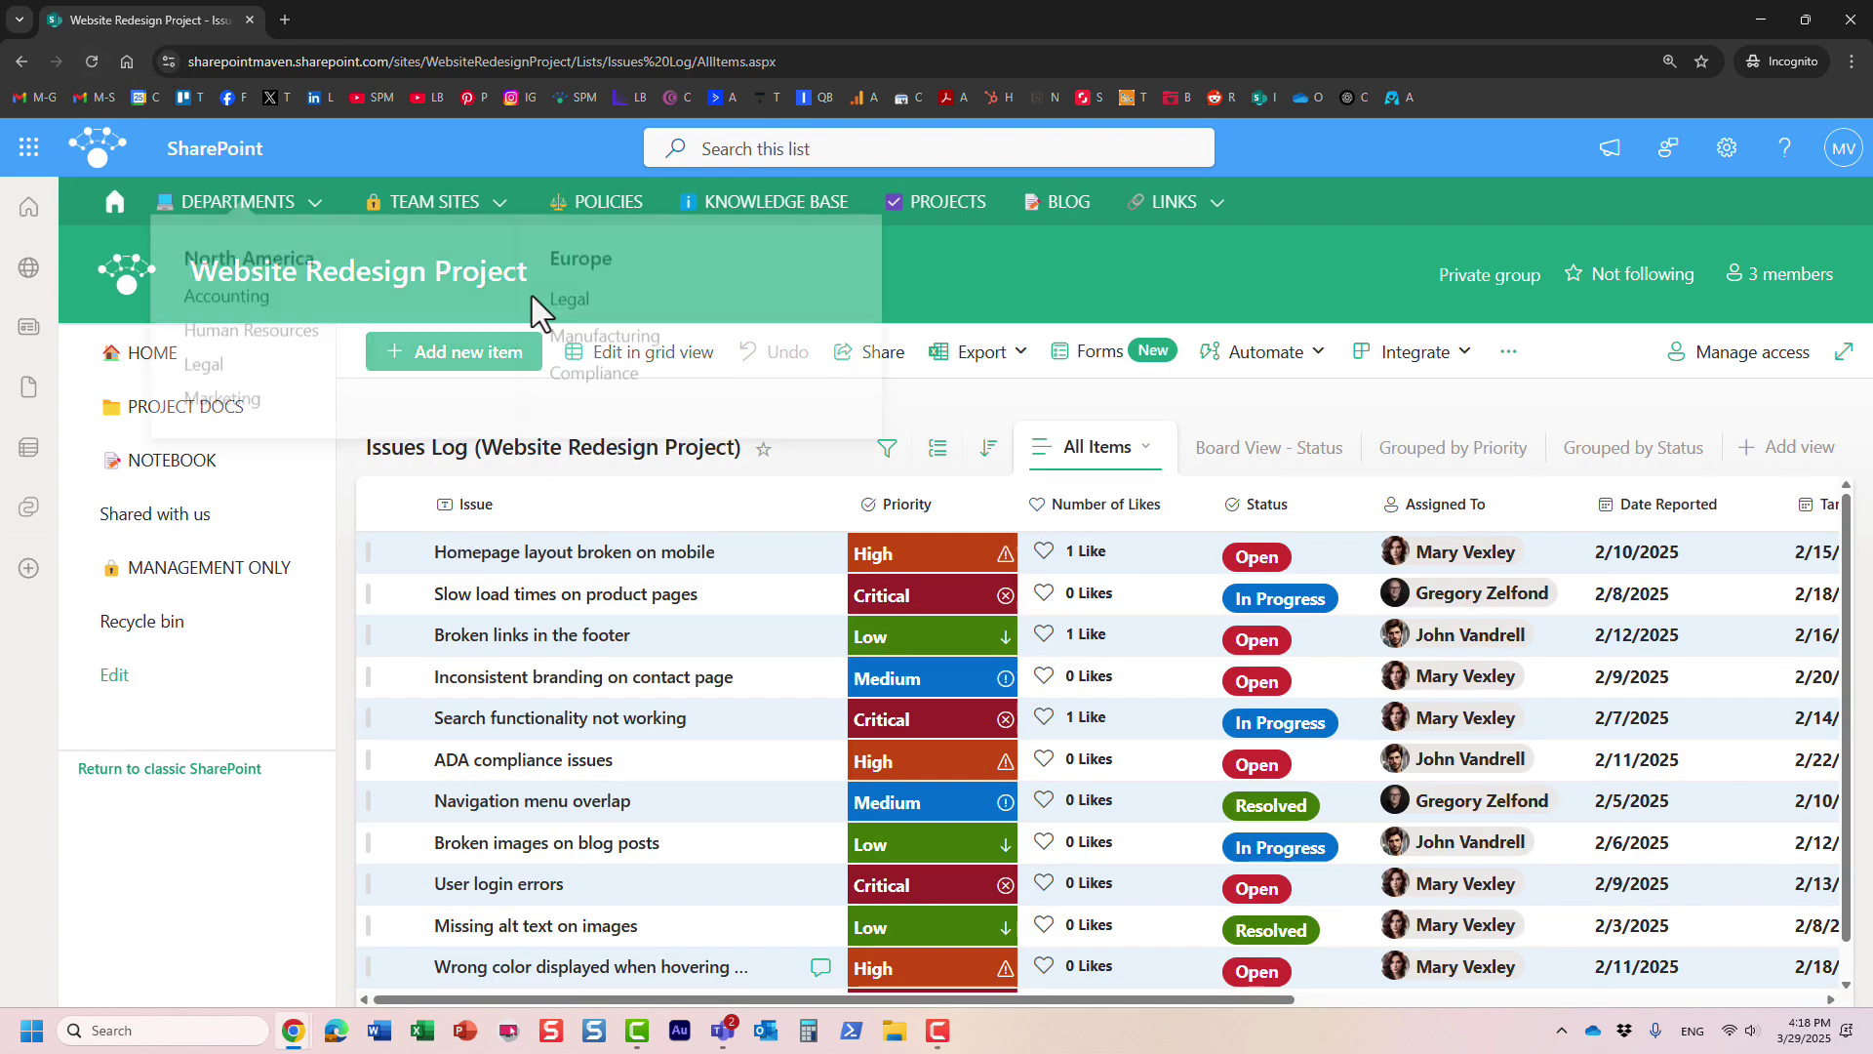
{"action": "left_click", "coordinate": [1045, 552]}
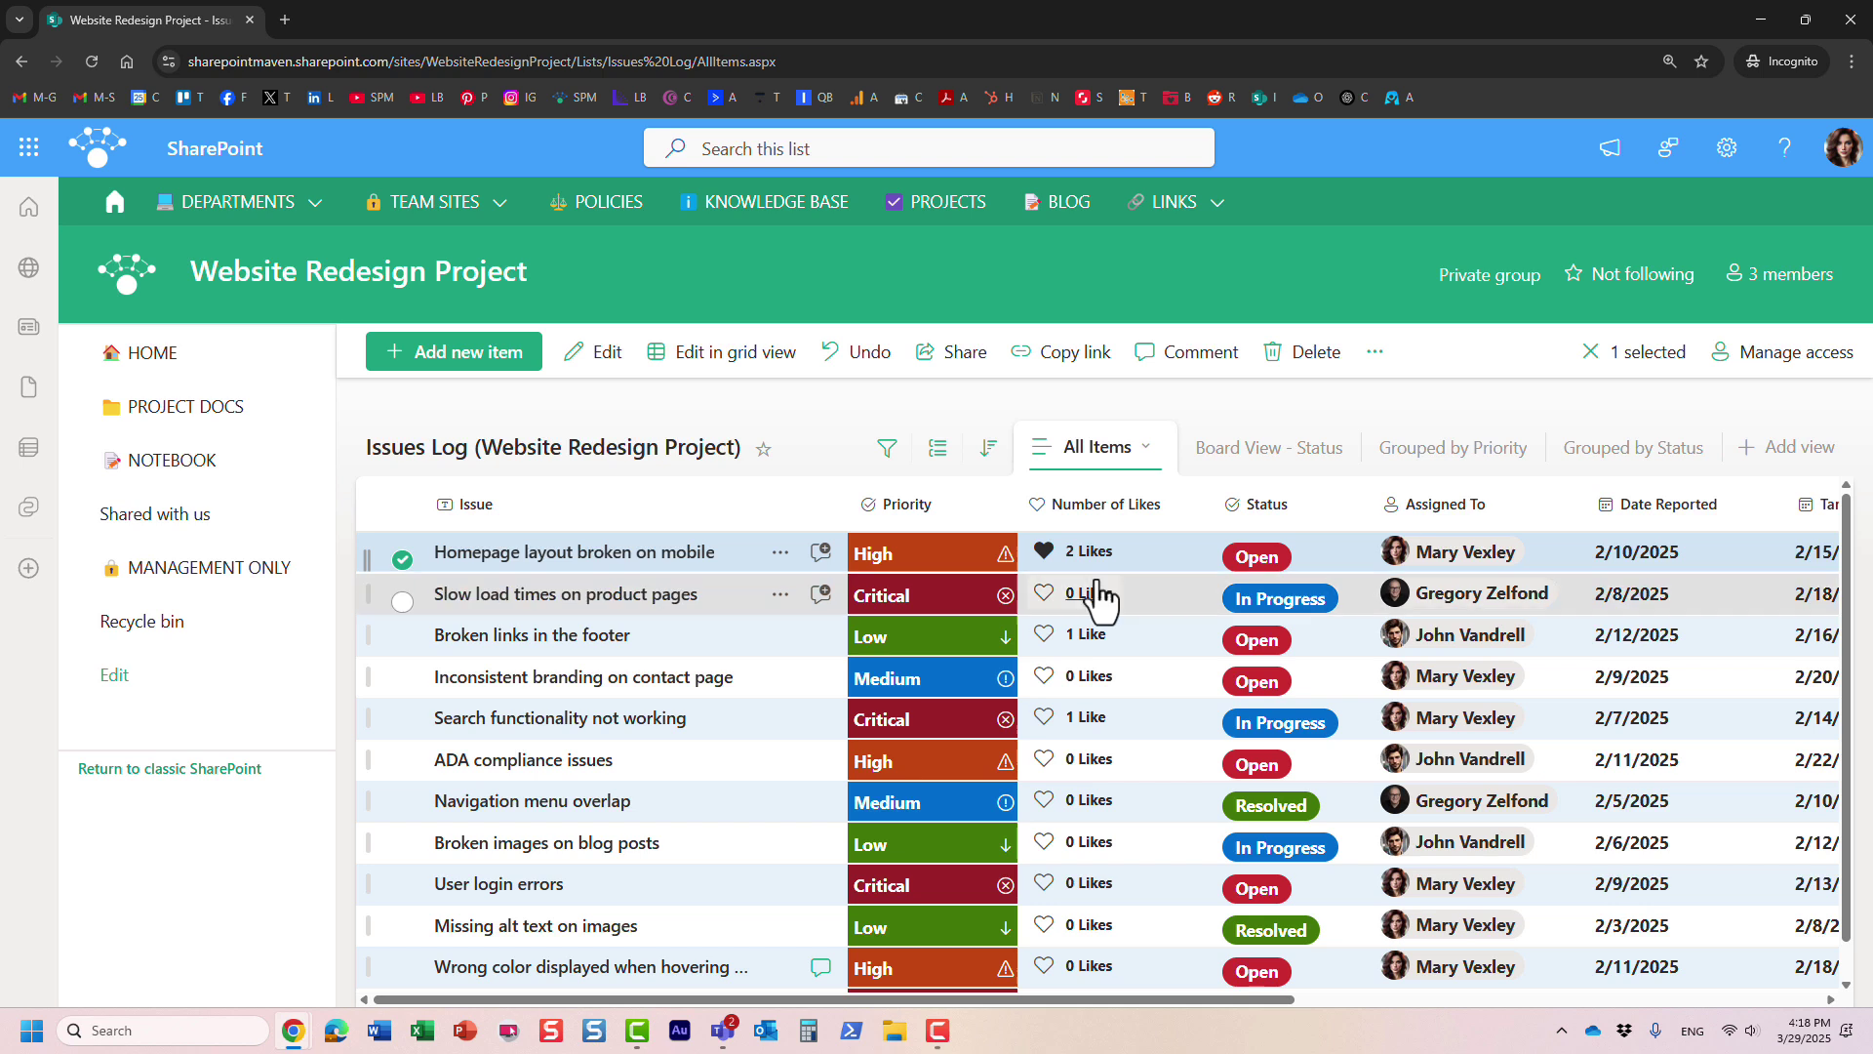
{"action": "left_click", "coordinate": [1042, 595]}
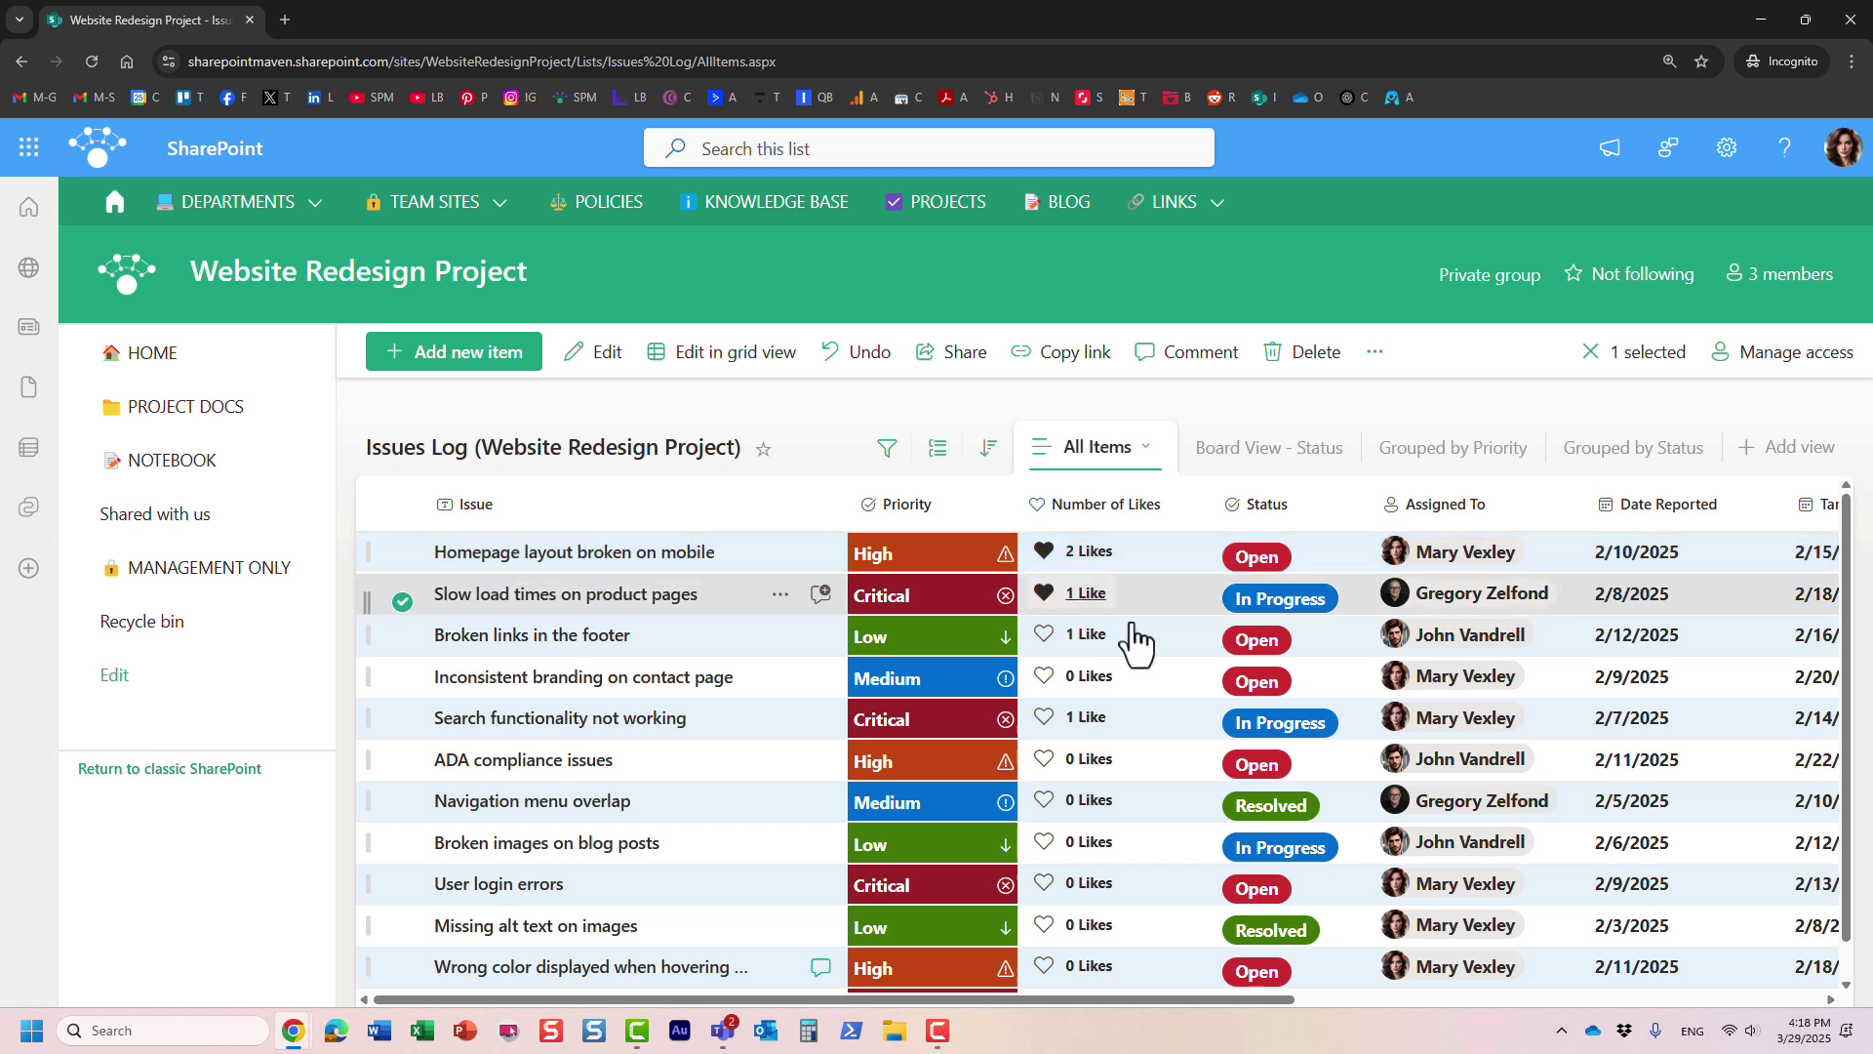
{"action": "left_click", "coordinate": [1044, 635]}
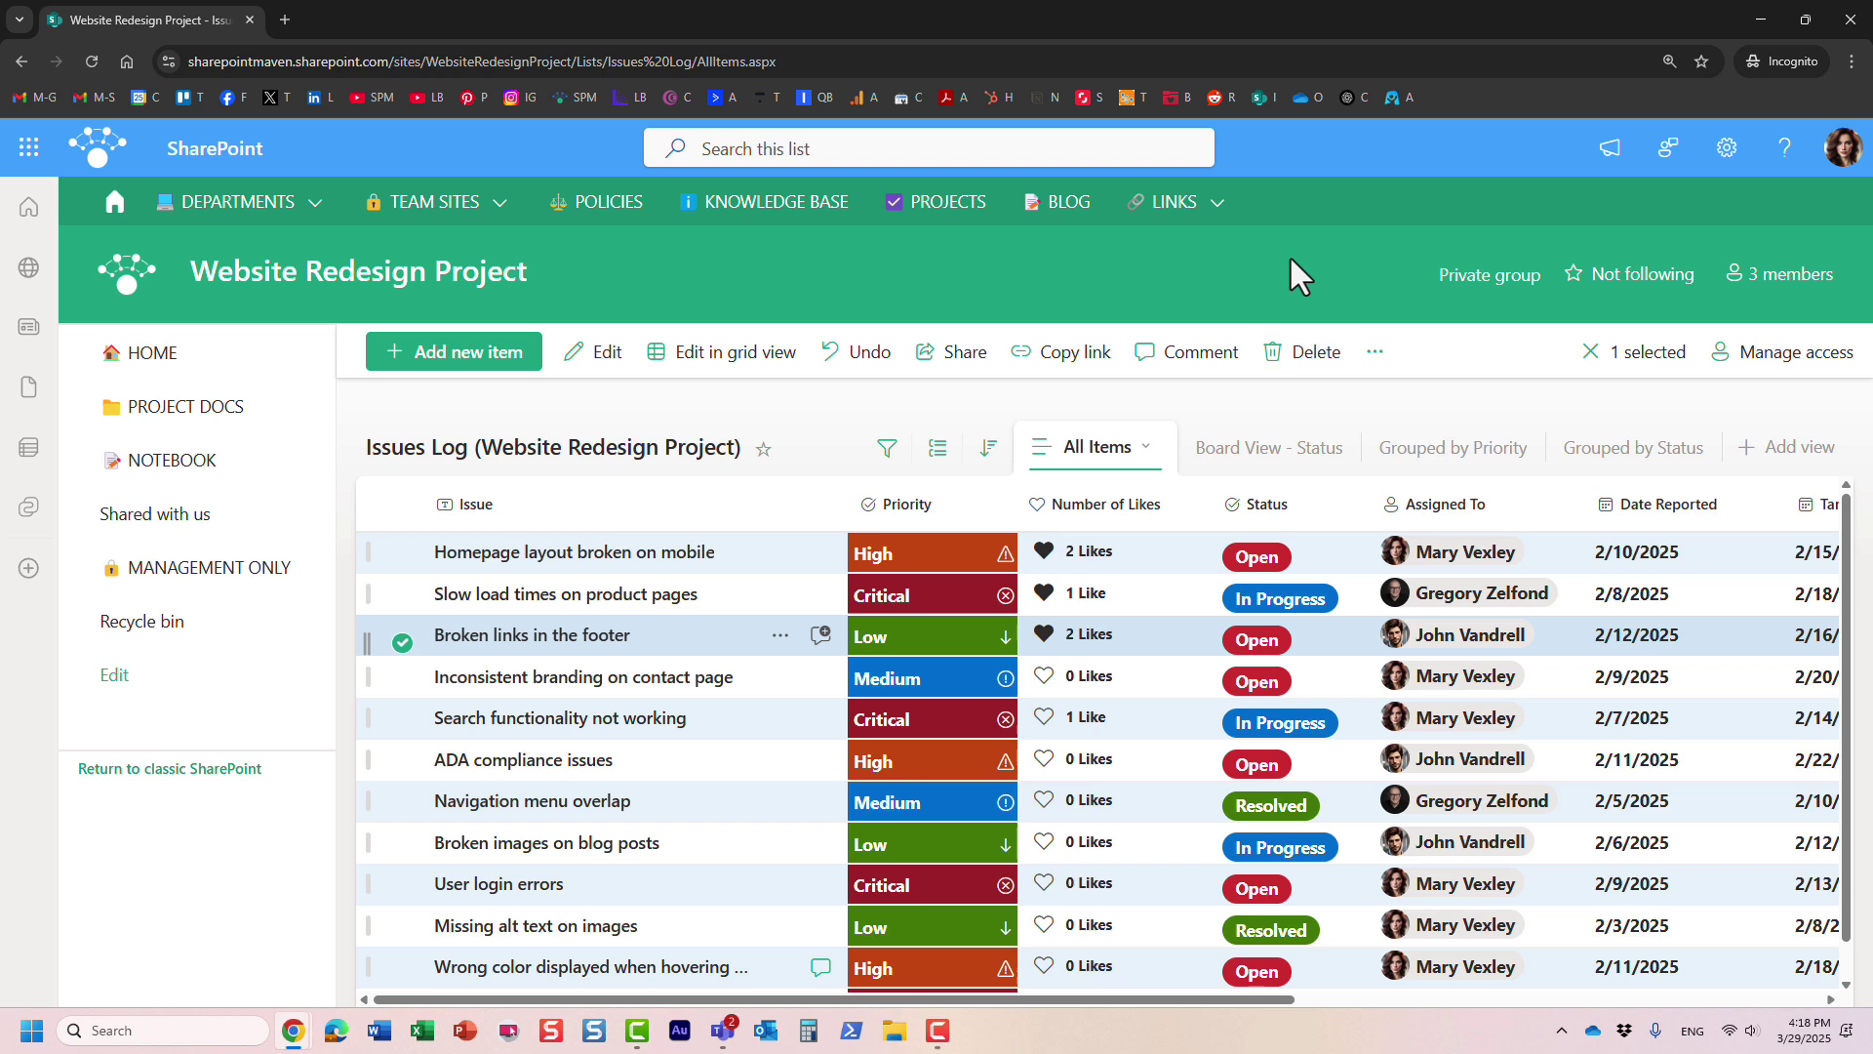
{"action": "mouse_move", "coordinate": [292, 1026]}
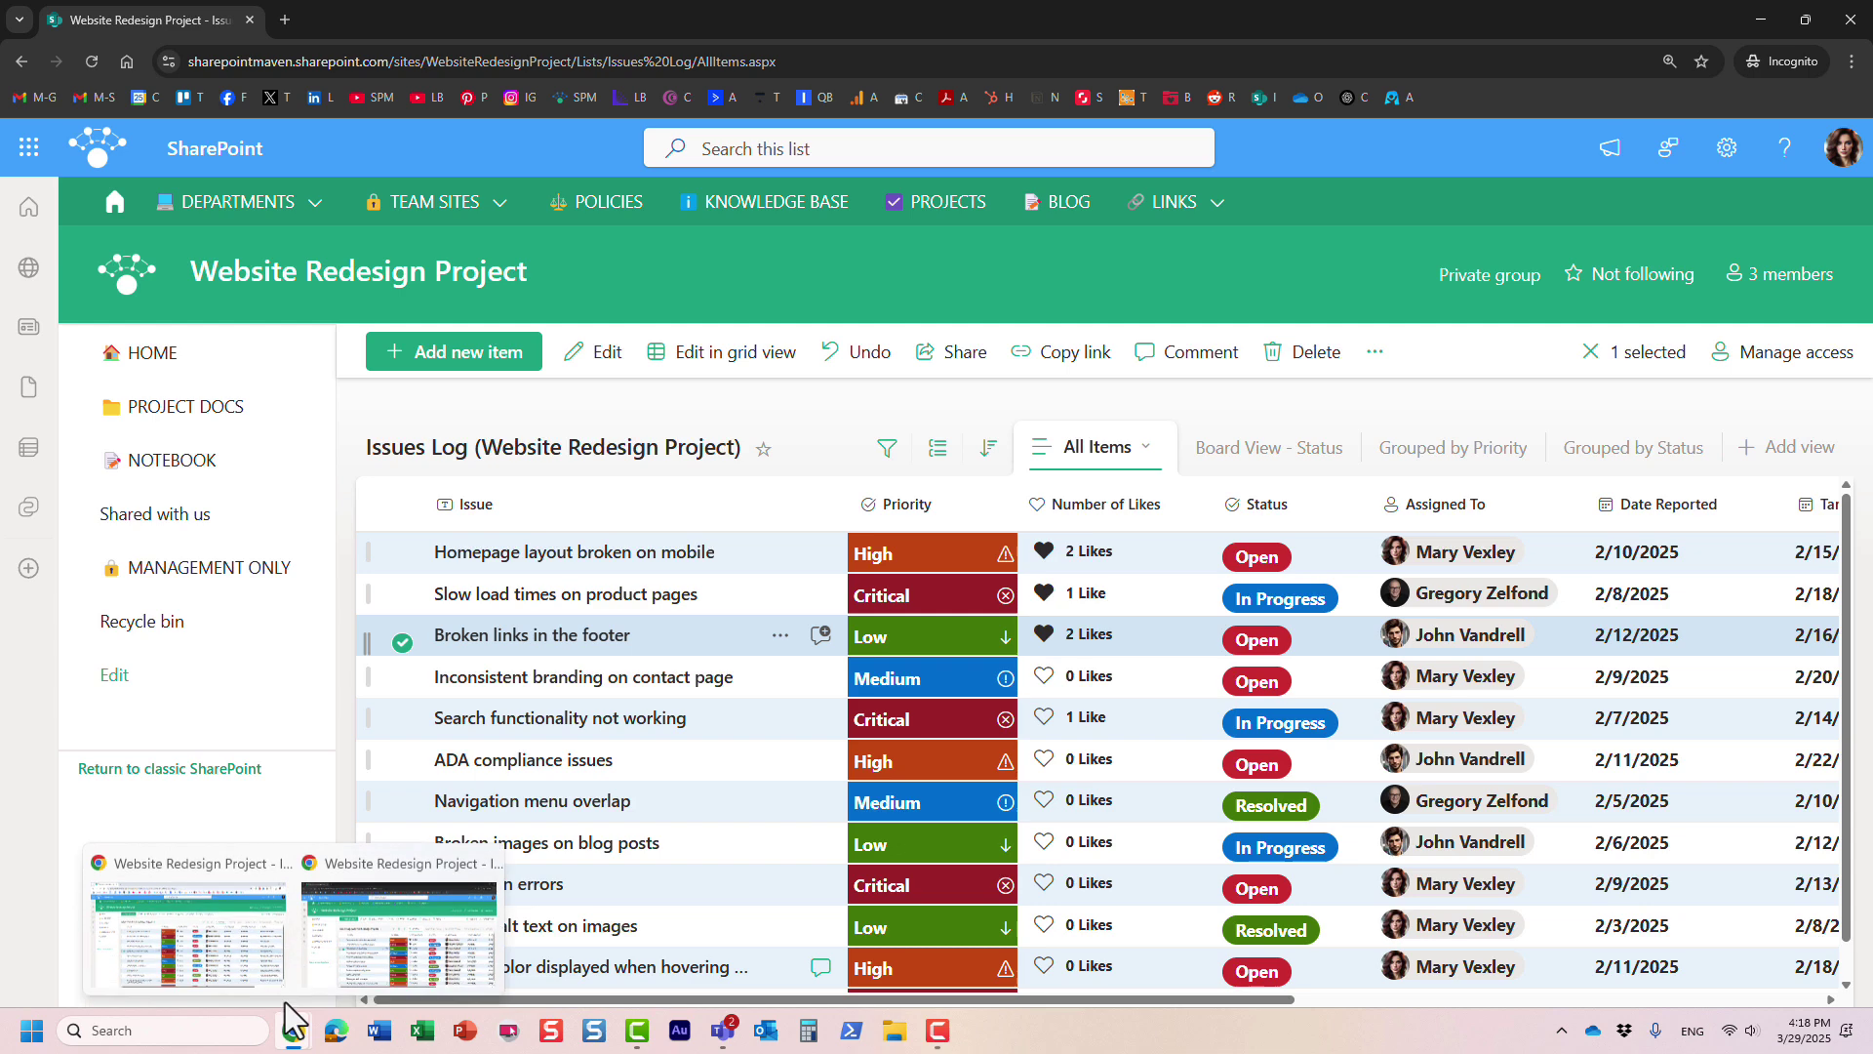
{"action": "left_click", "coordinate": [248, 947]}
- Check the Number of Likes column menu without changes, then open the site Settings panel
{"action": "left_click", "coordinate": [938, 430]}
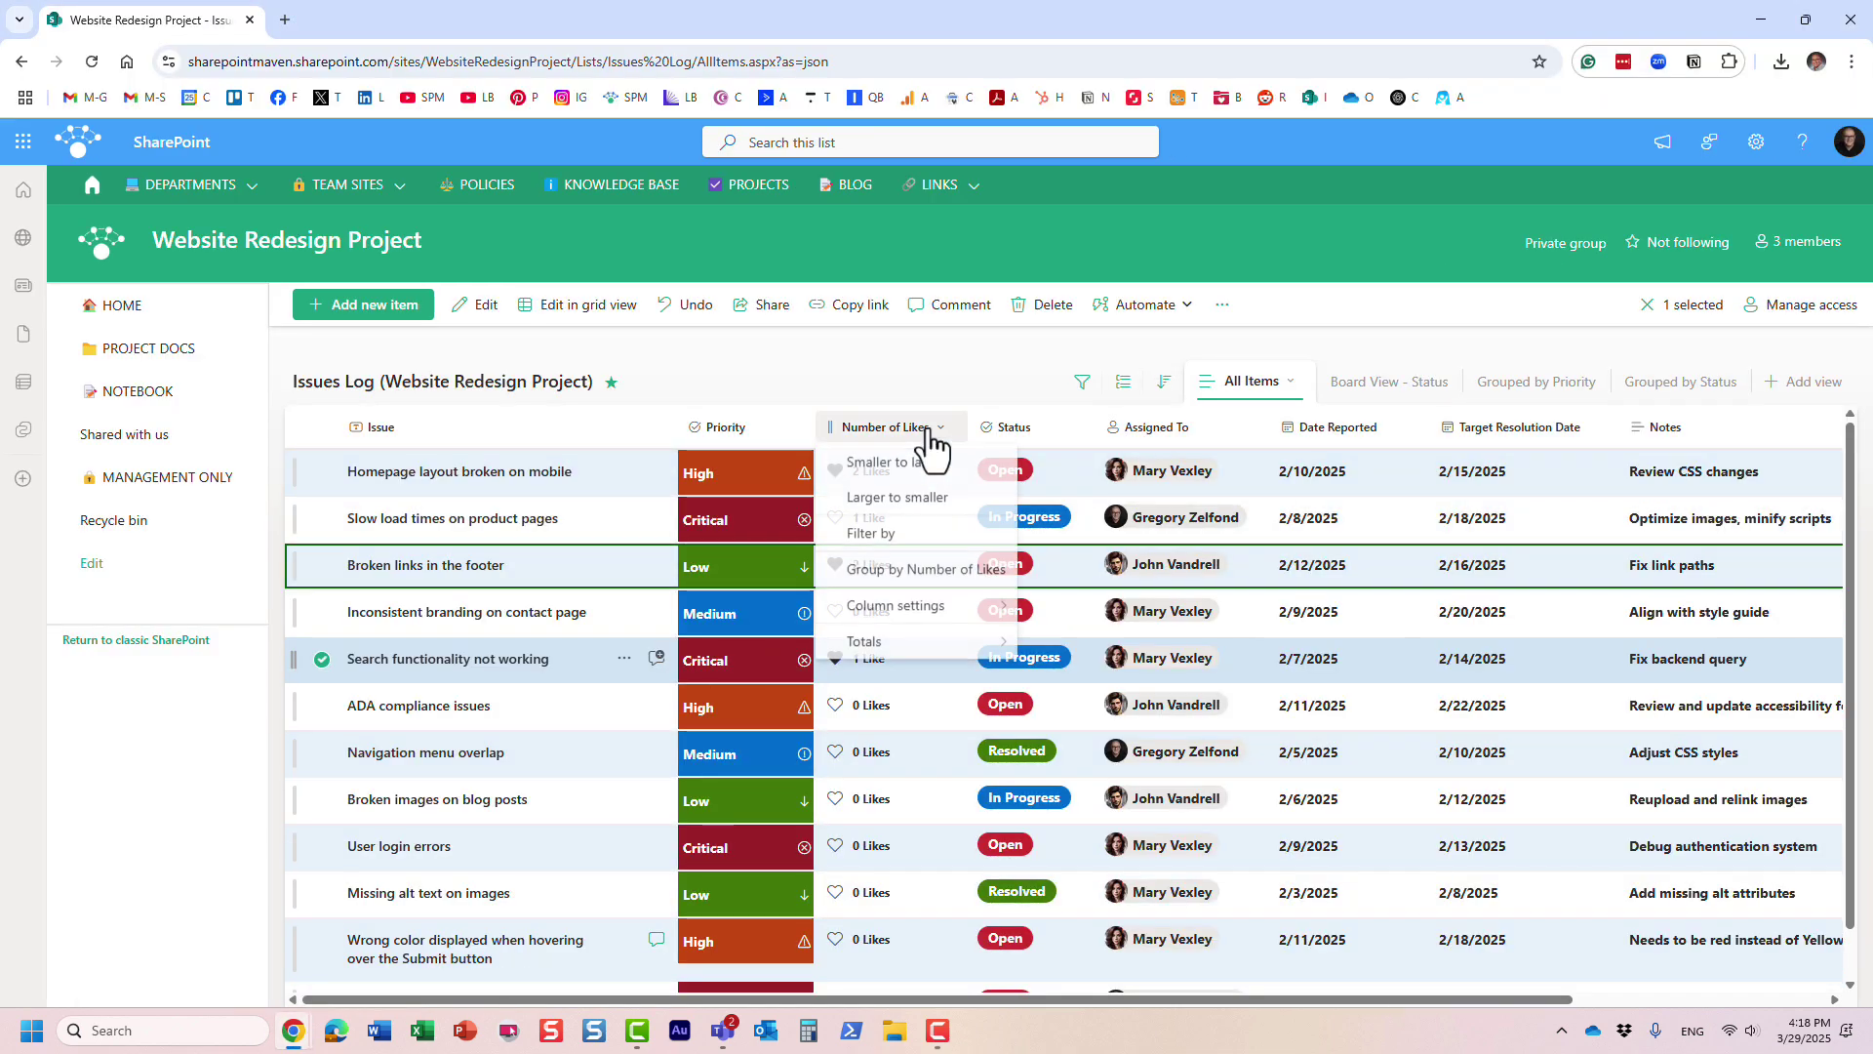
{"action": "mouse_move", "coordinate": [943, 613]}
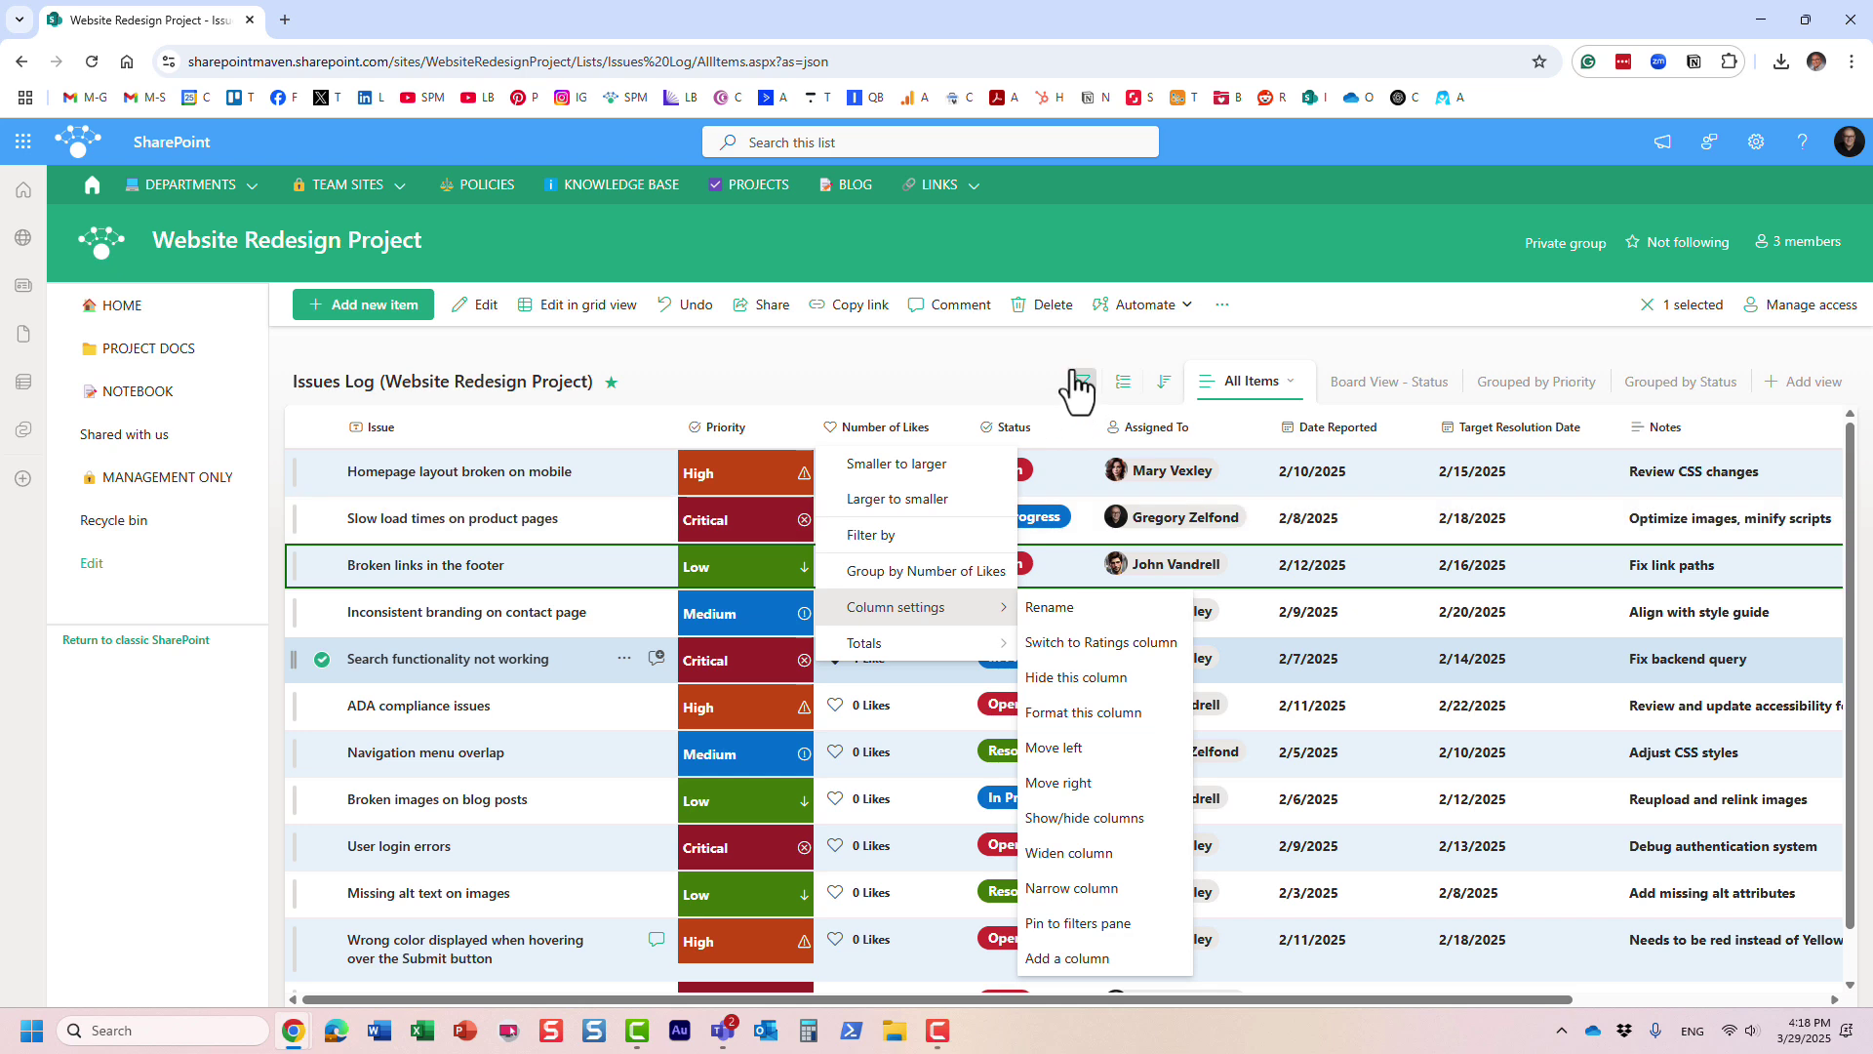
{"action": "left_click", "coordinate": [1147, 236]}
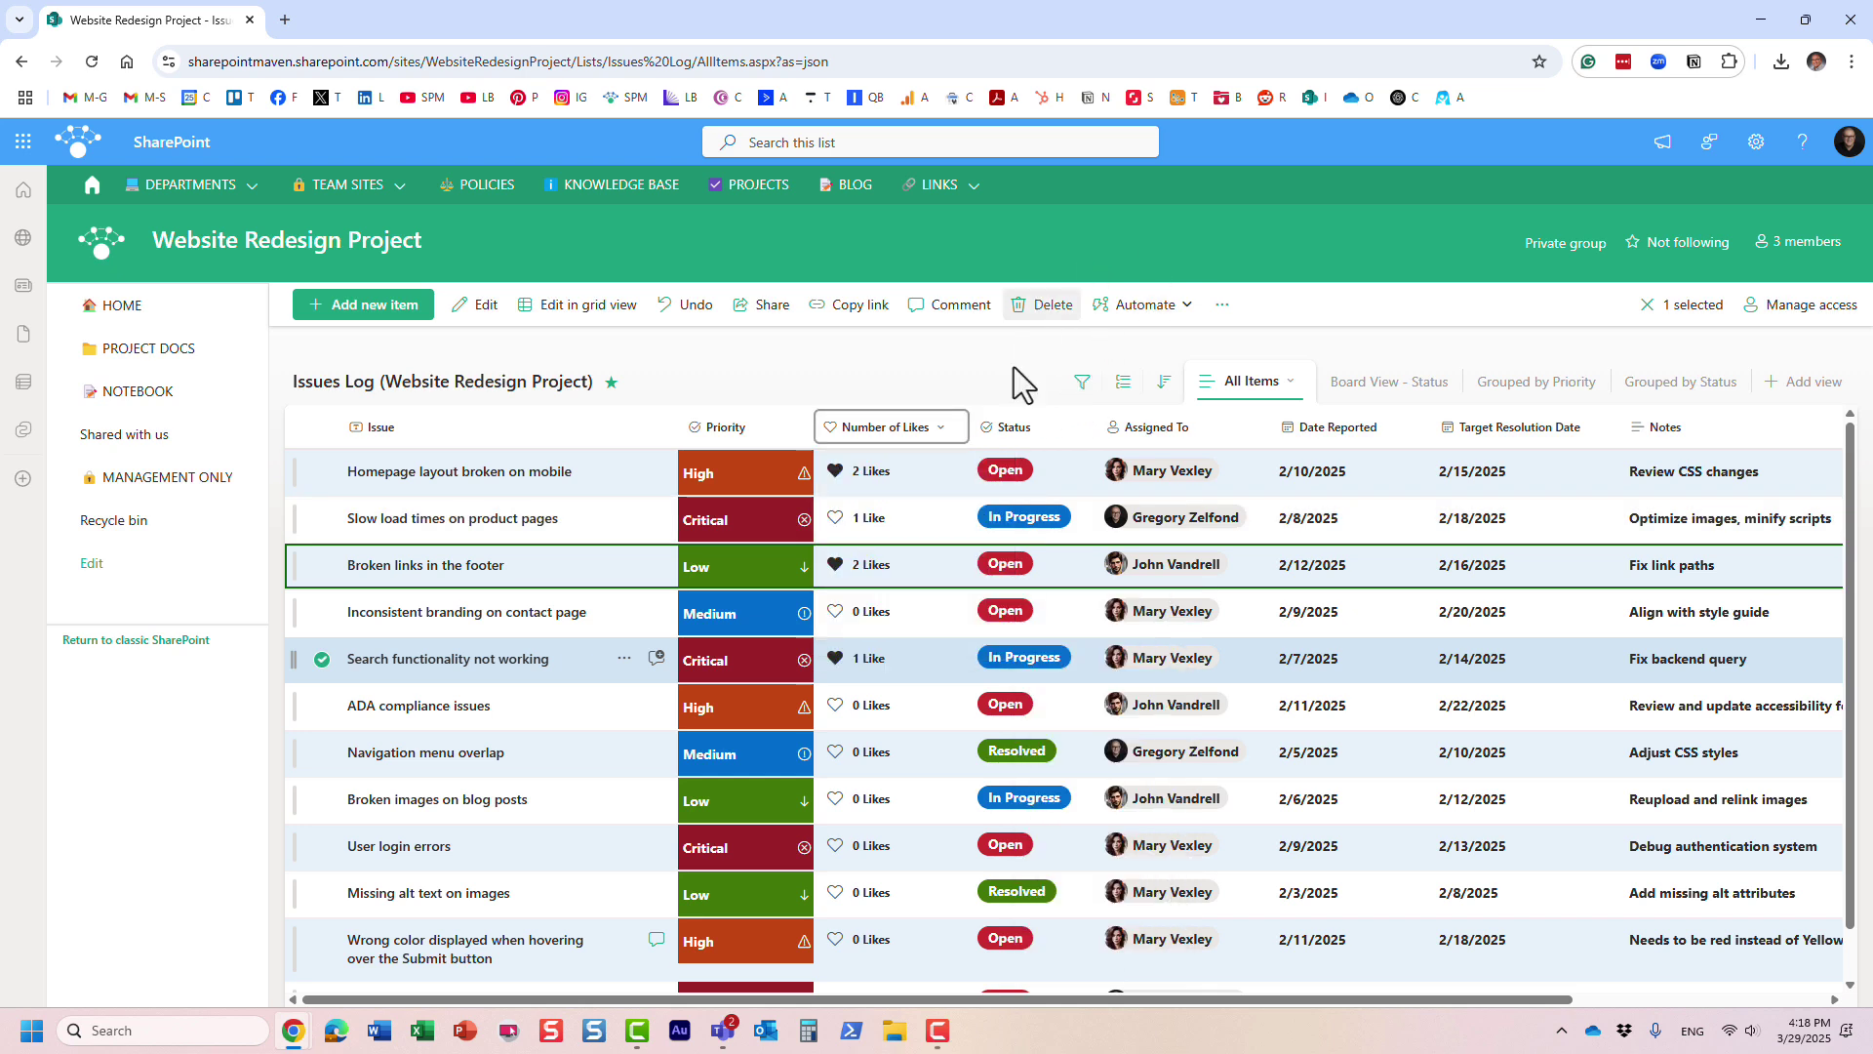
{"action": "left_click", "coordinate": [947, 434]}
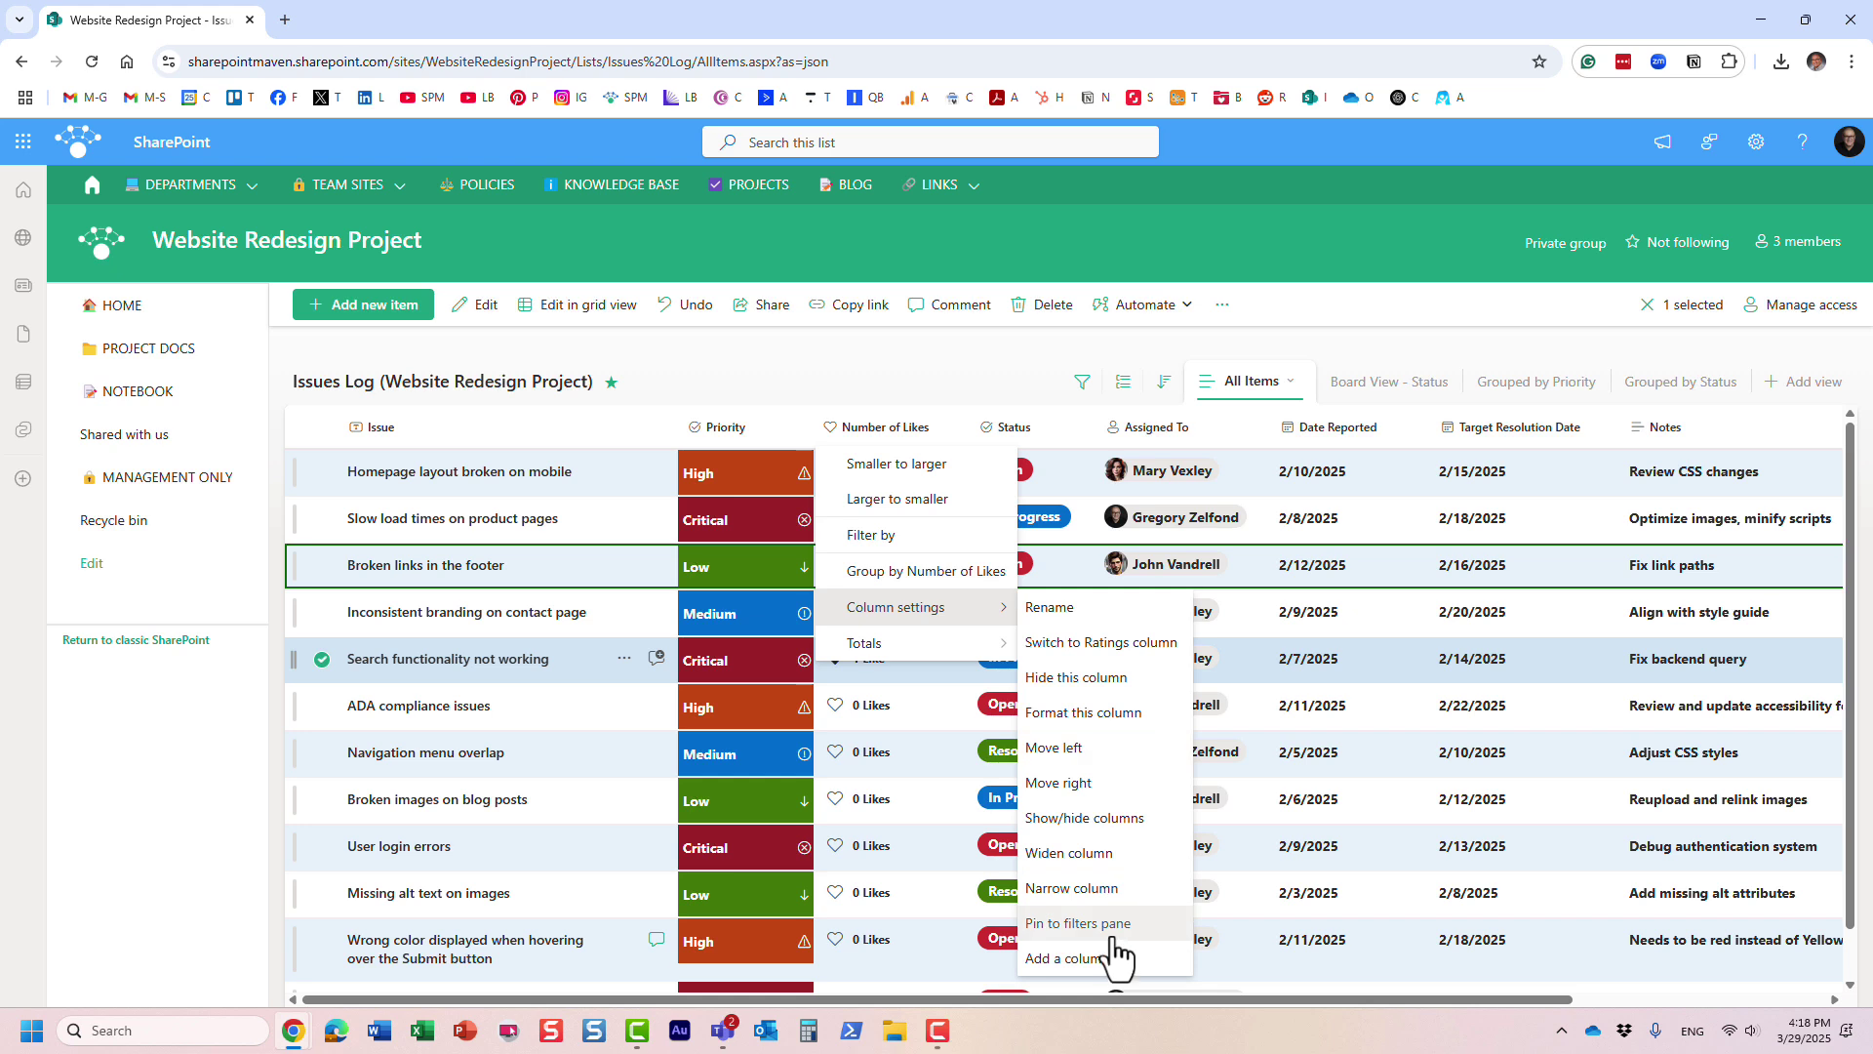
{"action": "left_click", "coordinate": [1199, 349]}
{"action": "left_click", "coordinate": [1757, 142]}
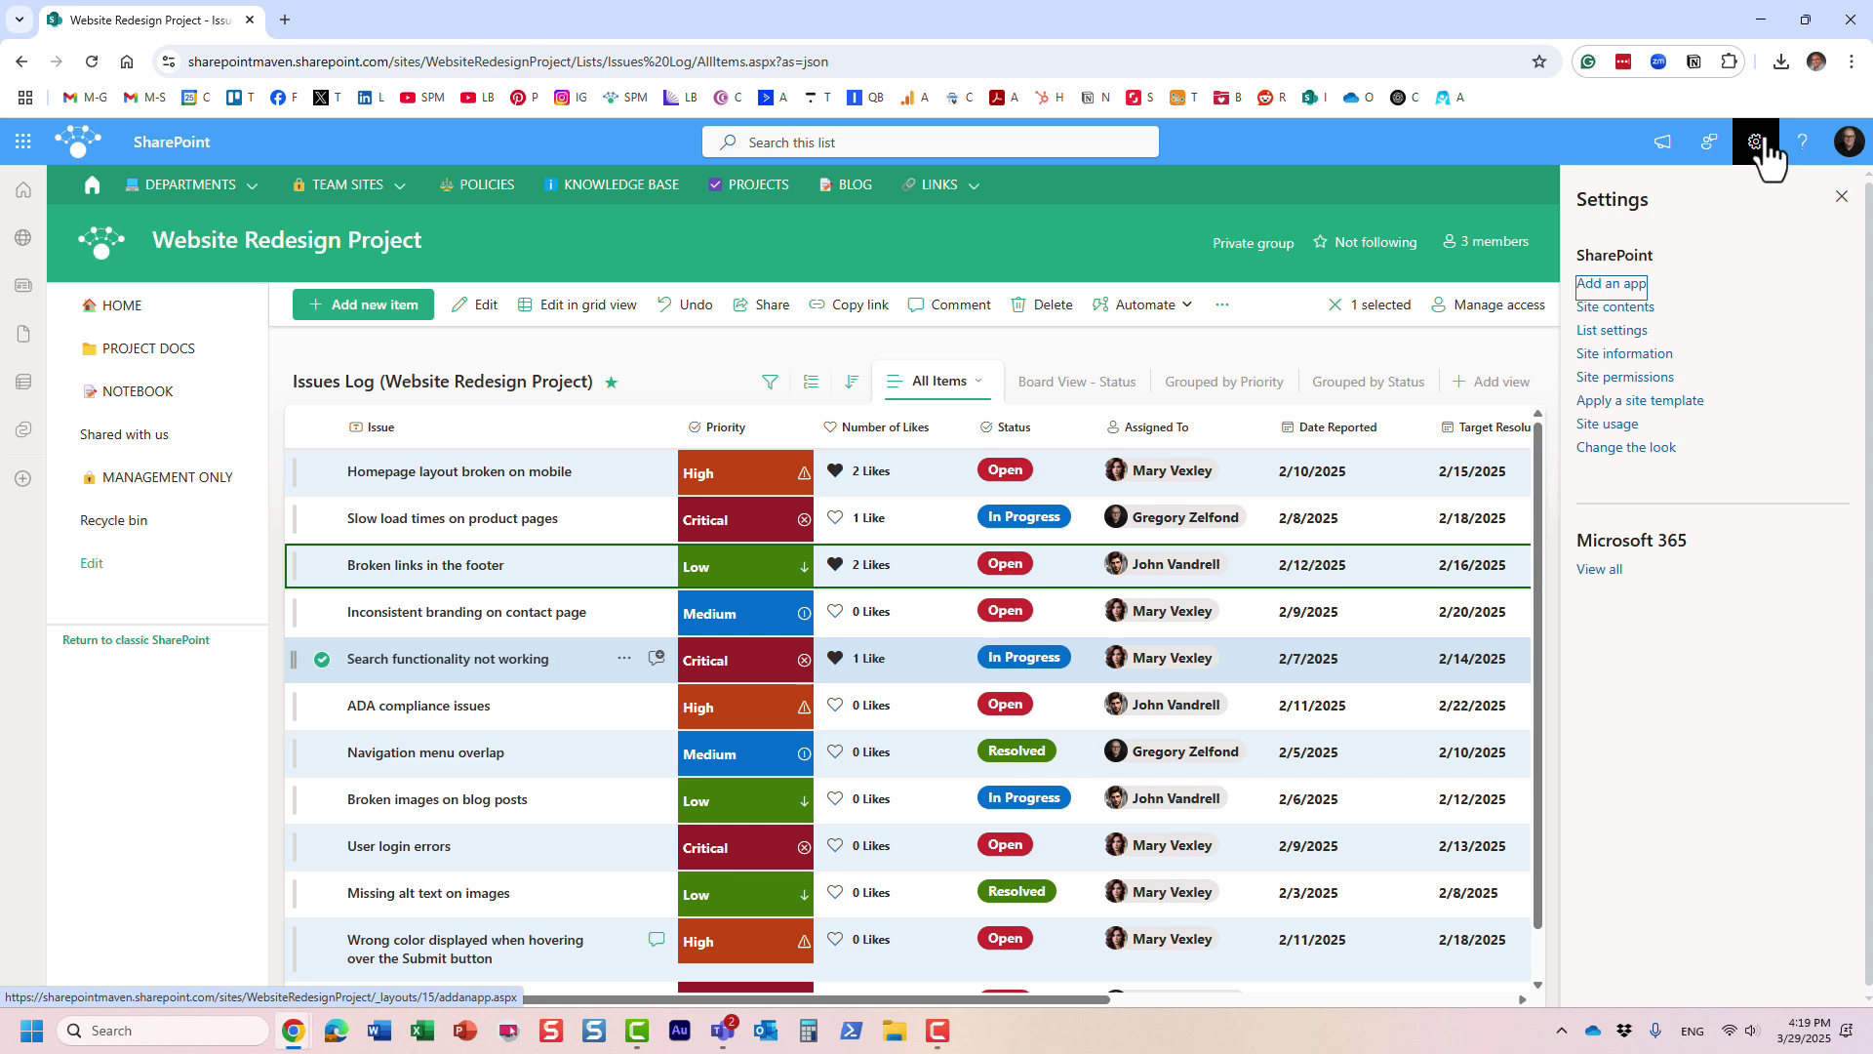
- Permanently delete the Rating (0-5) column from the Issues Log list settings
{"action": "left_click", "coordinate": [1643, 337]}
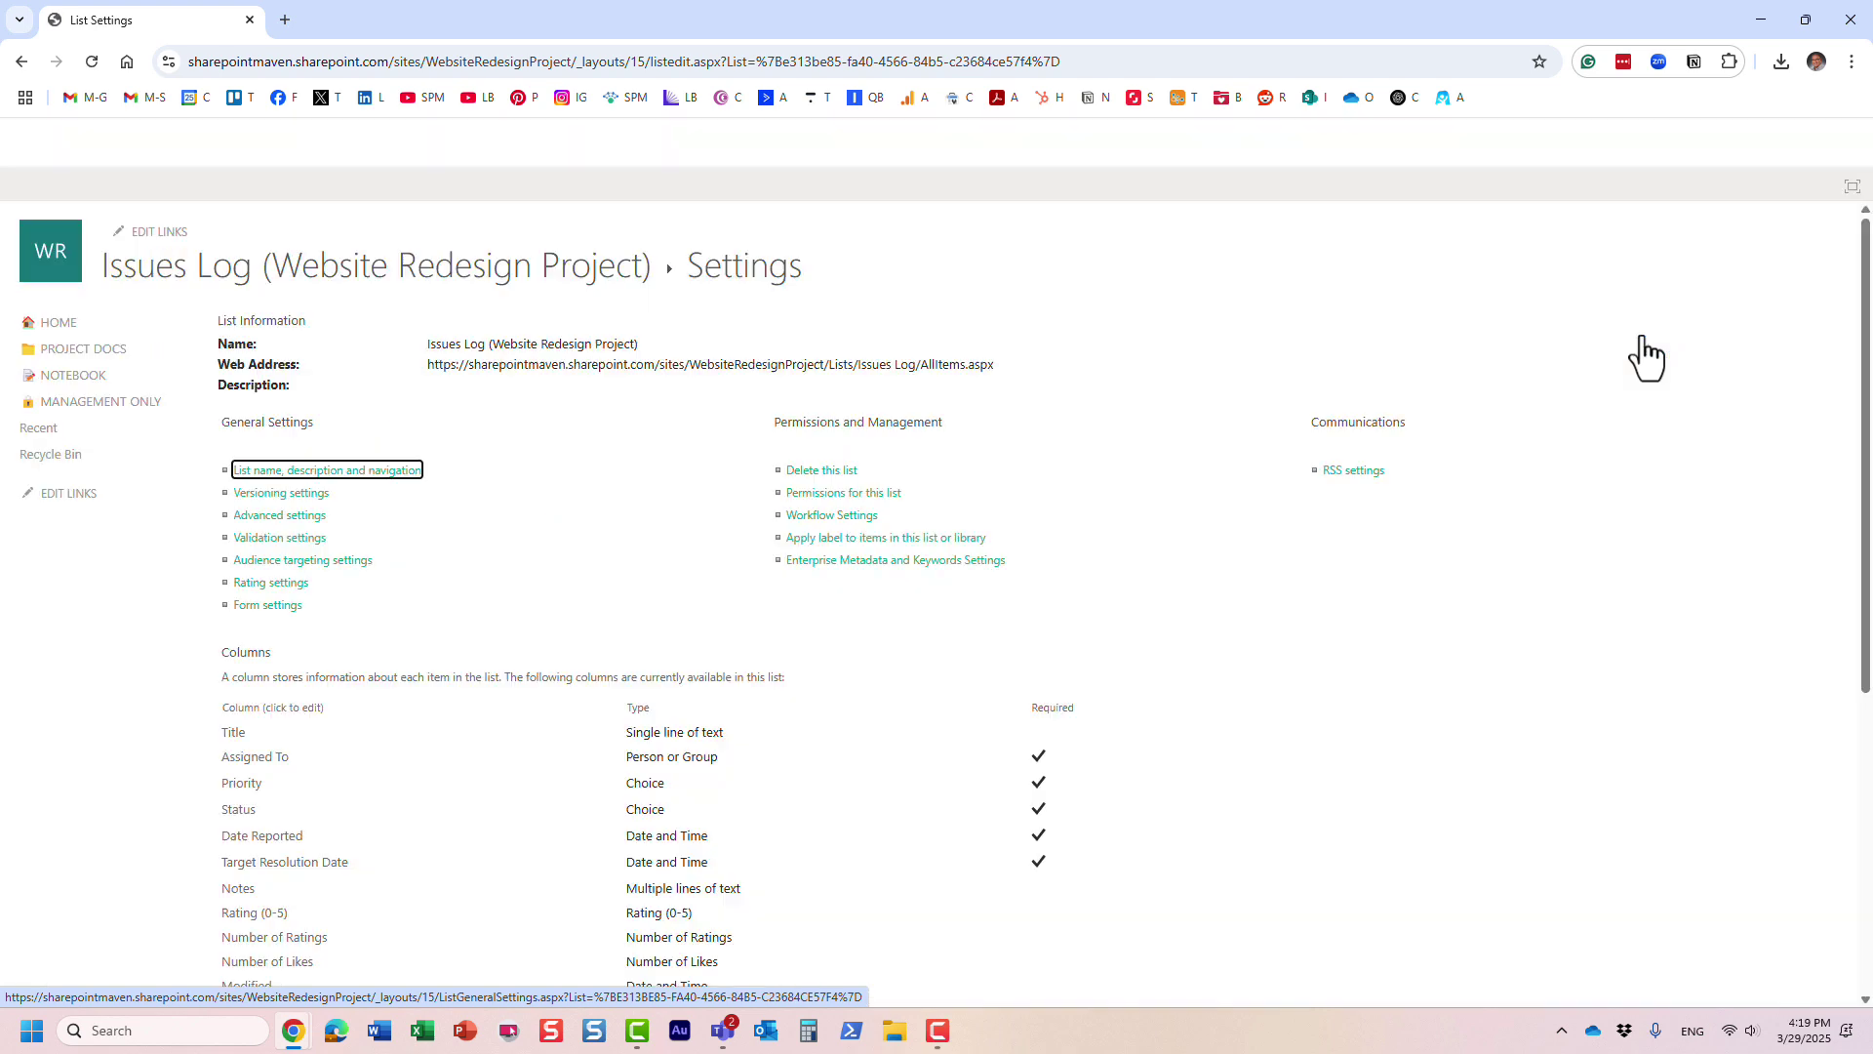
{"action": "scroll", "coordinate": [570, 605], "scroll_direction": "down", "scroll_amount": 3}
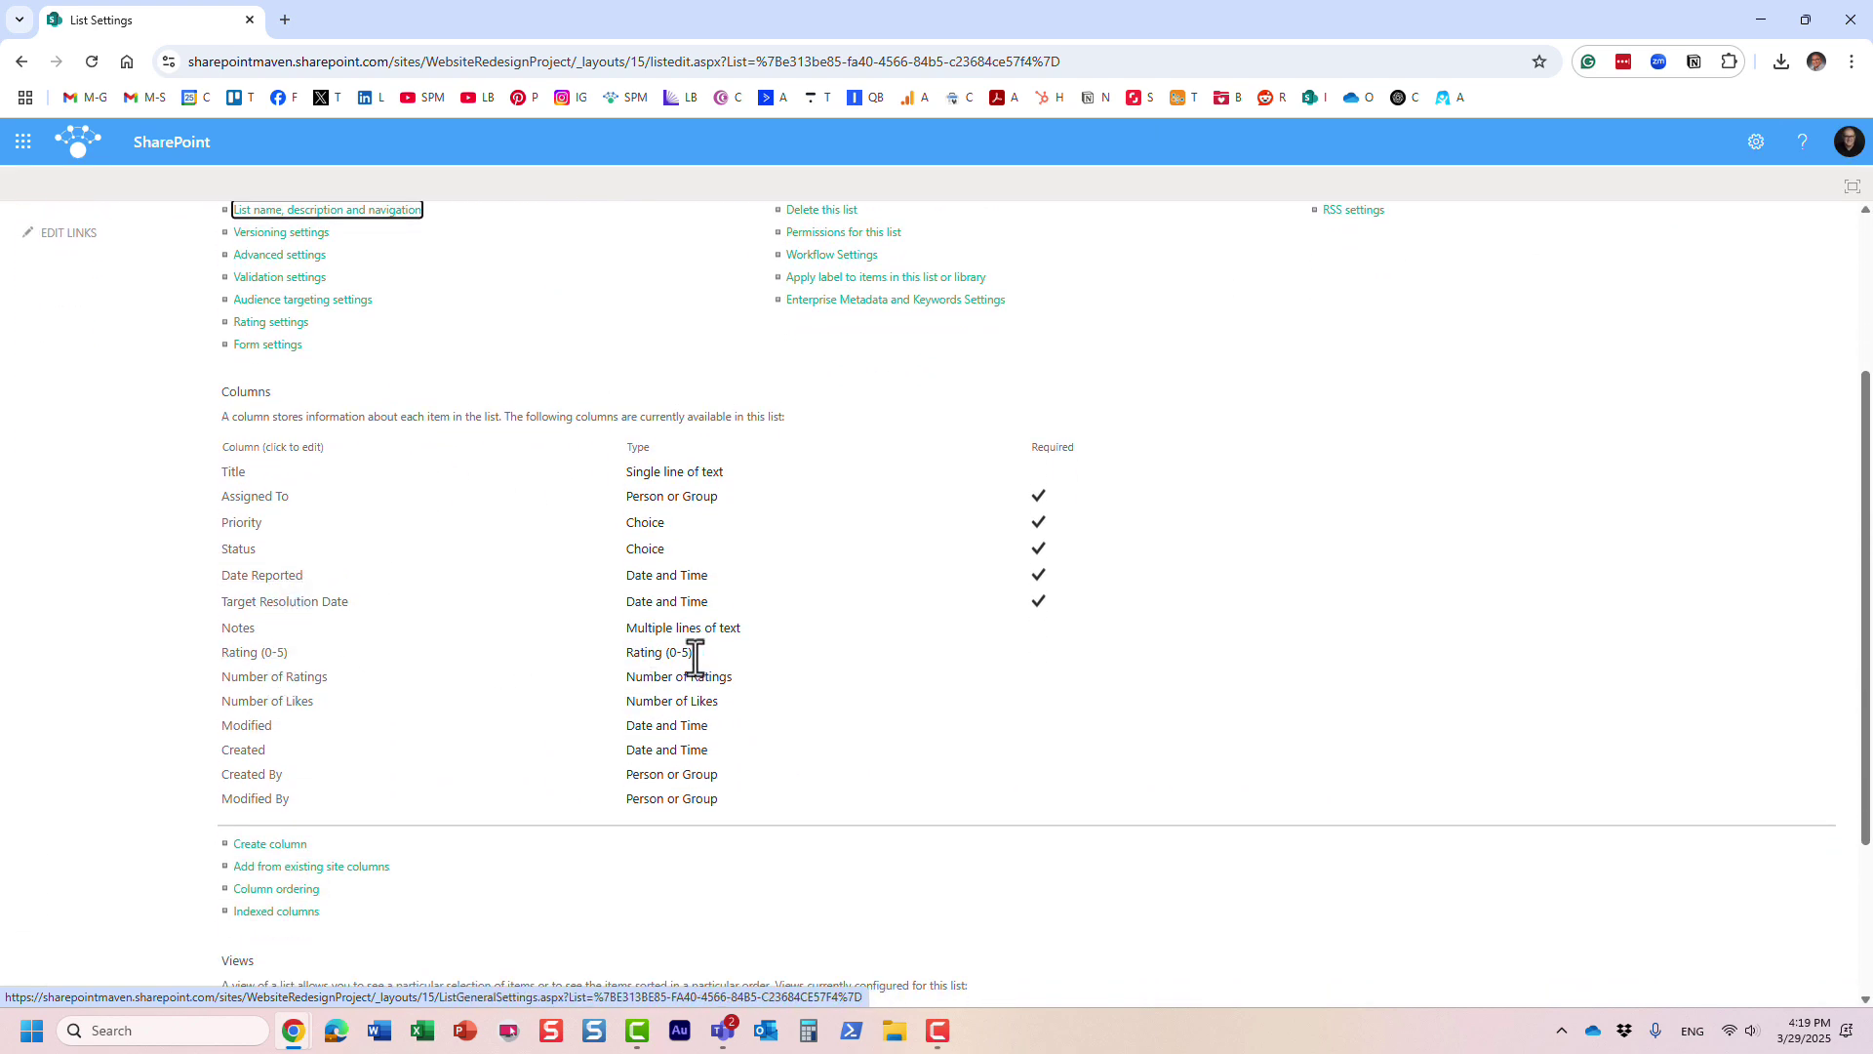
{"action": "left_click", "coordinate": [260, 660]}
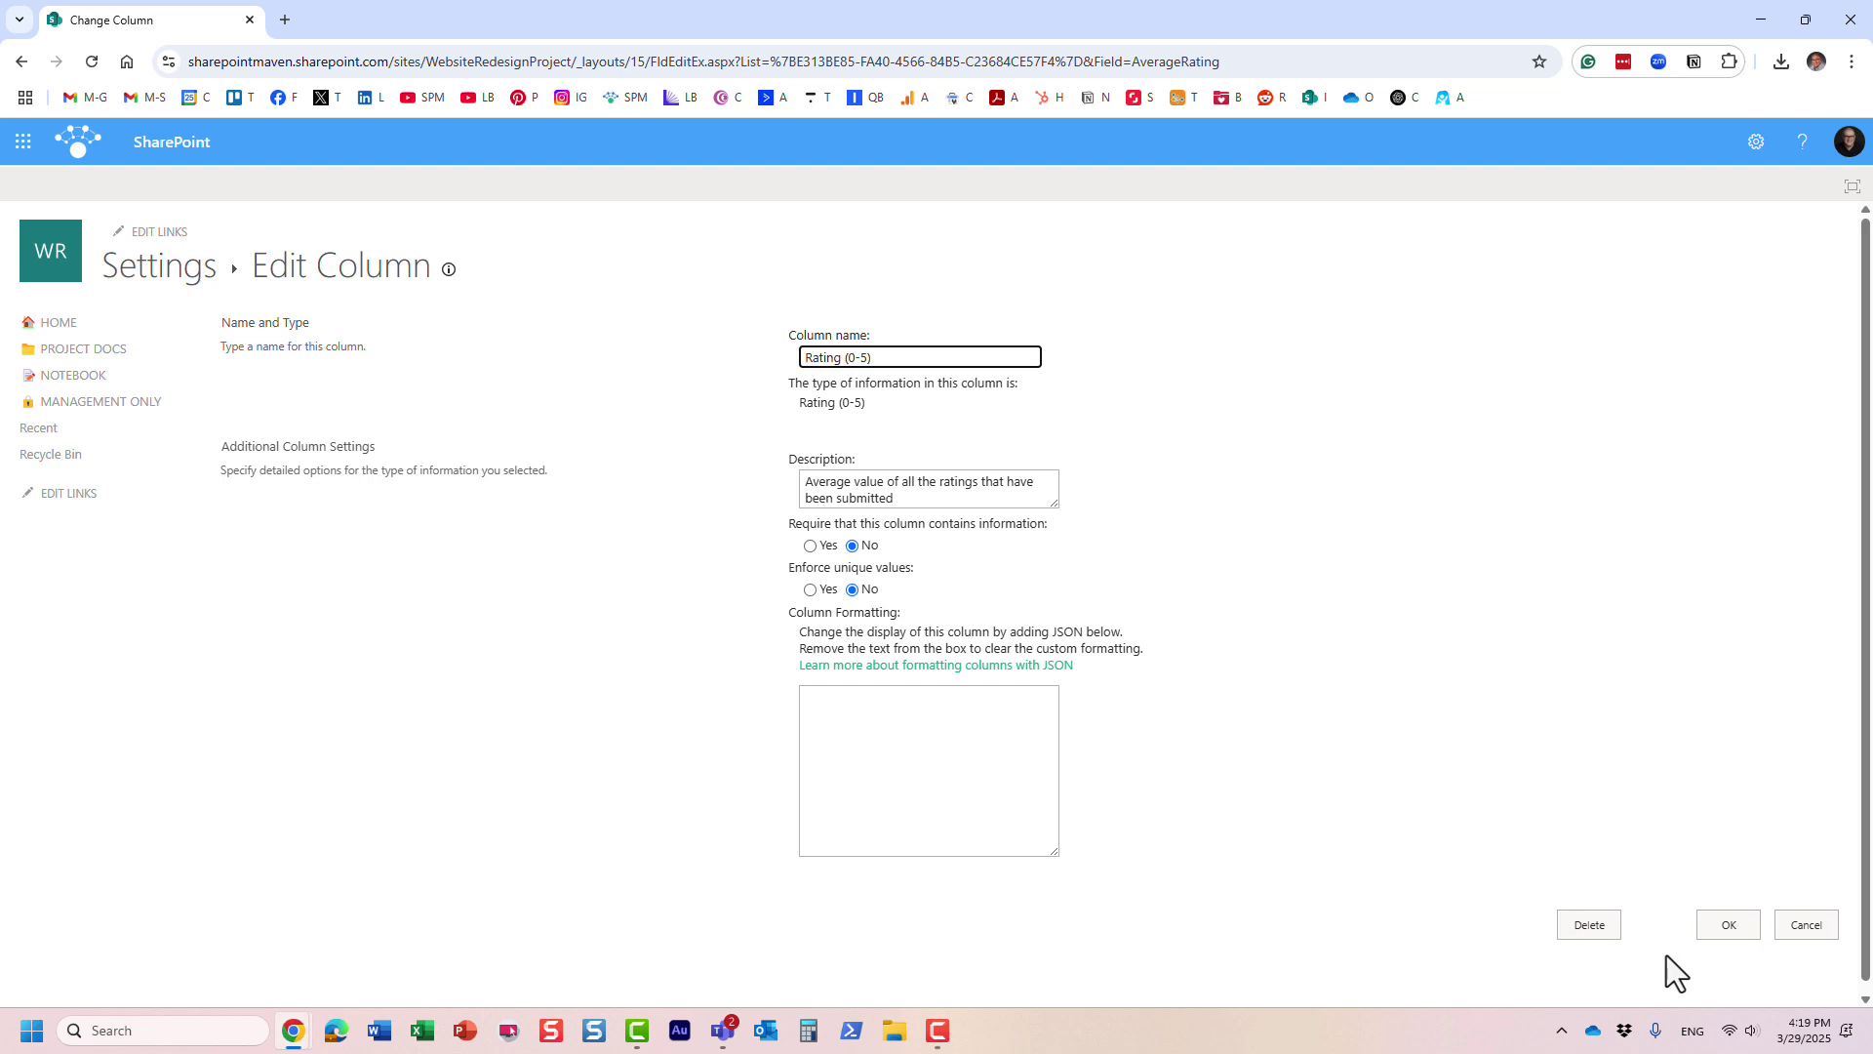
{"action": "left_click", "coordinate": [1584, 931]}
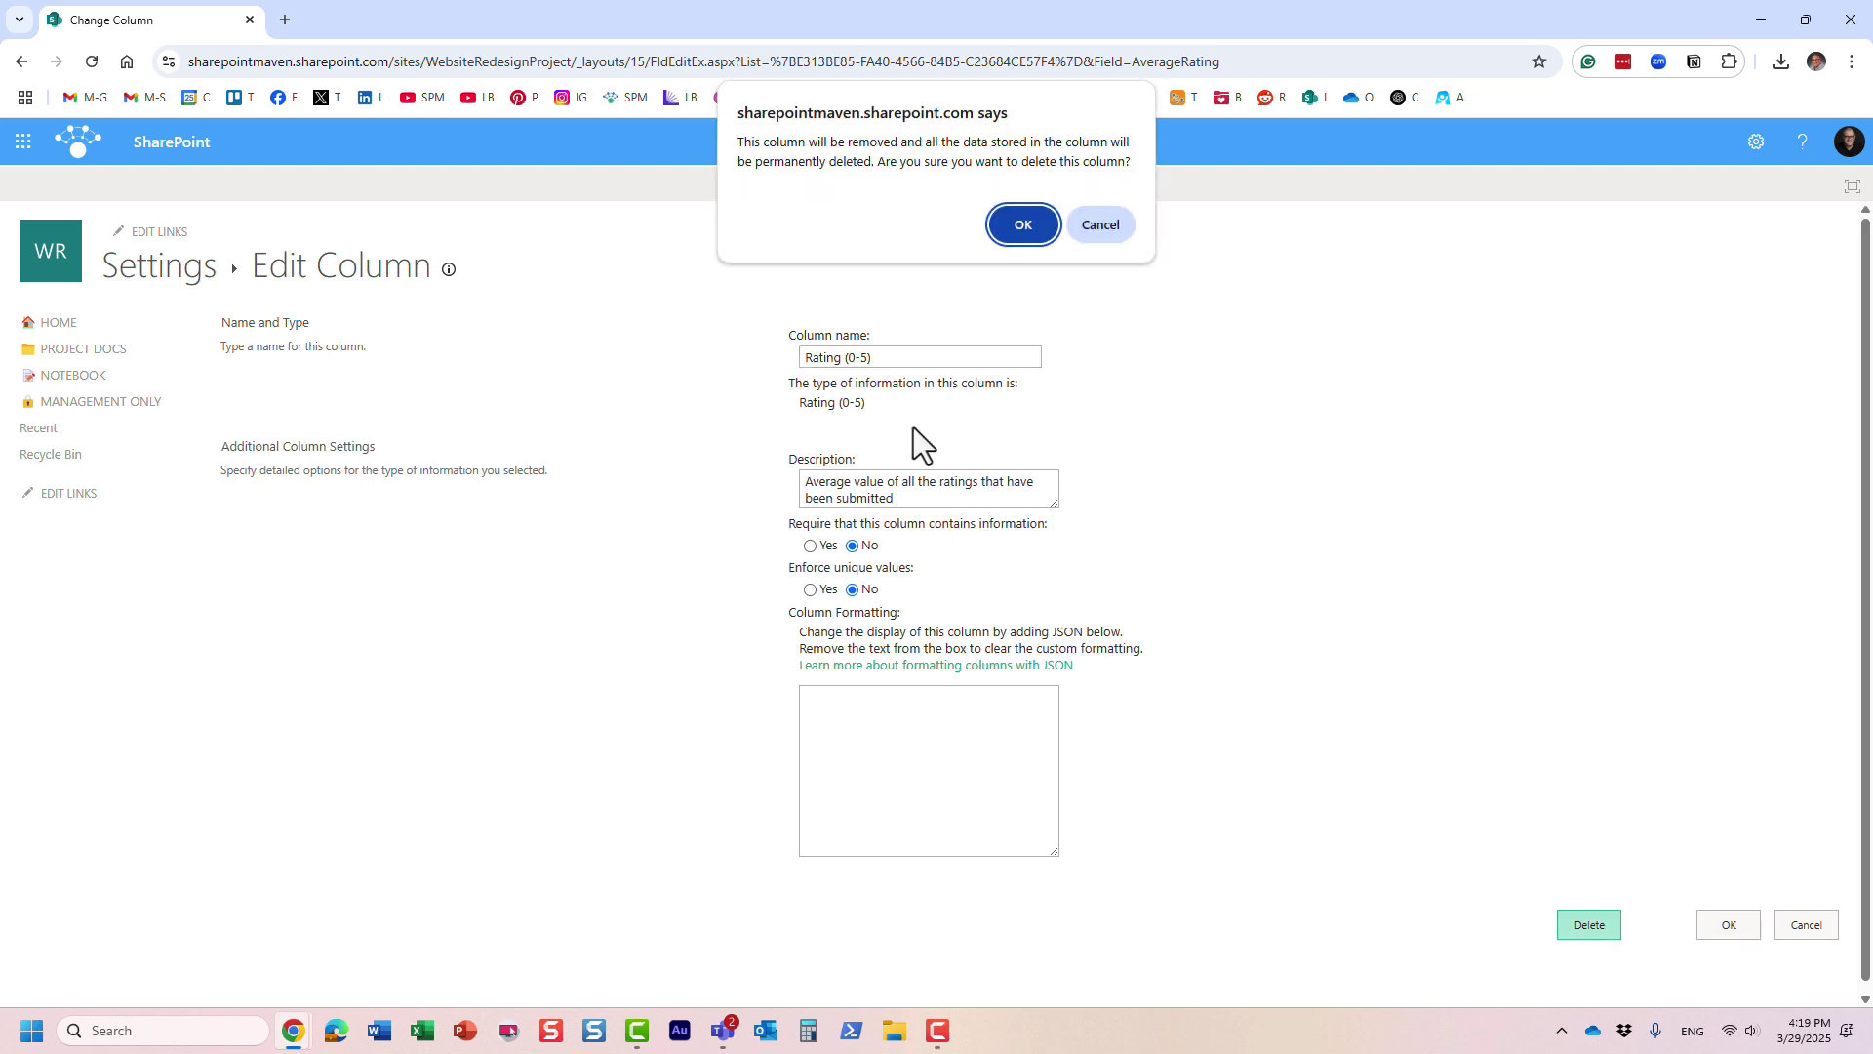
{"action": "left_click", "coordinate": [1020, 227]}
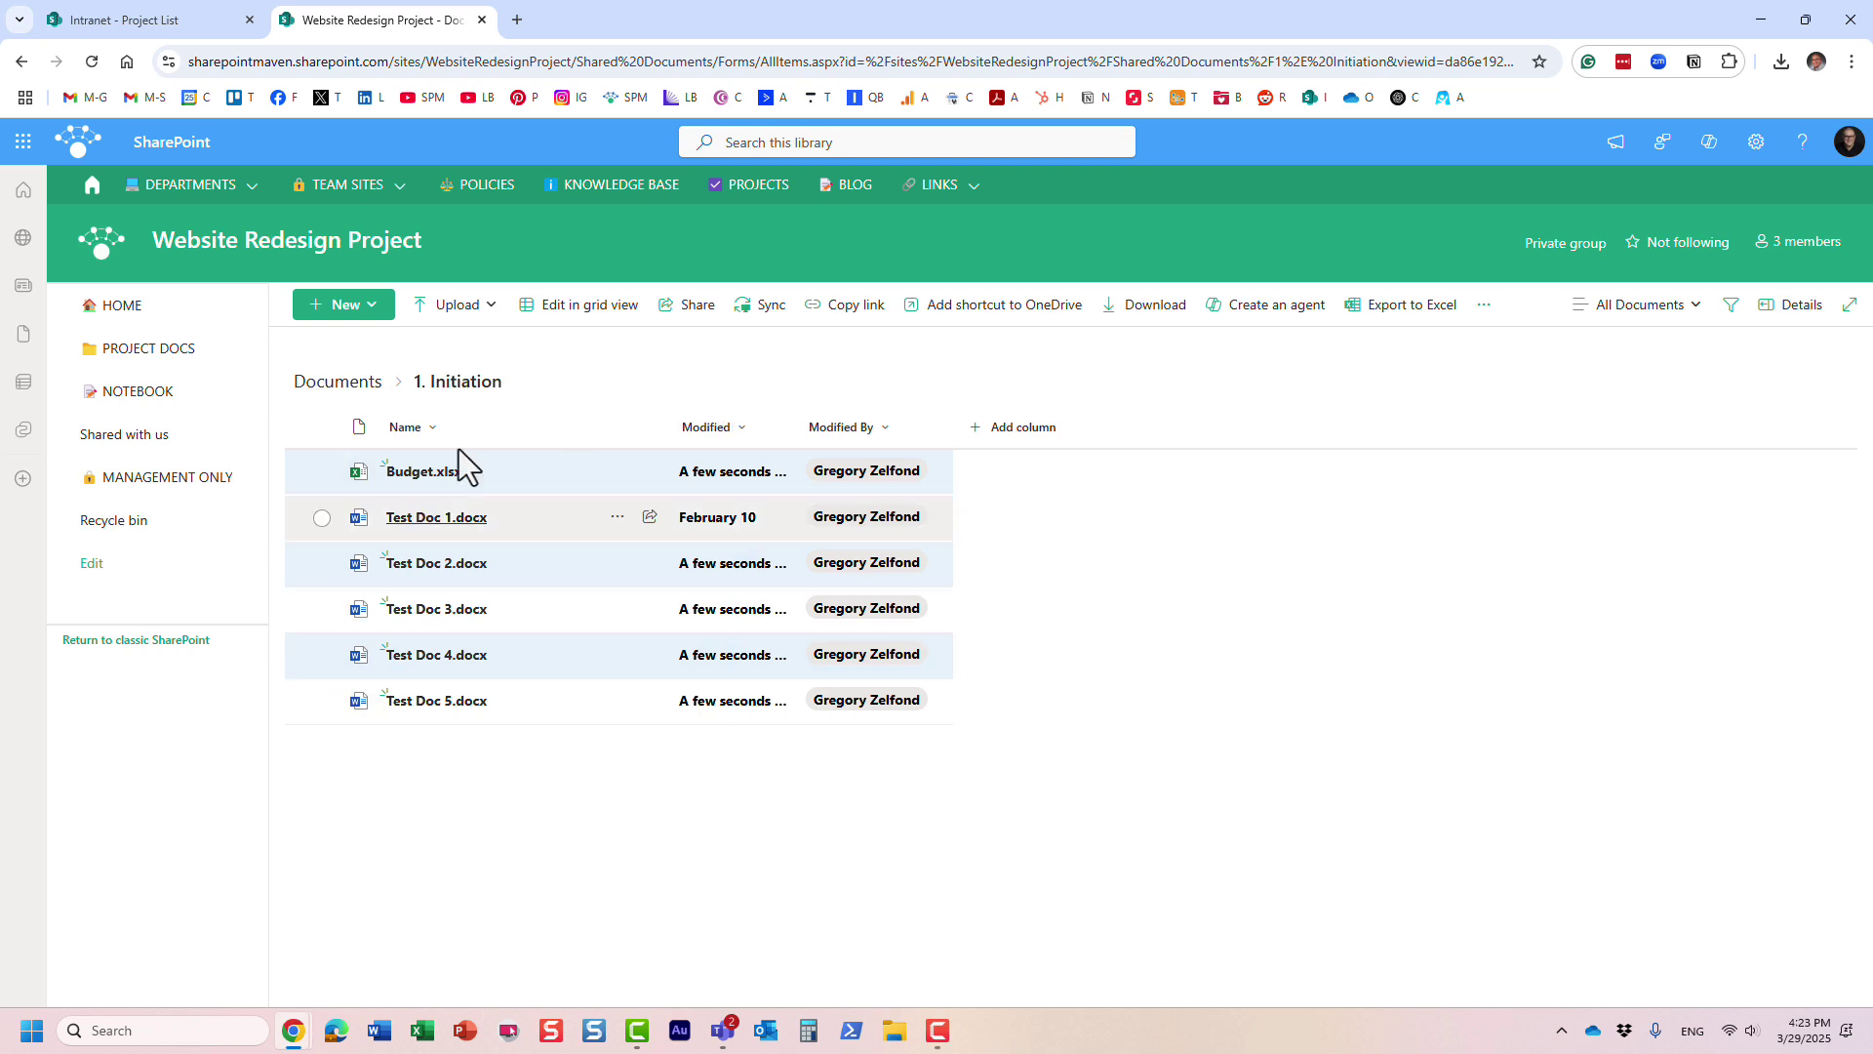
- Add an Average Rating star column to the Documents library's 1. Initiation folder
{"action": "left_click", "coordinate": [363, 385]}
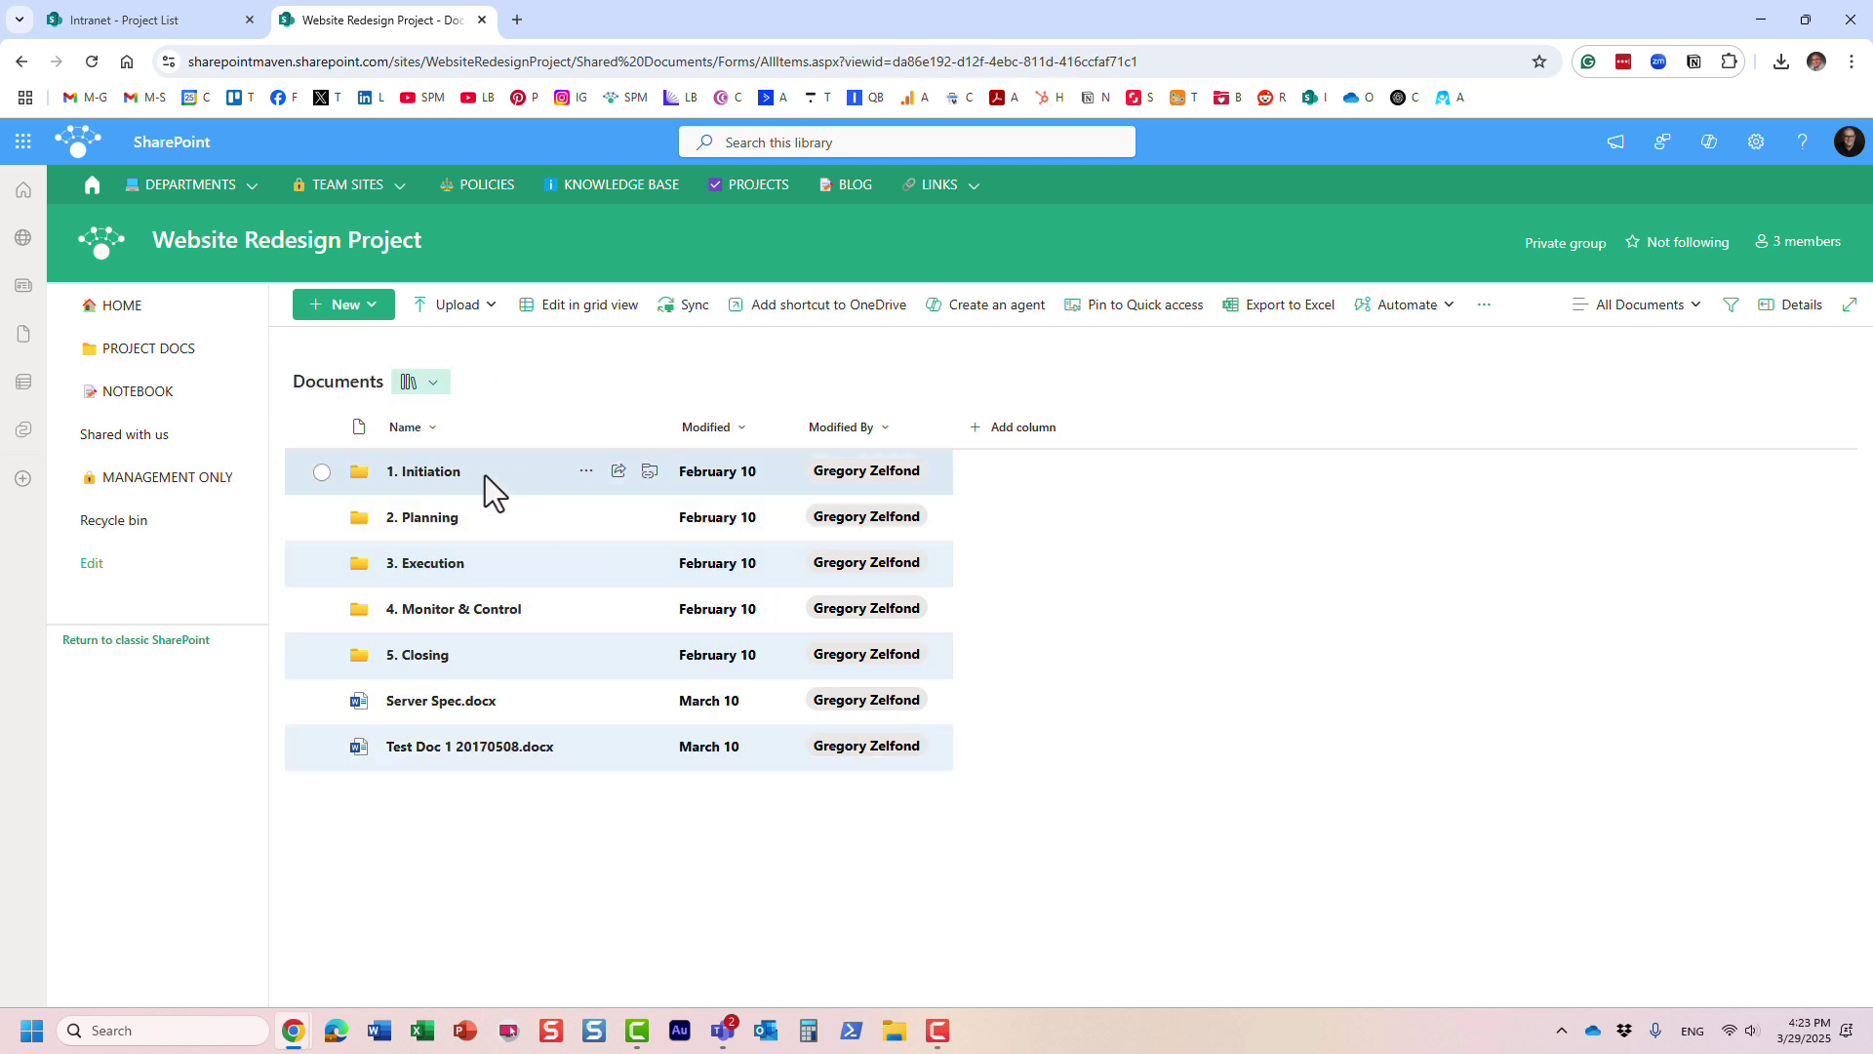
{"action": "left_click", "coordinate": [439, 475]}
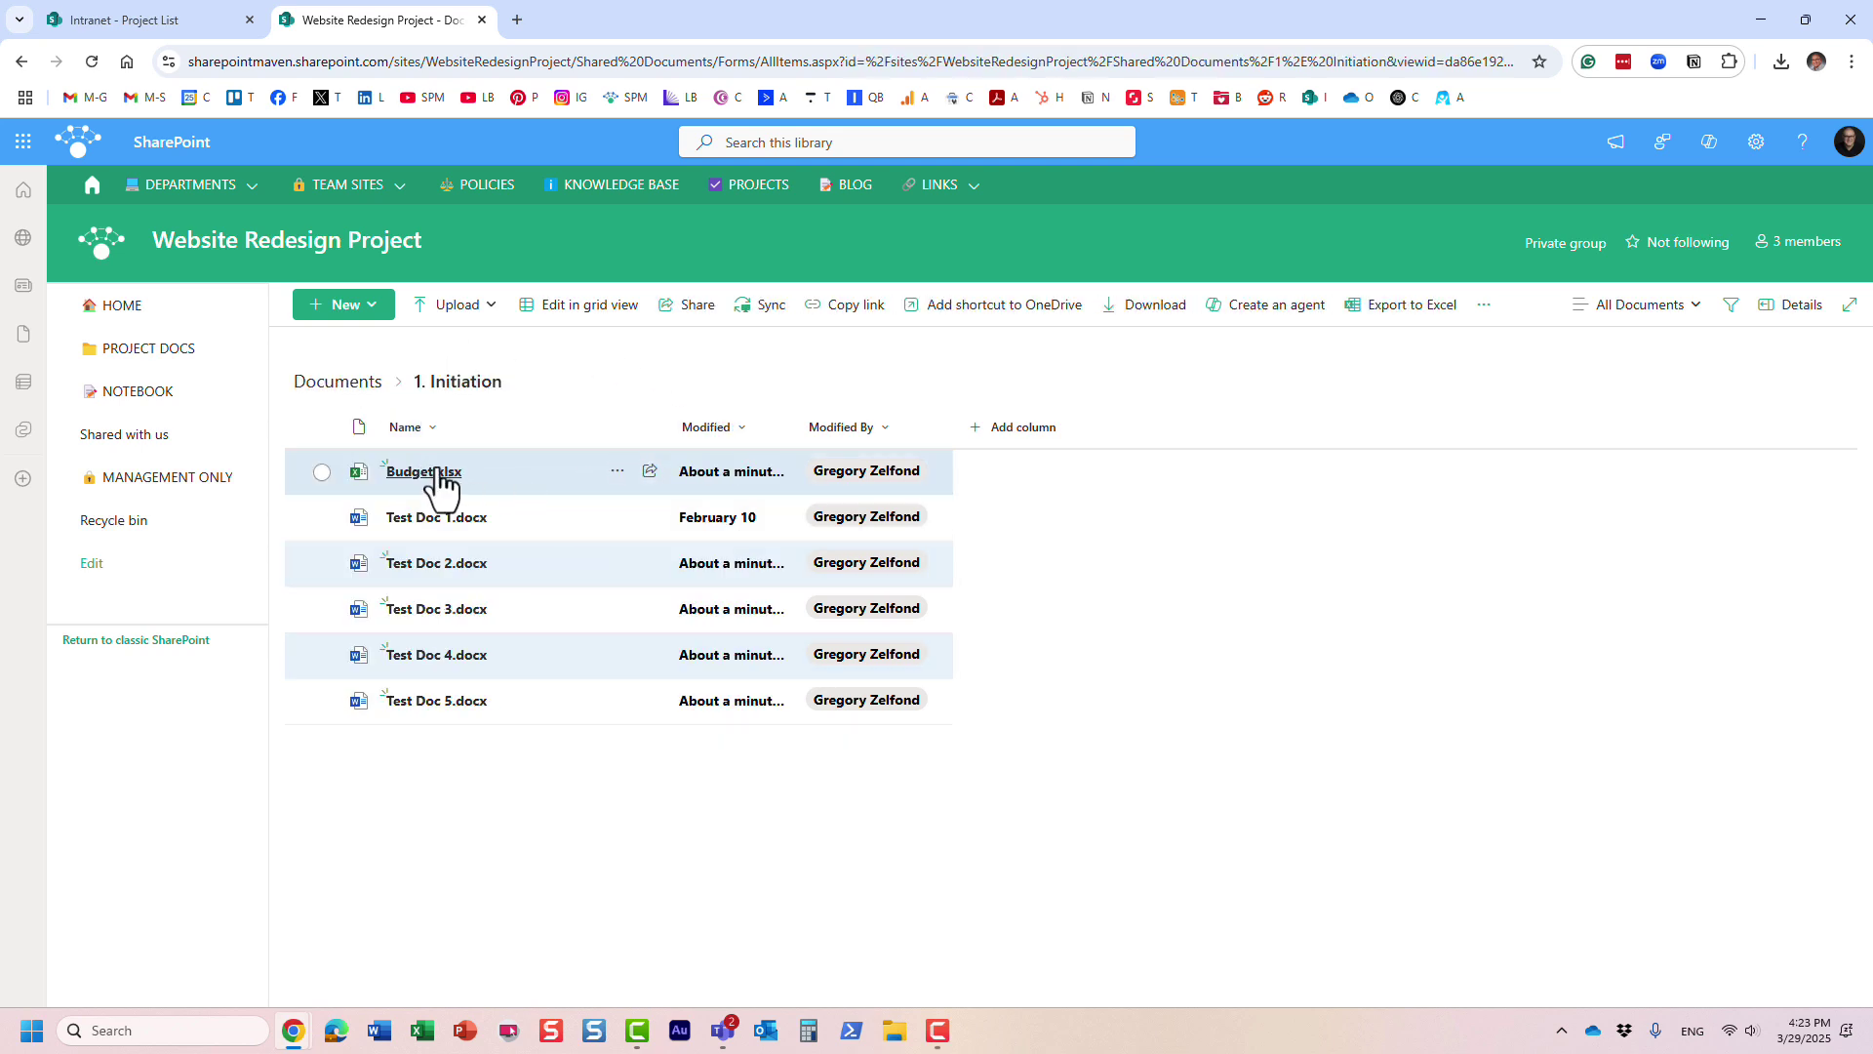
{"action": "left_click", "coordinate": [1012, 434]}
{"action": "scroll", "coordinate": [1095, 624], "scroll_direction": "down", "scroll_amount": 3}
{"action": "scroll", "coordinate": [1096, 625], "scroll_direction": "down", "scroll_amount": 2}
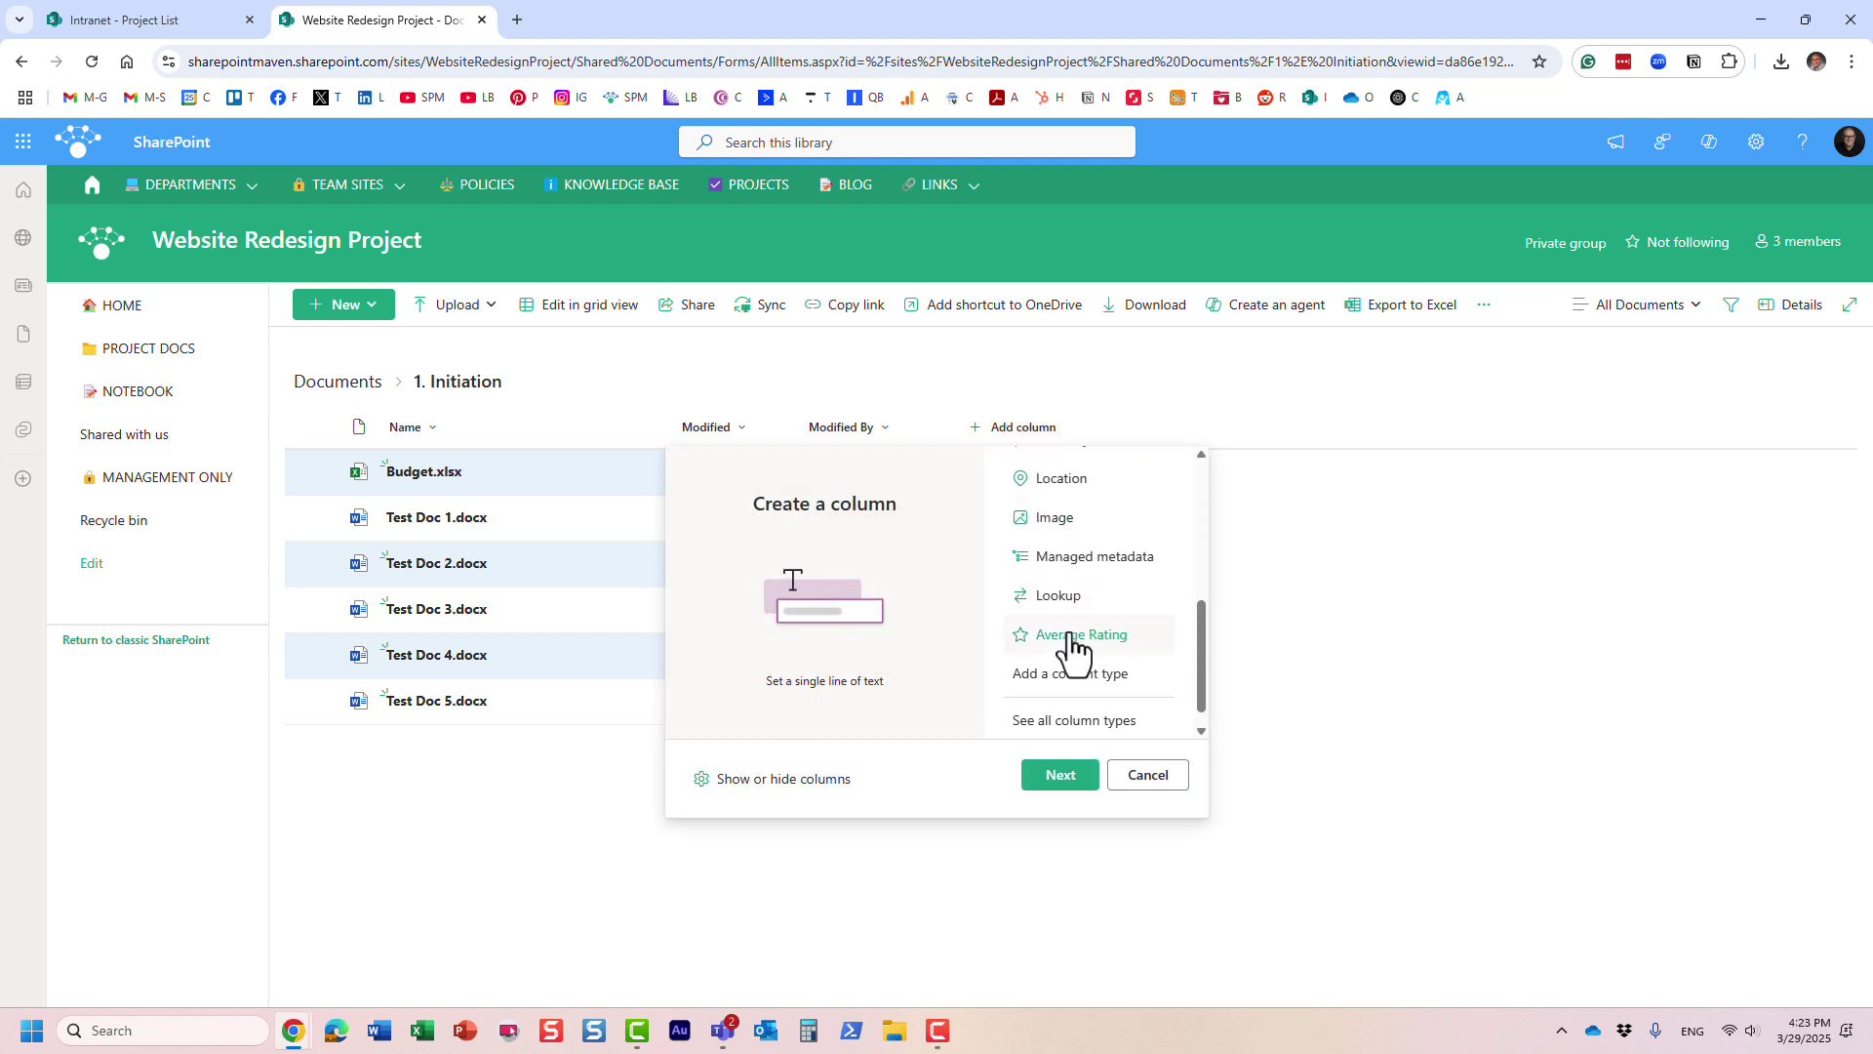
{"action": "left_click", "coordinate": [1081, 636]}
{"action": "left_click", "coordinate": [1063, 781]}
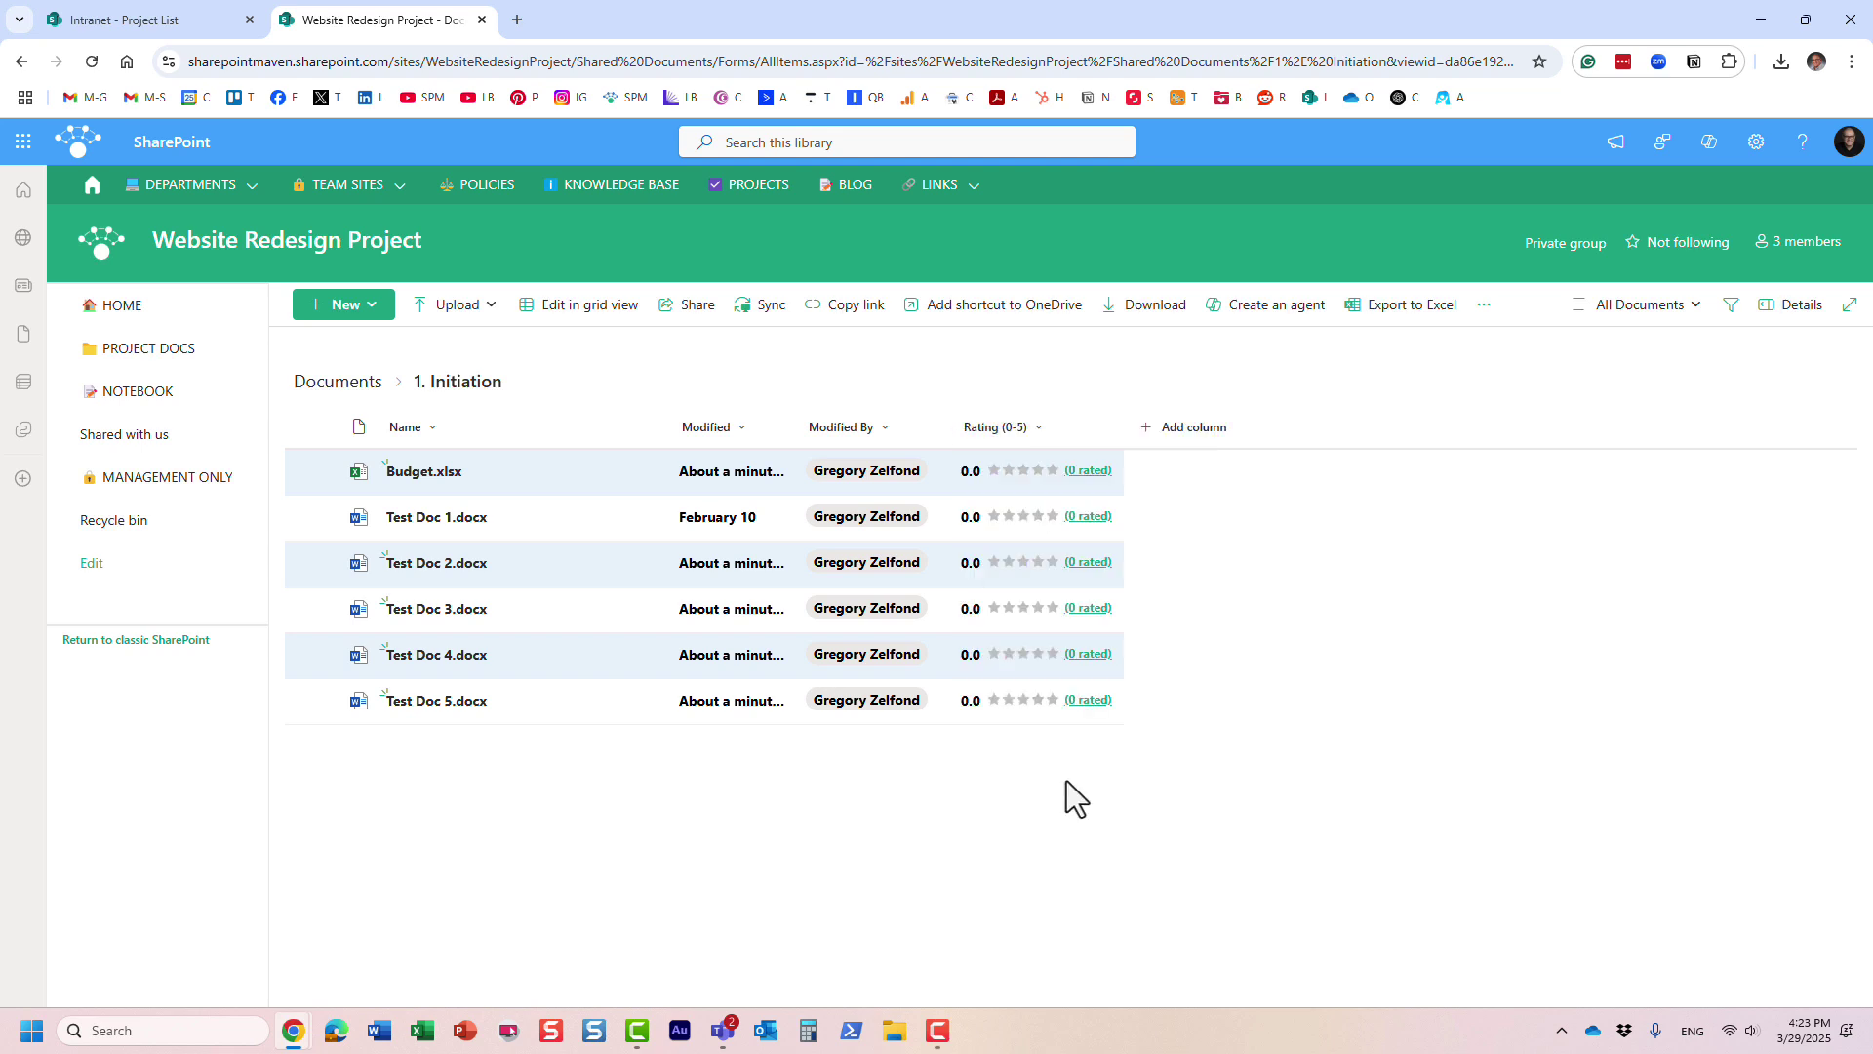
- Rate Budget.xlsx 4, Test Doc 1 2 and Test Doc 3 4, then return to the library root
{"action": "left_click", "coordinate": [1040, 472]}
{"action": "left_click", "coordinate": [1010, 517]}
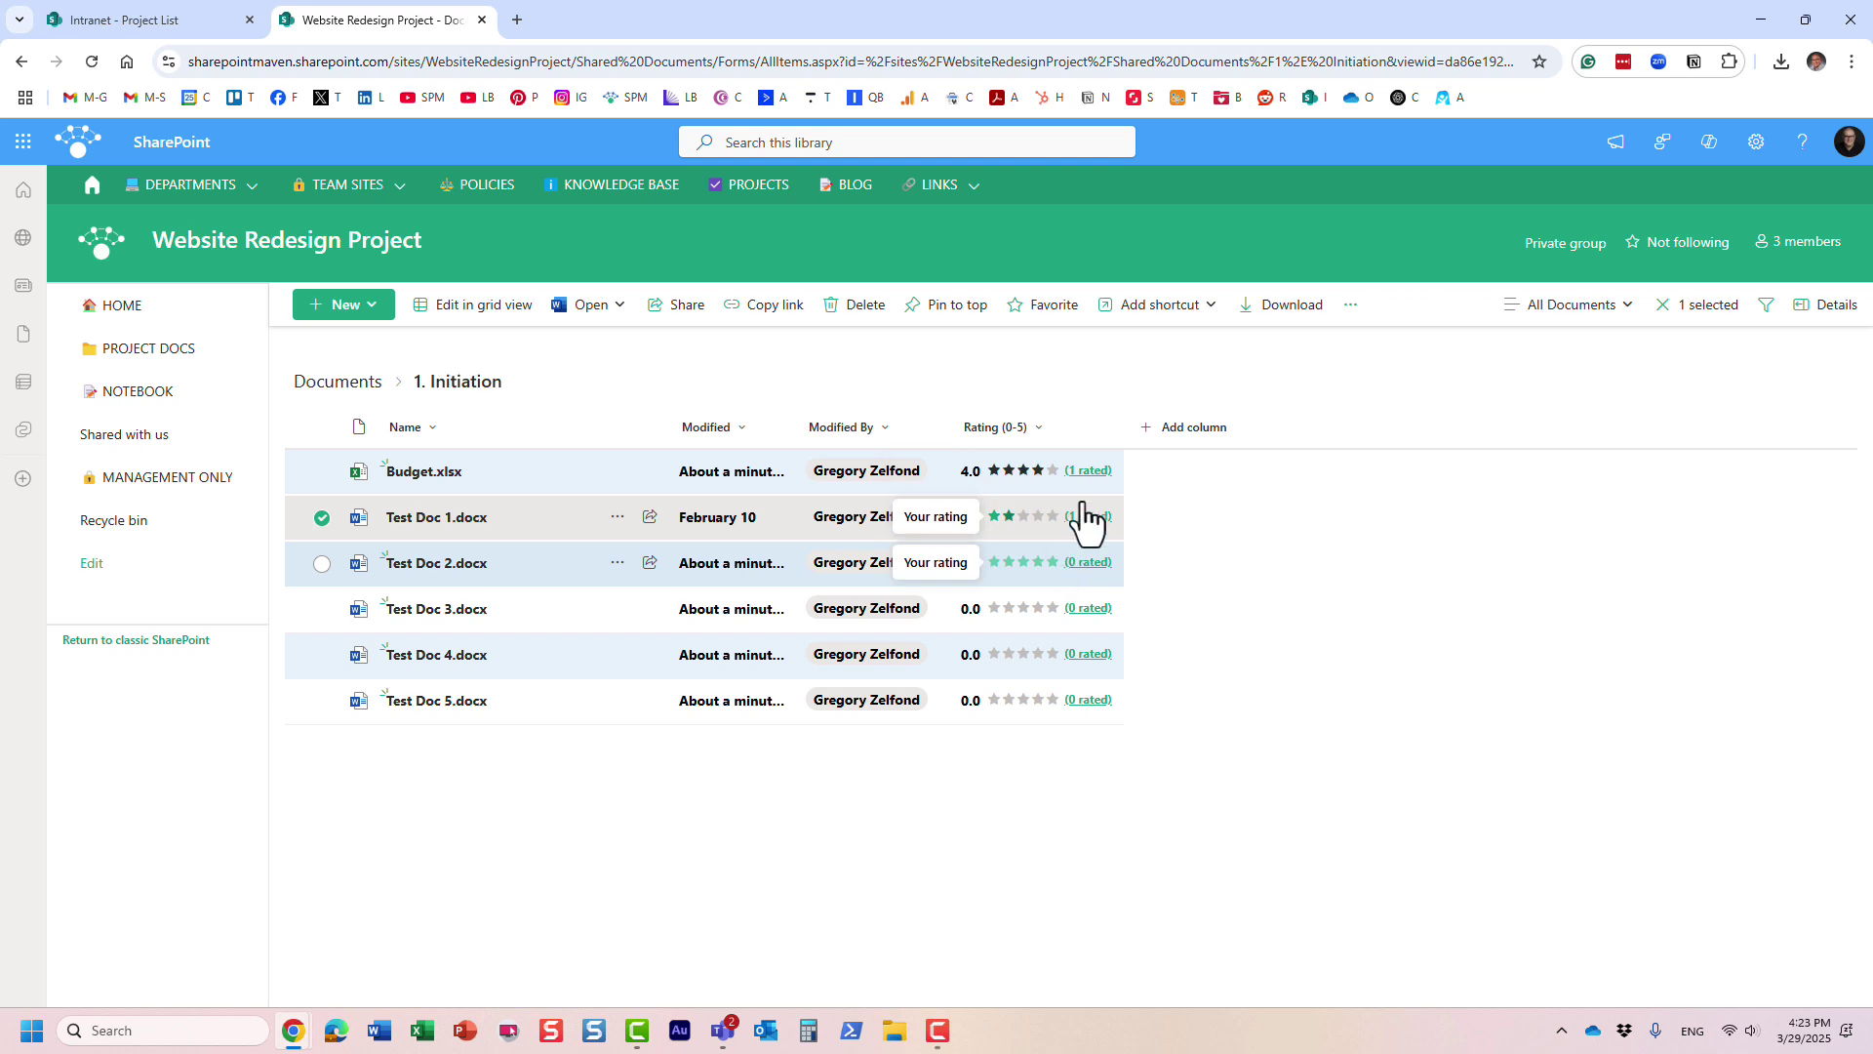
{"action": "left_click", "coordinate": [1038, 608]}
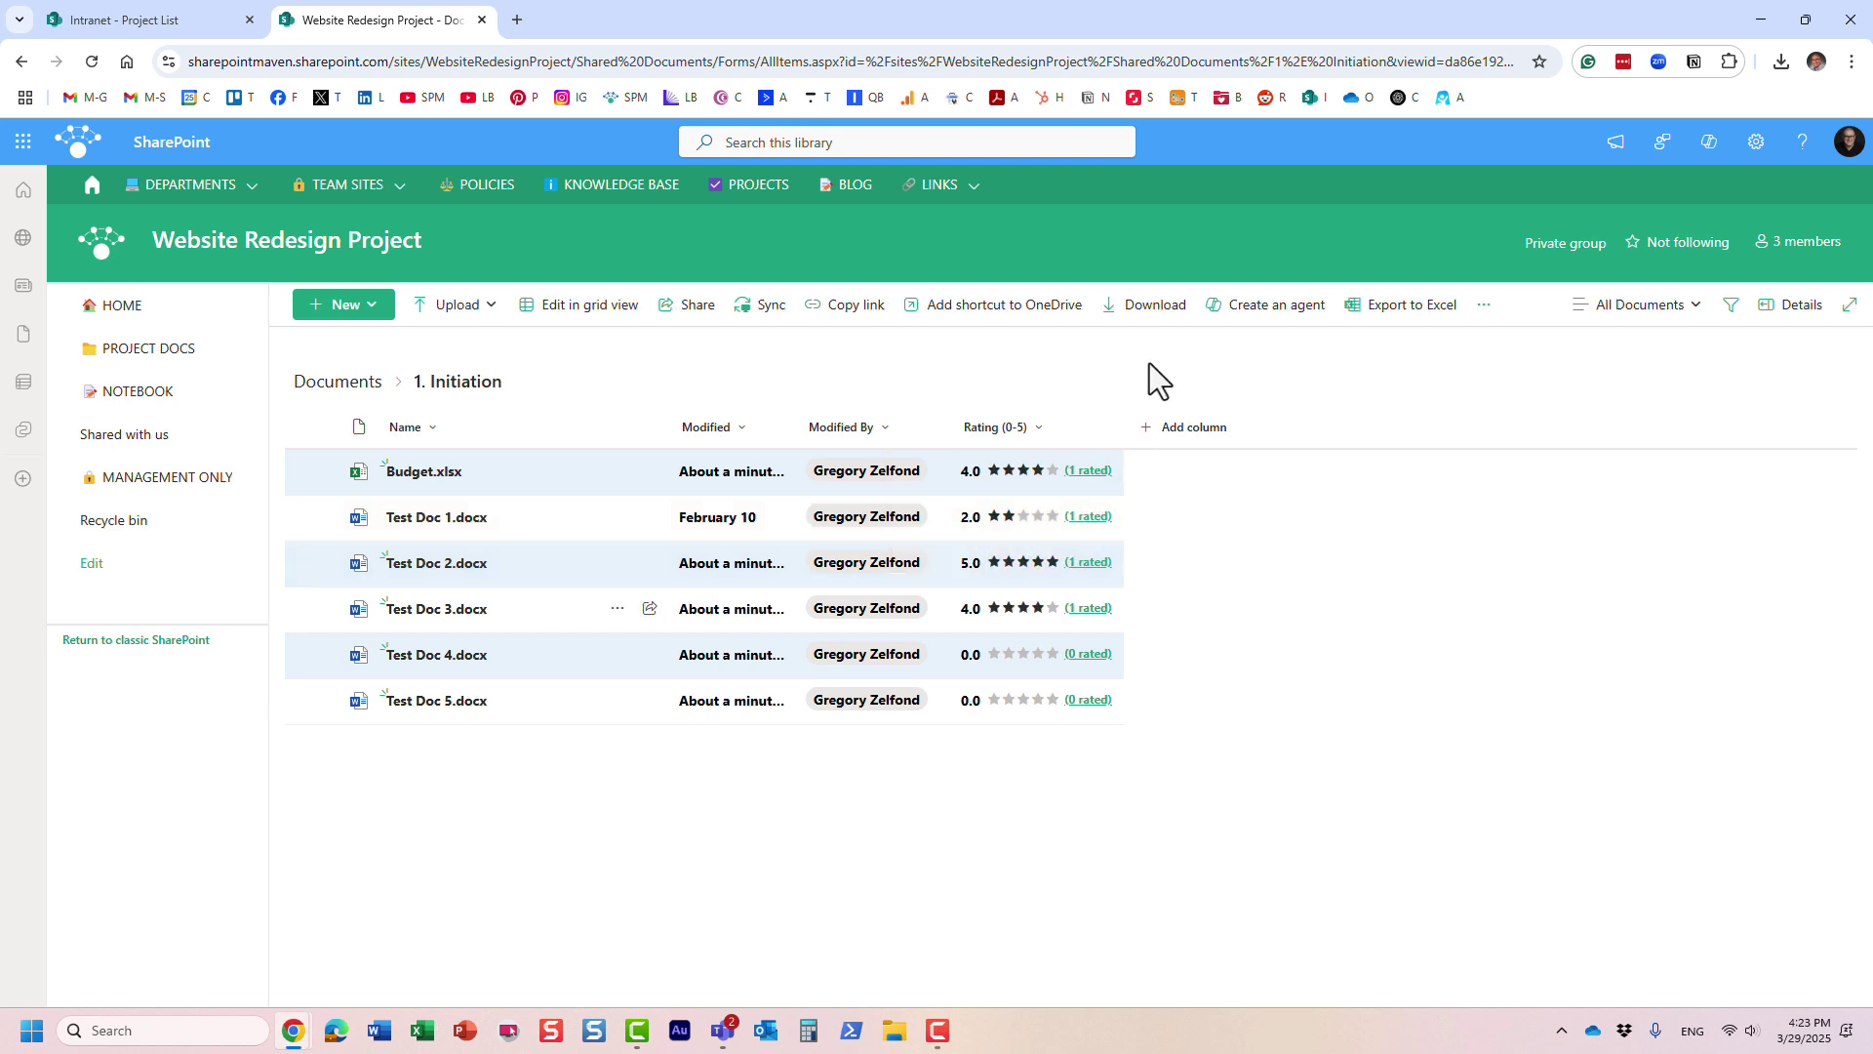
{"action": "left_click", "coordinate": [335, 382]}
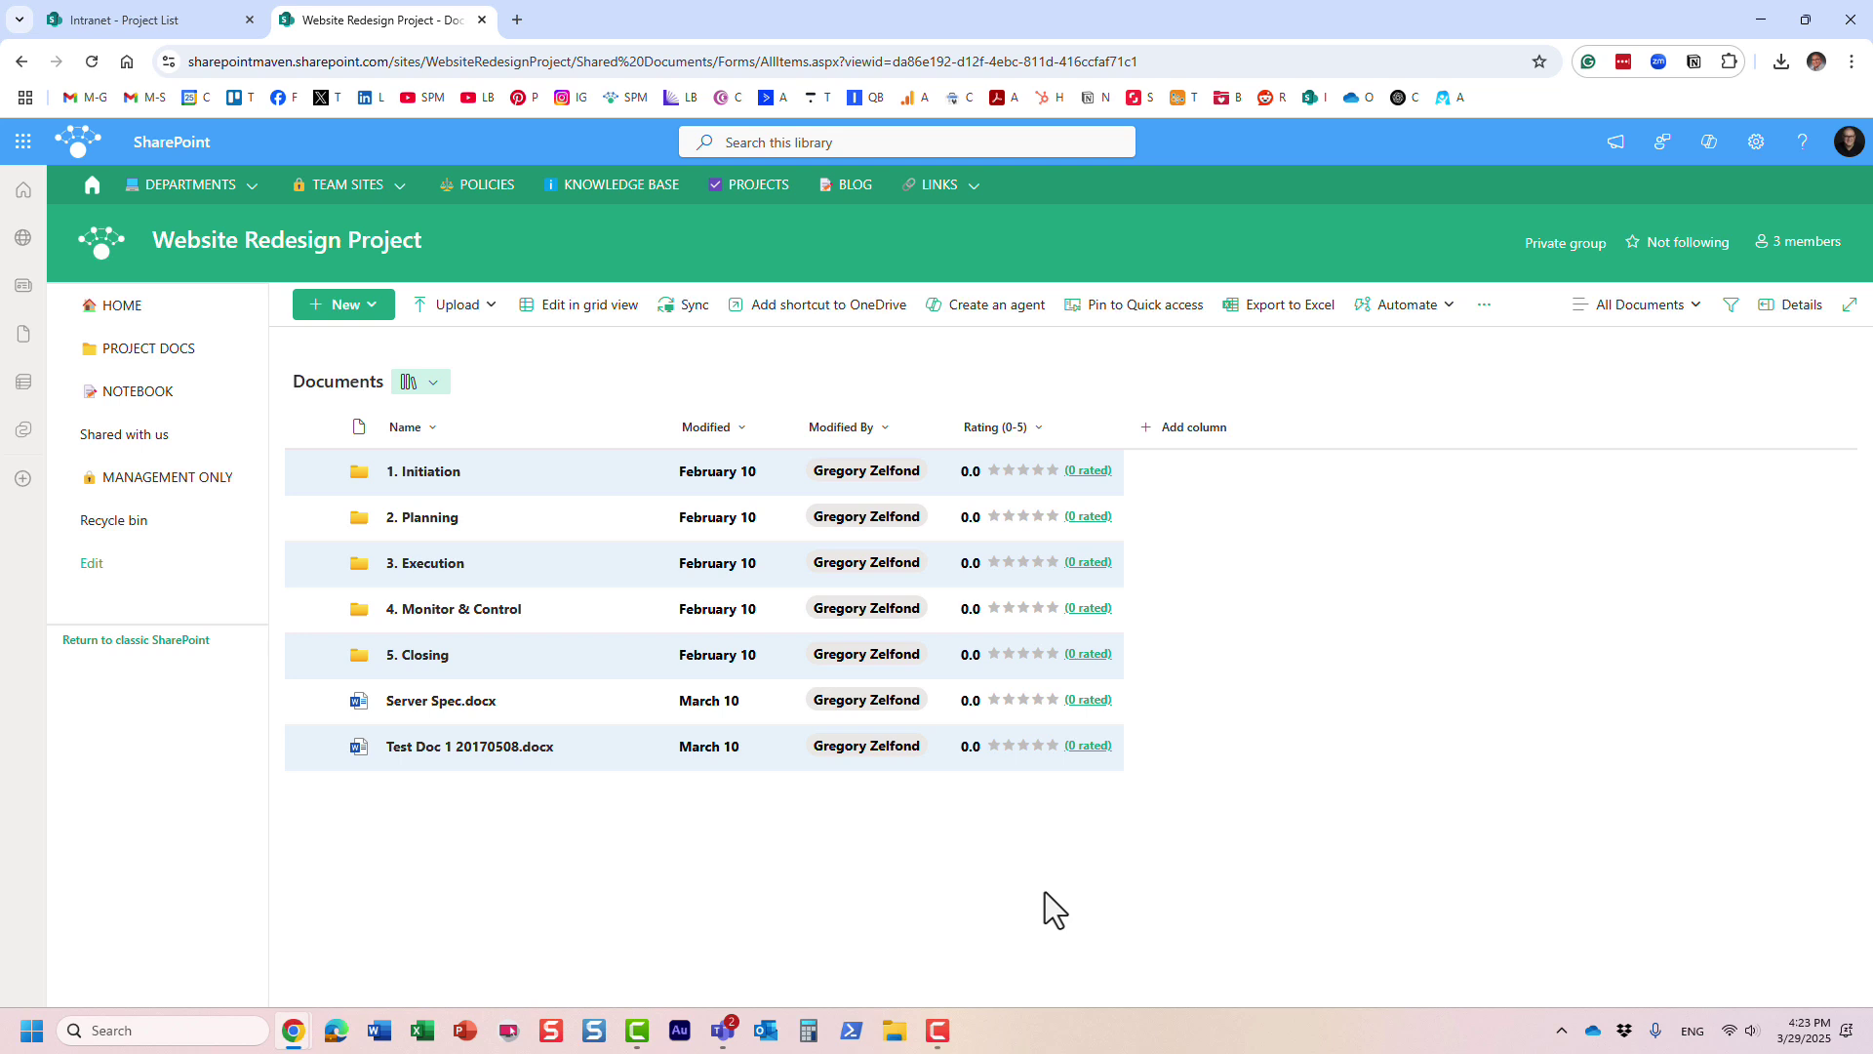
- Hide the Rating (0-5) column from the Documents library view, then start a new column
{"action": "left_click", "coordinate": [1195, 430]}
{"action": "left_click", "coordinate": [1195, 434]}
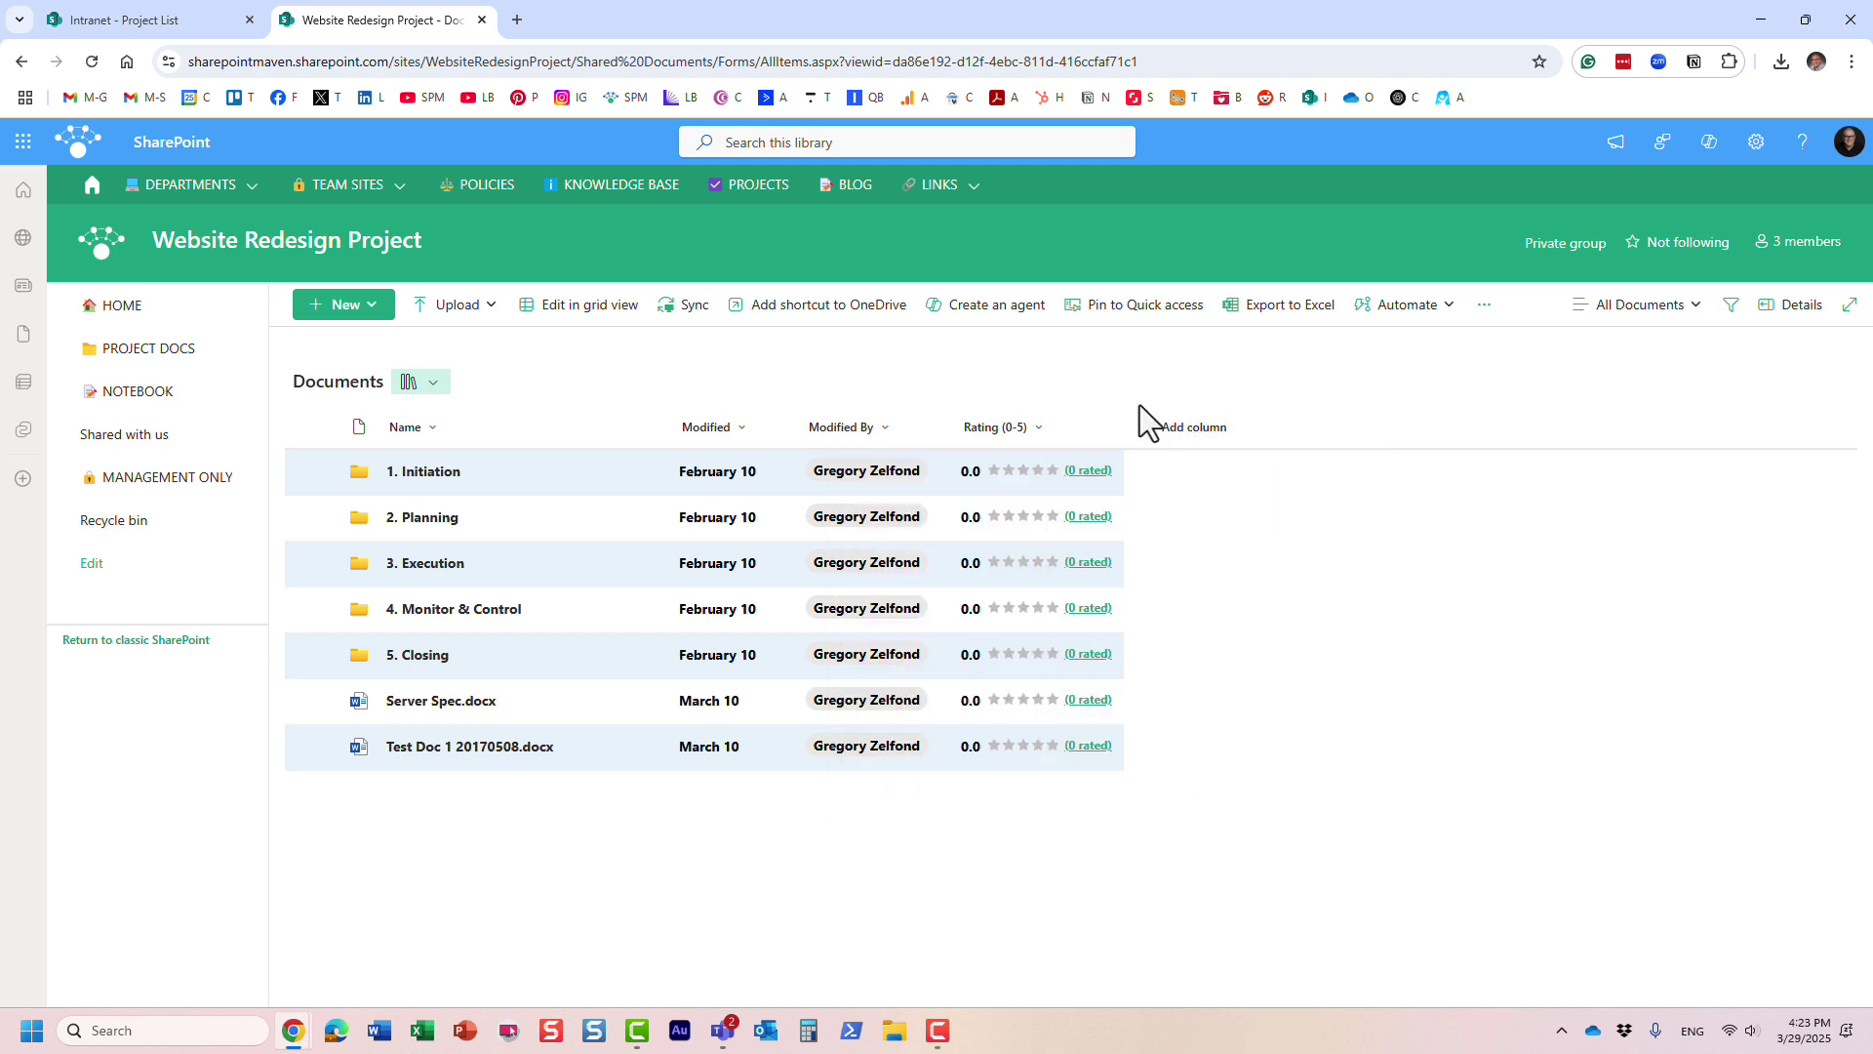
{"action": "left_click", "coordinate": [1024, 429]}
{"action": "mouse_move", "coordinate": [1052, 615]}
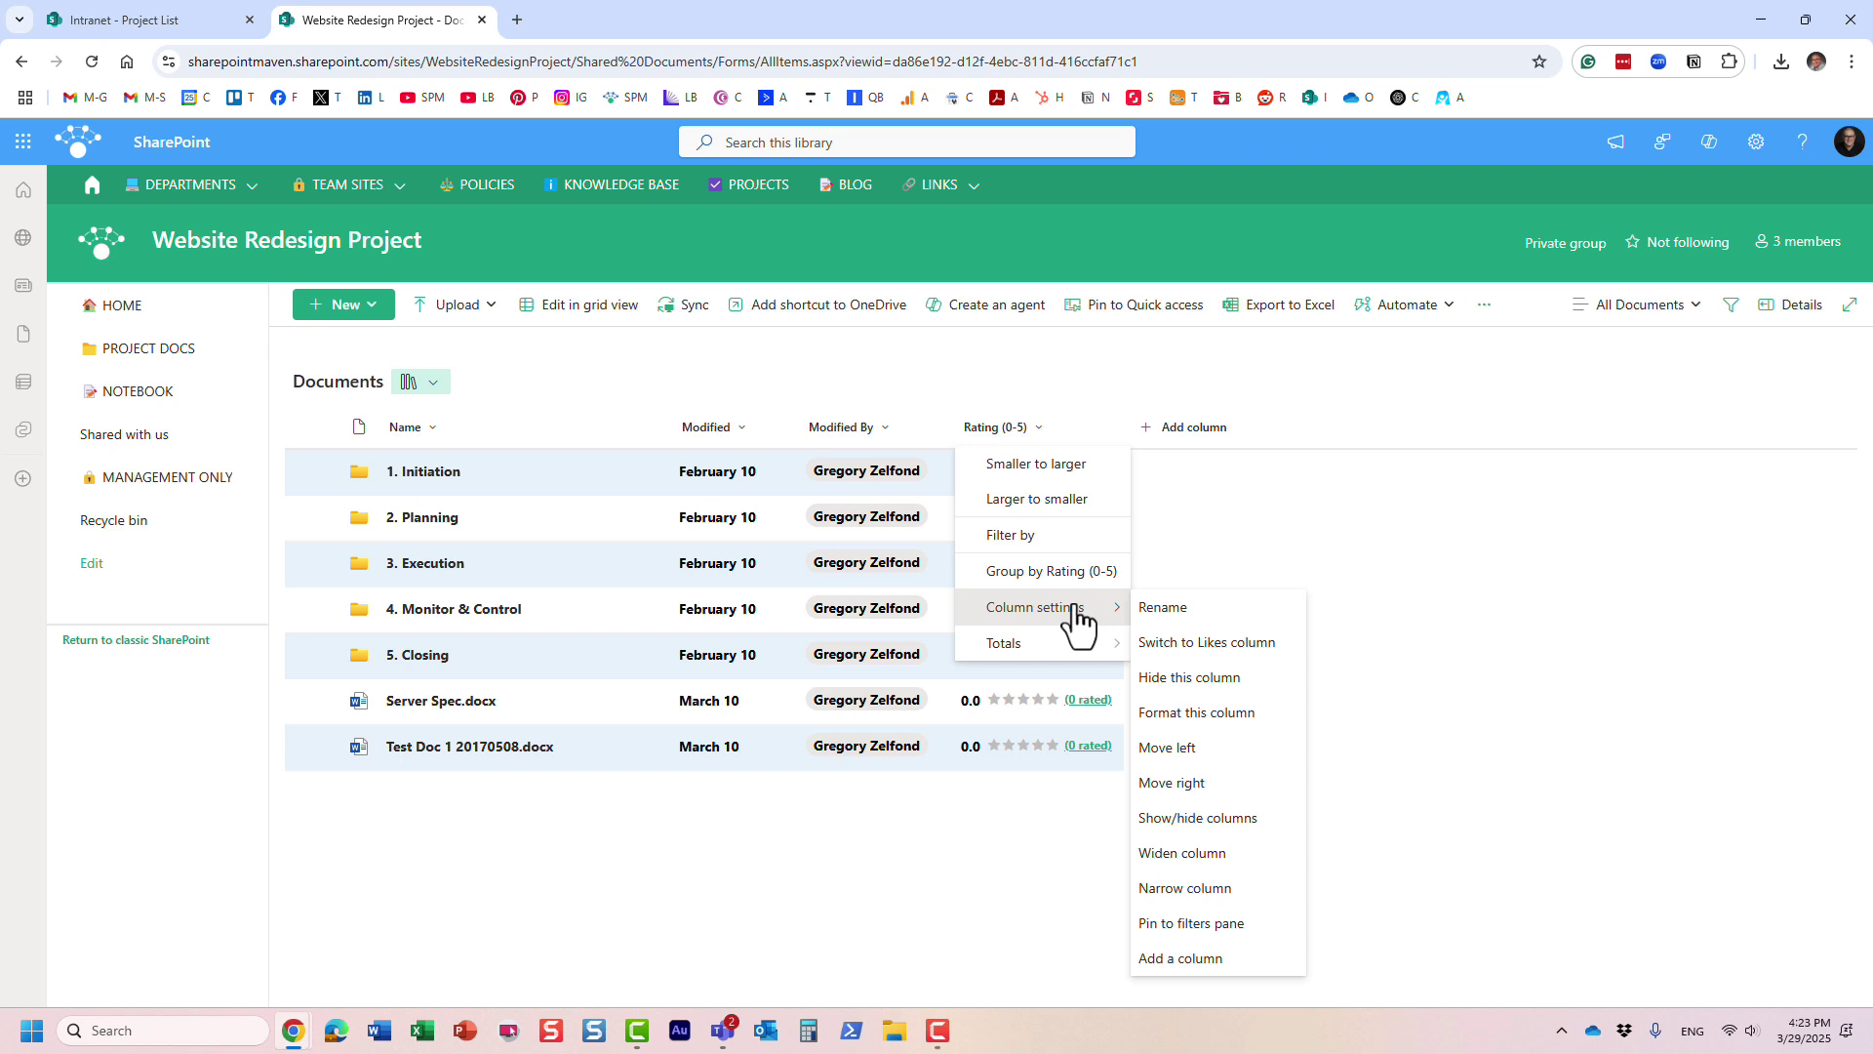
{"action": "left_click", "coordinate": [1213, 678]}
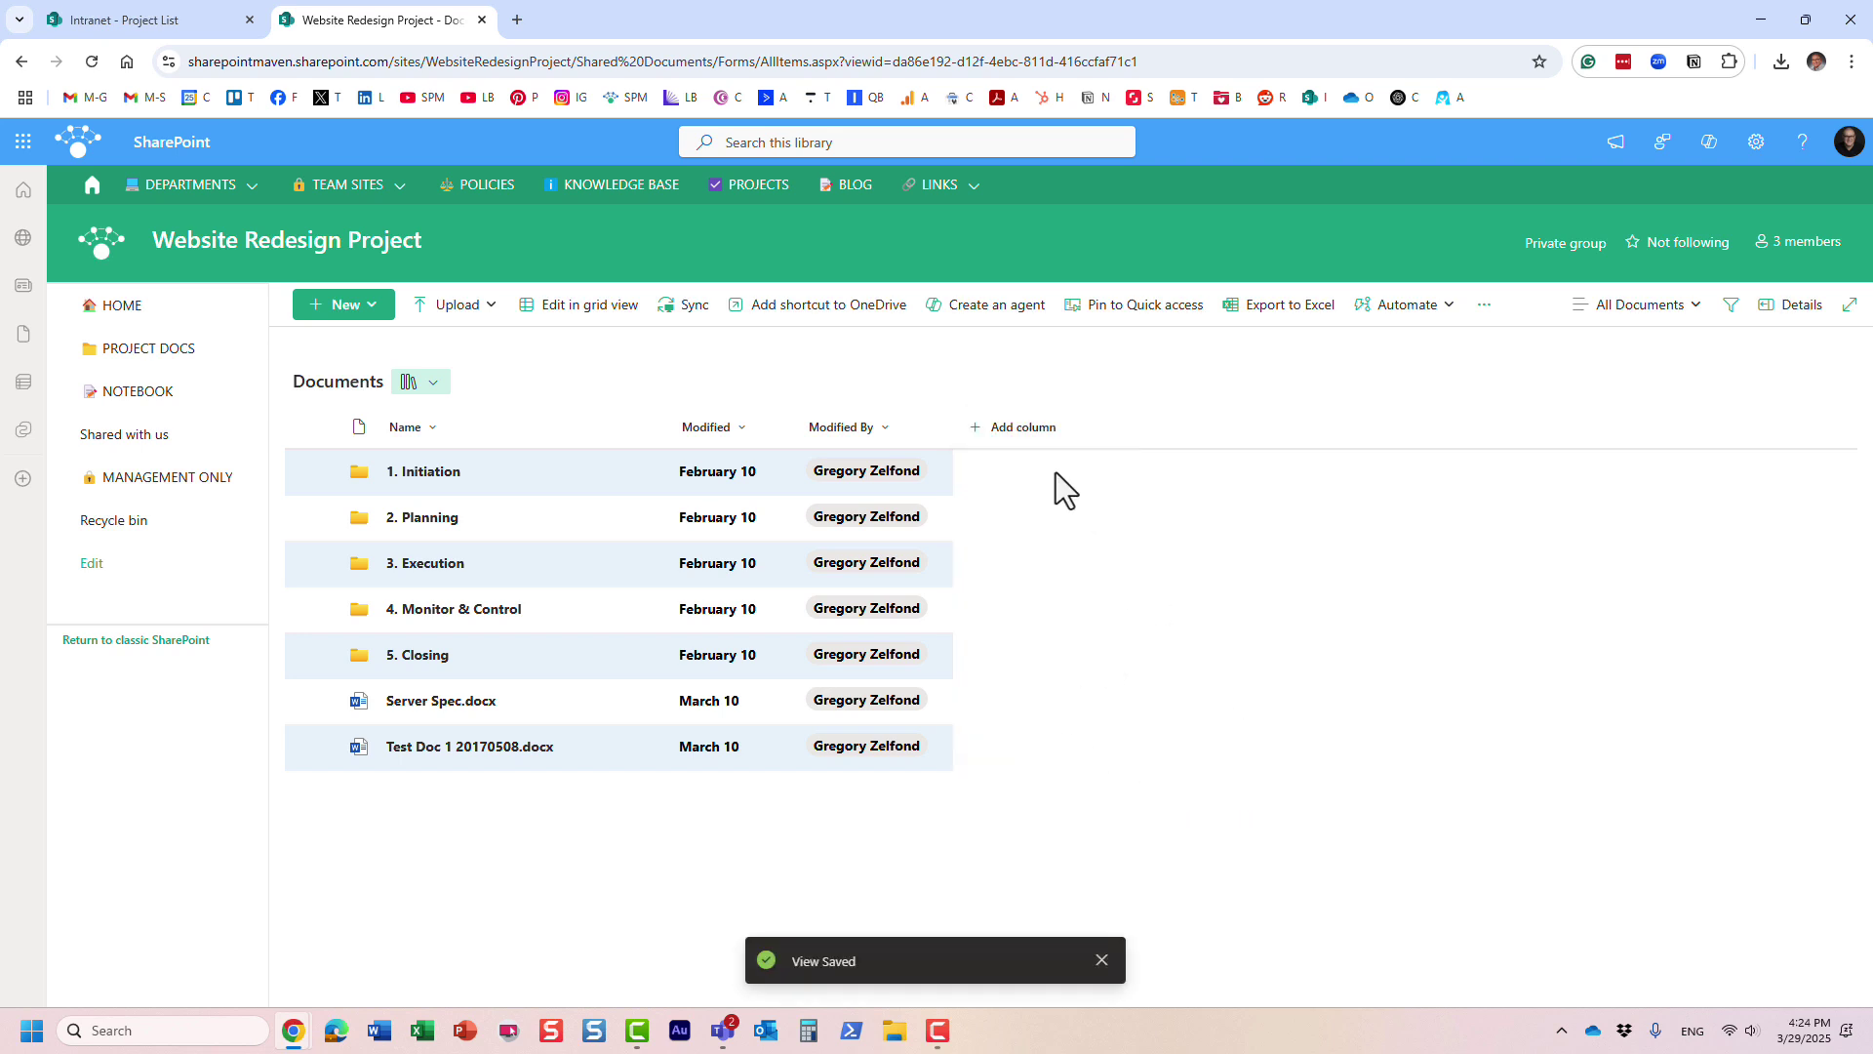
{"action": "left_click", "coordinate": [1030, 429]}
- Try adding an Average Rating column, which SharePoint reports already exists
{"action": "scroll", "coordinate": [1161, 646], "scroll_direction": "down", "scroll_amount": 3}
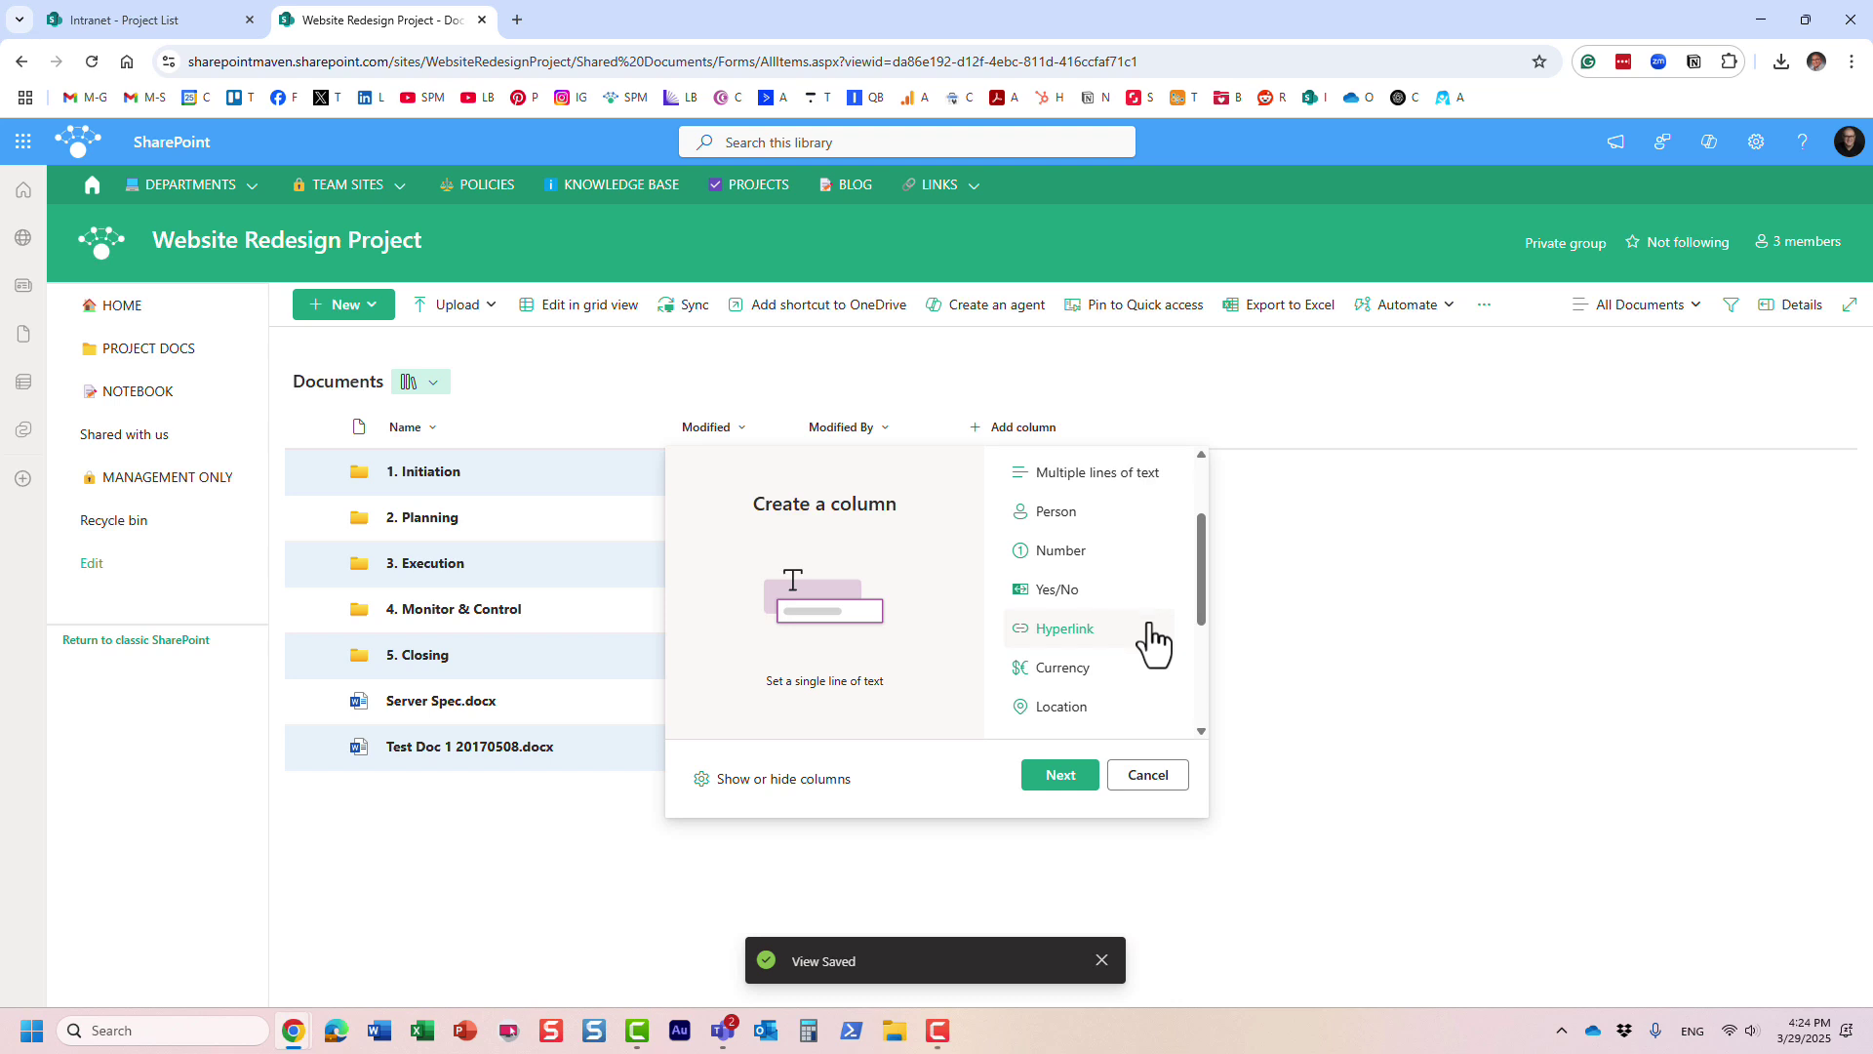
{"action": "scroll", "coordinate": [1156, 644], "scroll_direction": "down", "scroll_amount": 2}
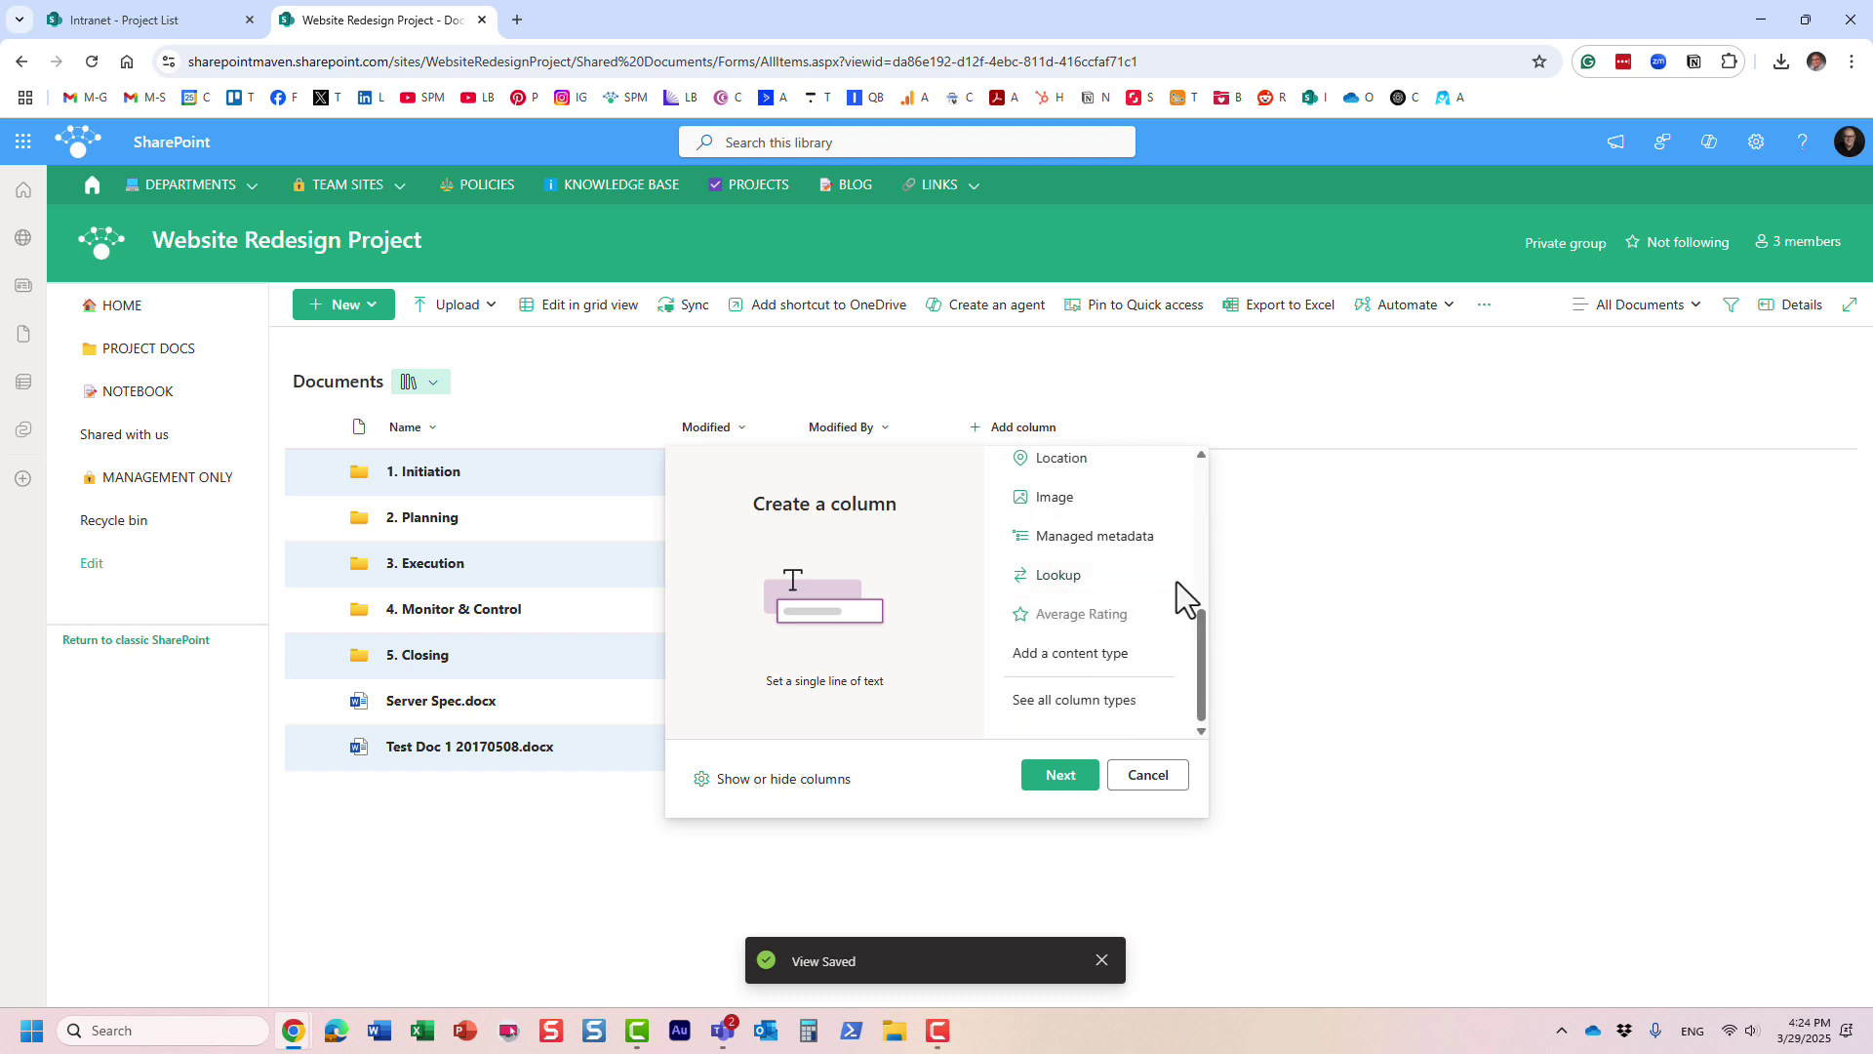
{"action": "left_click", "coordinate": [1086, 616]}
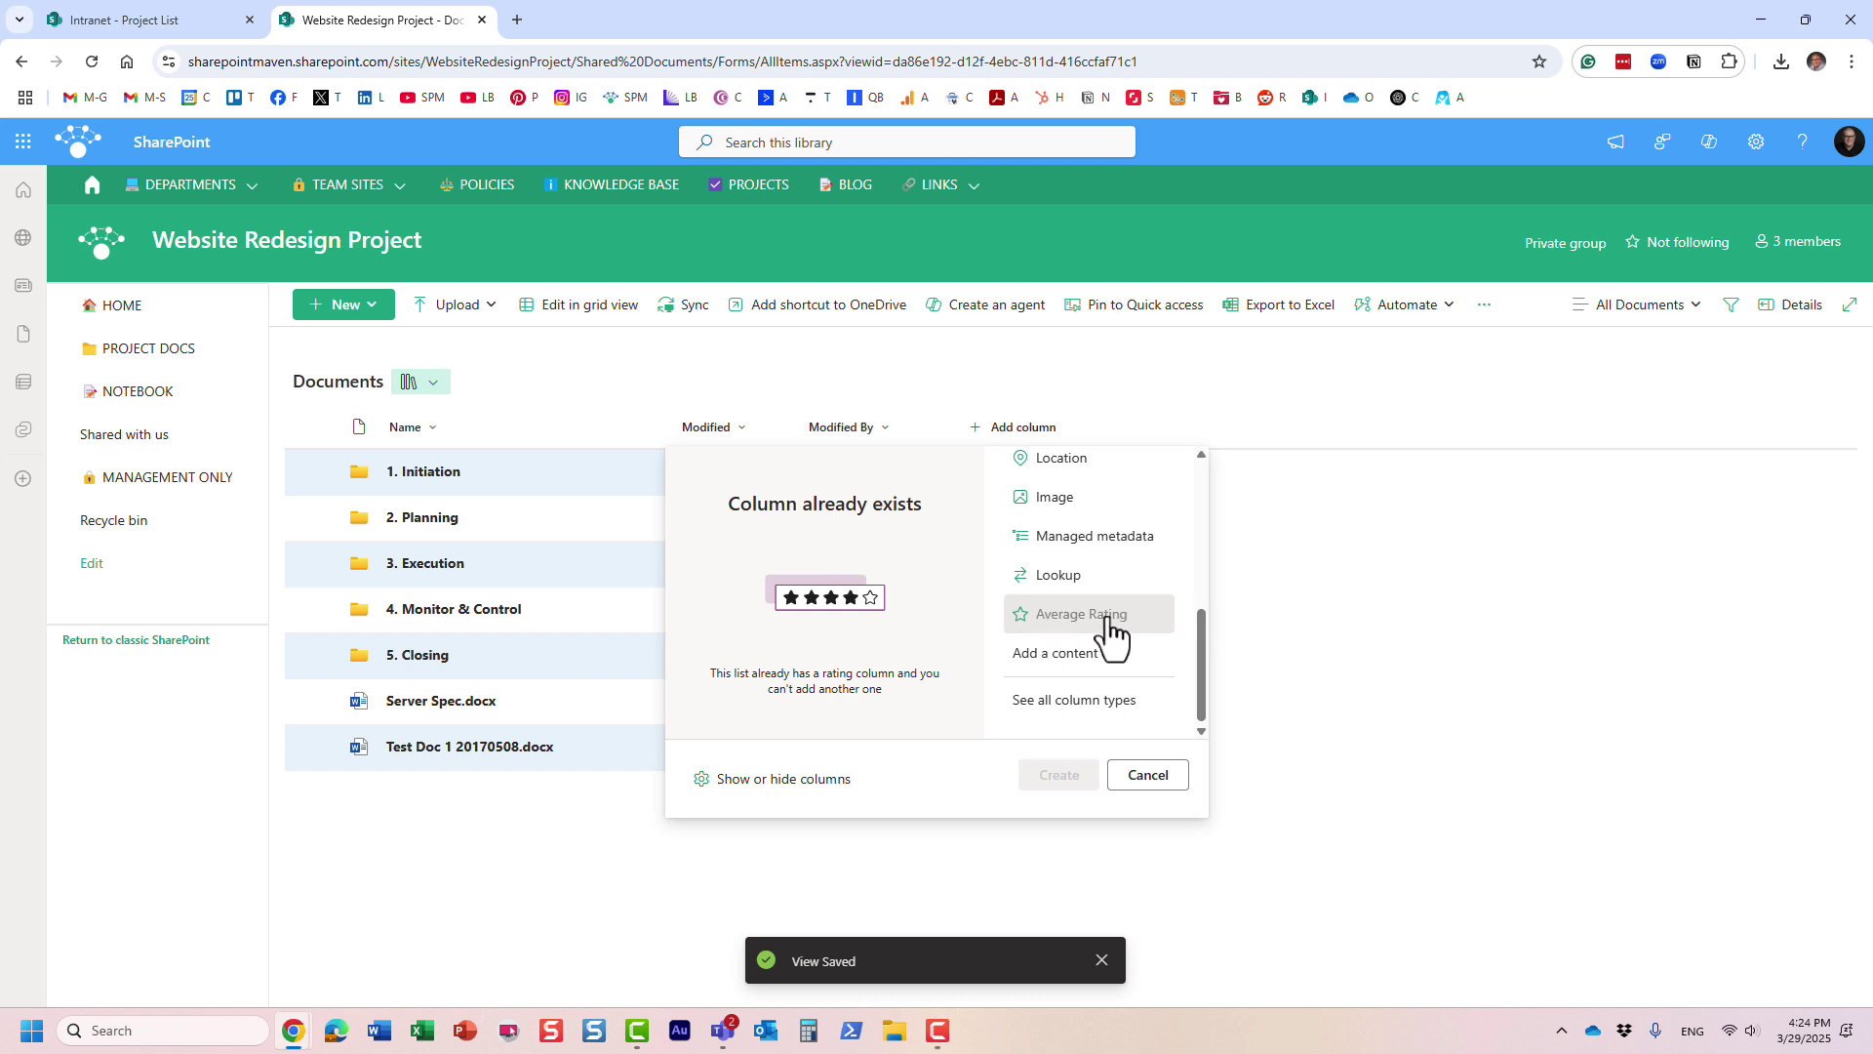
- Open the Edit view columns pane listing the library's columns
{"action": "scroll", "coordinate": [1077, 626], "scroll_direction": "up", "scroll_amount": 2}
{"action": "scroll", "coordinate": [1076, 626], "scroll_direction": "up", "scroll_amount": 4}
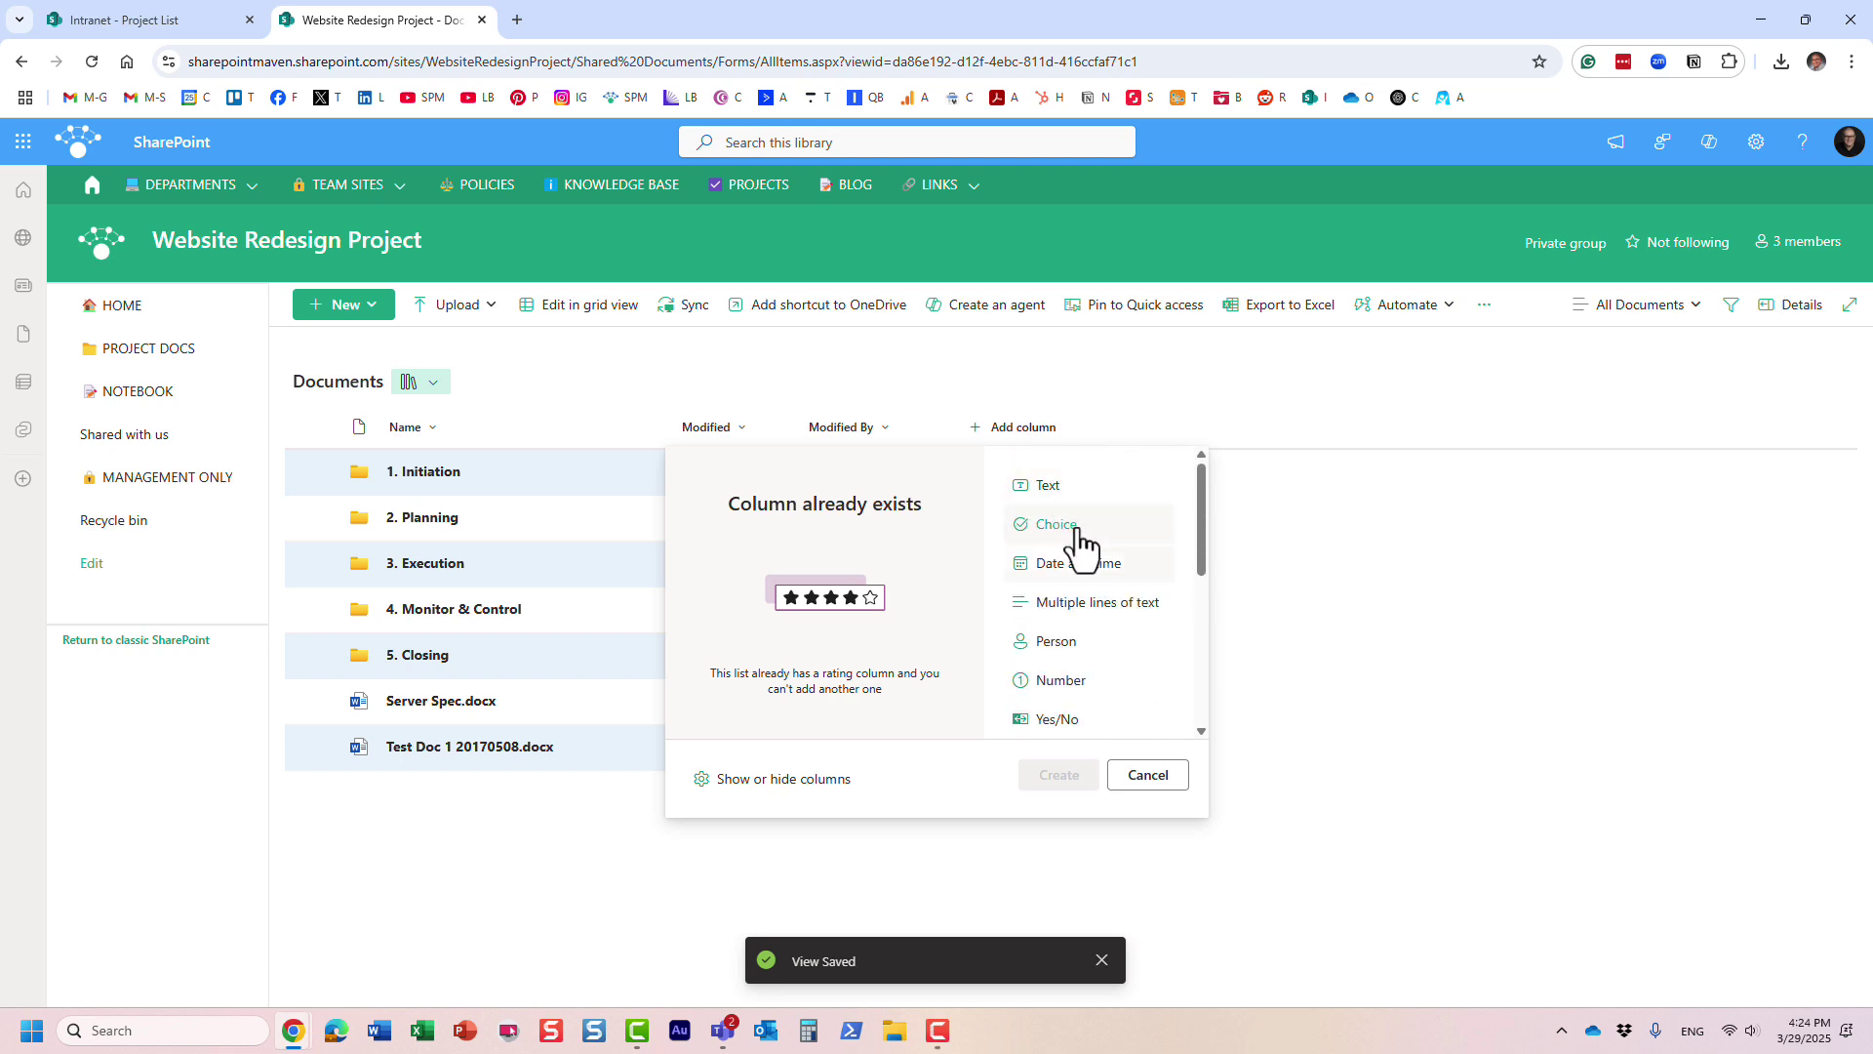
{"action": "scroll", "coordinate": [1098, 624], "scroll_direction": "down", "scroll_amount": 3}
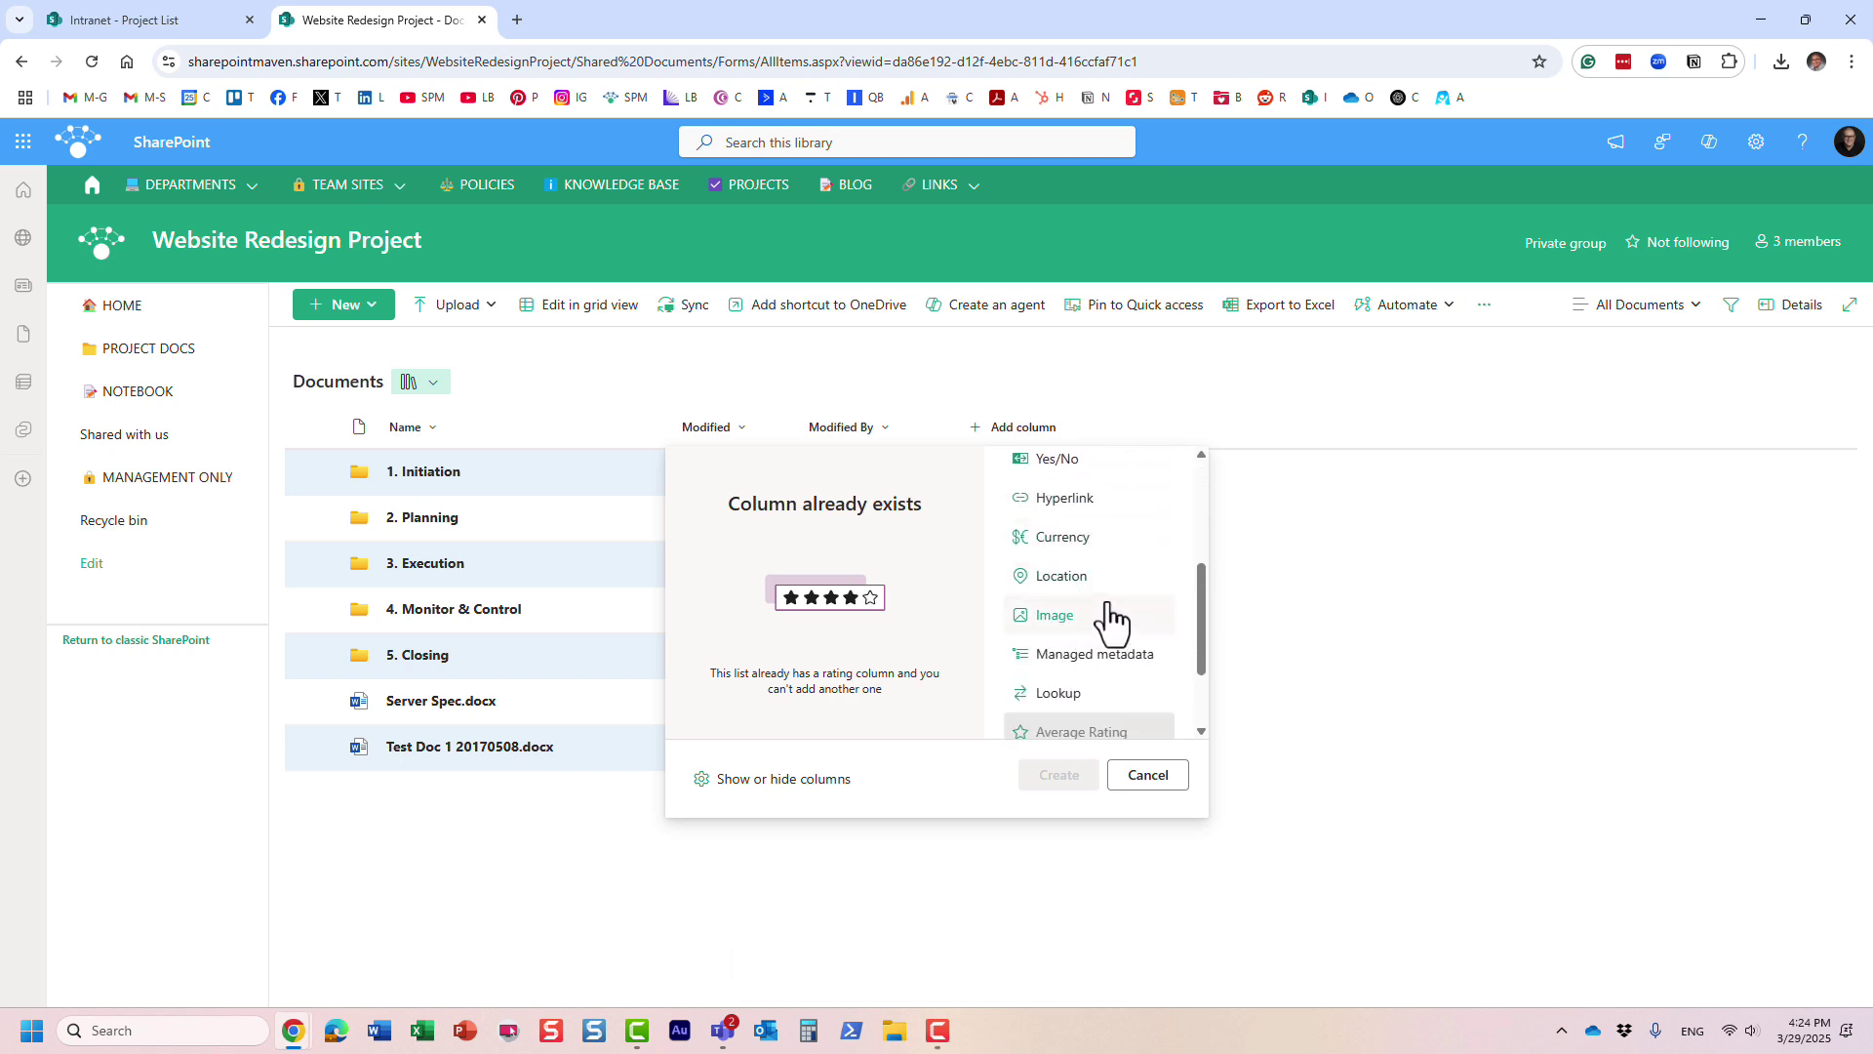
{"action": "scroll", "coordinate": [1112, 630], "scroll_direction": "down", "scroll_amount": 1}
{"action": "scroll", "coordinate": [1117, 627], "scroll_direction": "up", "scroll_amount": 4}
{"action": "scroll", "coordinate": [1122, 663], "scroll_direction": "down", "scroll_amount": 1}
{"action": "scroll", "coordinate": [1122, 680], "scroll_direction": "down", "scroll_amount": 5}
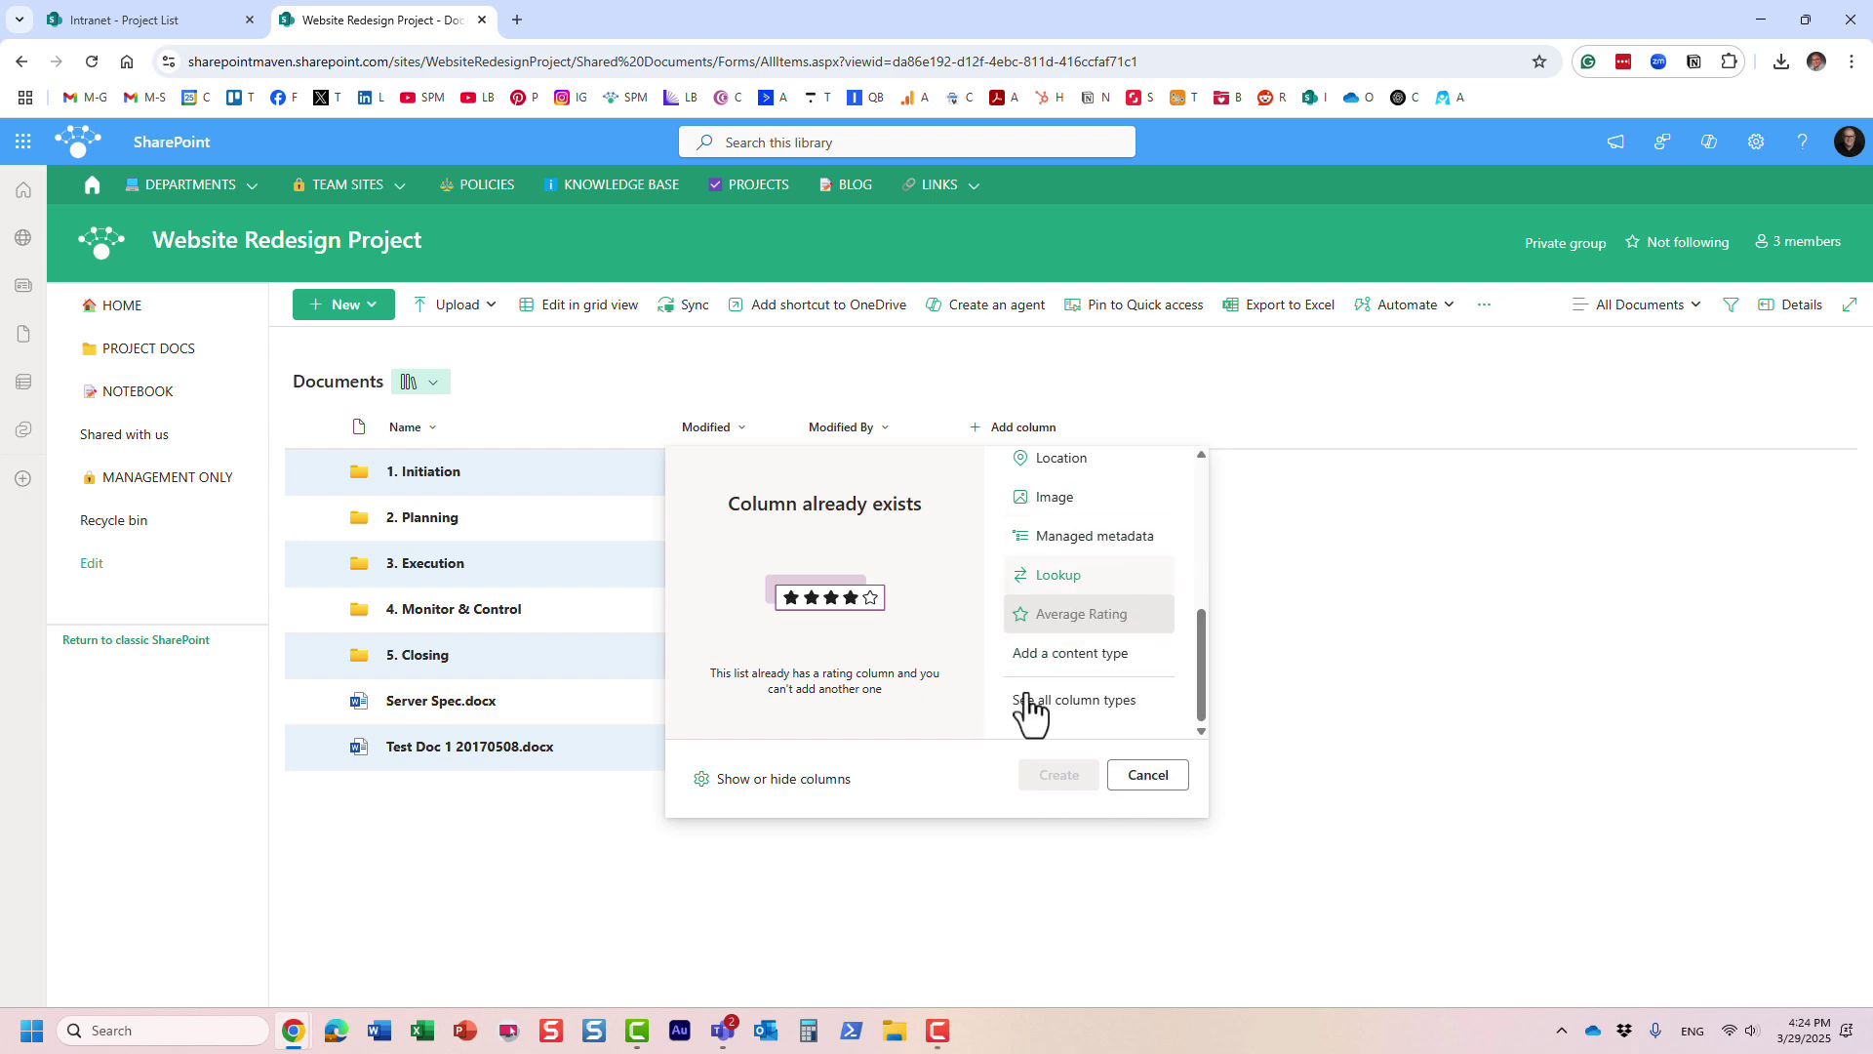
{"action": "left_click", "coordinate": [795, 780]}
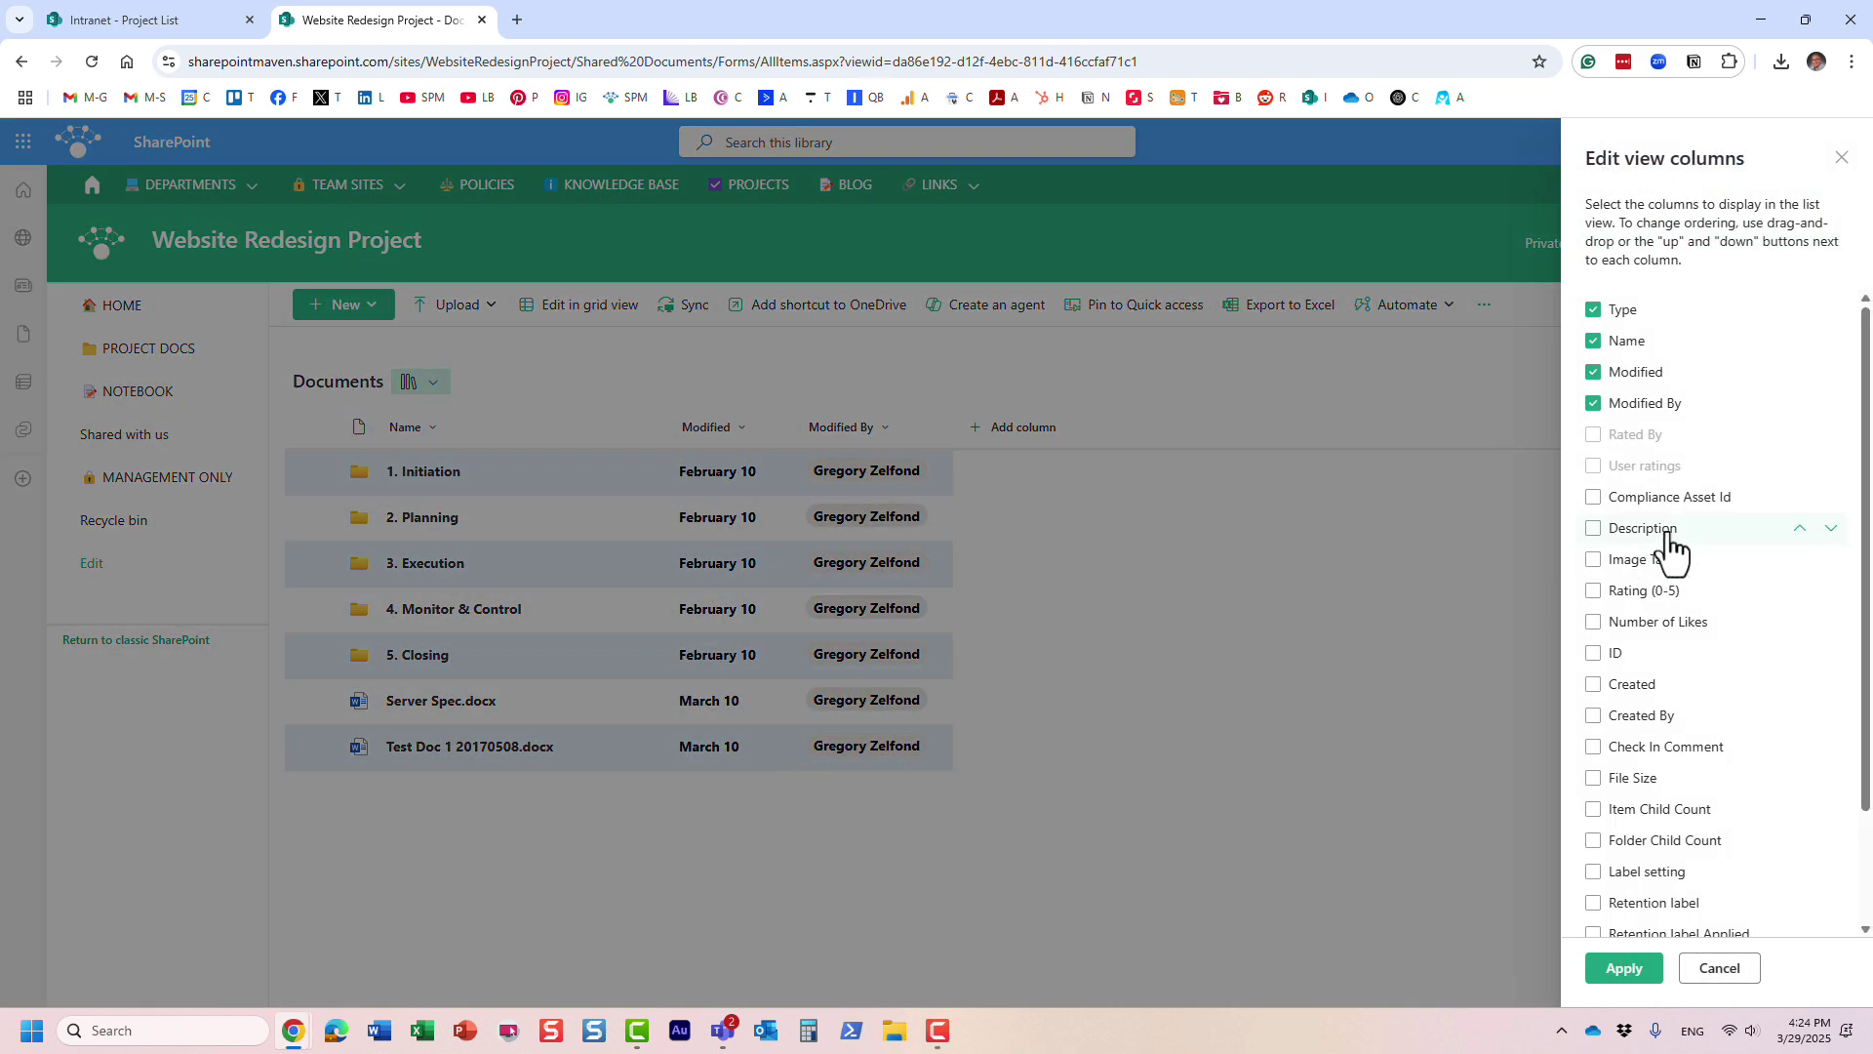
- Tick Rating (0-5) in Edit view columns and apply to show it again
{"action": "left_click", "coordinate": [1593, 592]}
{"action": "left_click", "coordinate": [1626, 986]}
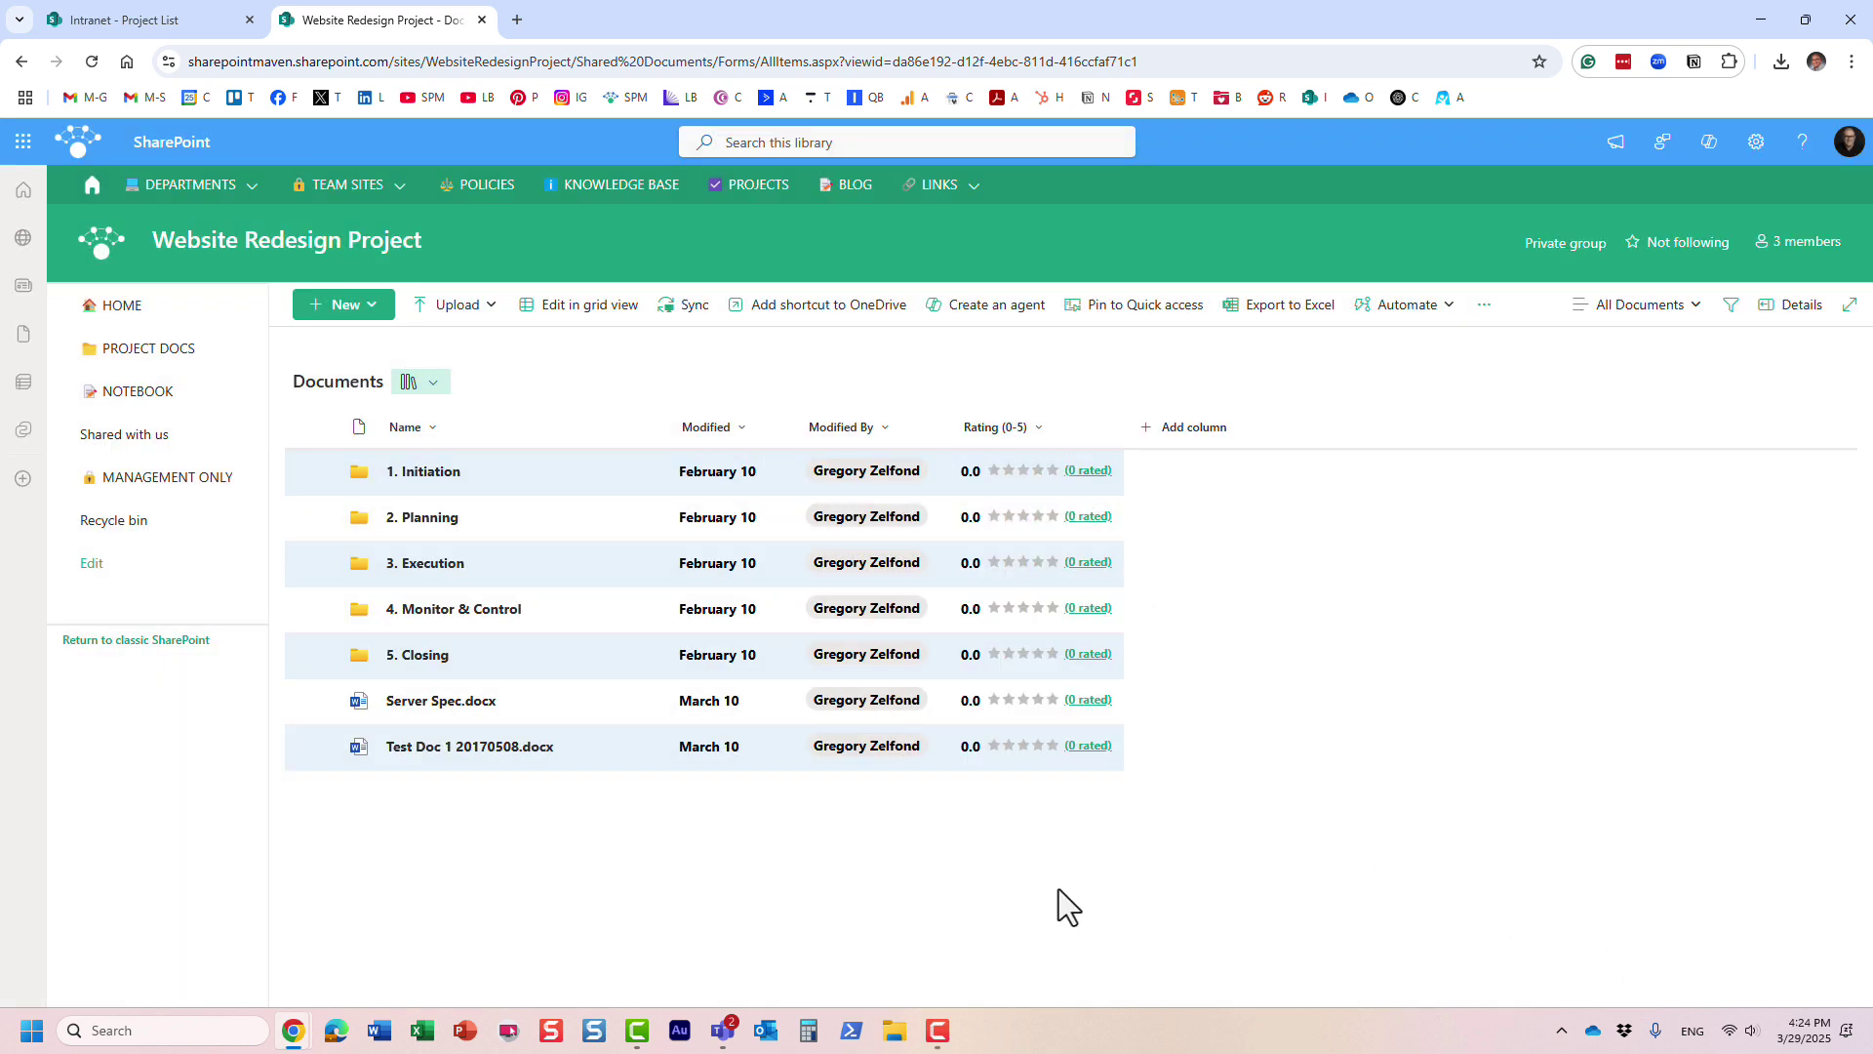